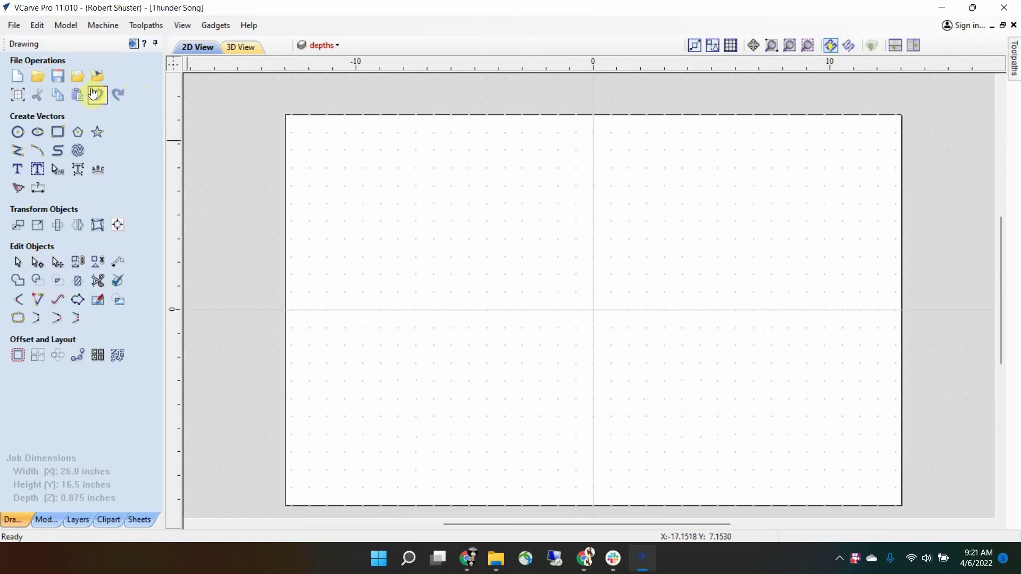
Import cert page 1.pdf from the Craft-Family Signs client subfolder into the Thunder Song job.
{"action": "left_click", "coordinate": [201, 138]}
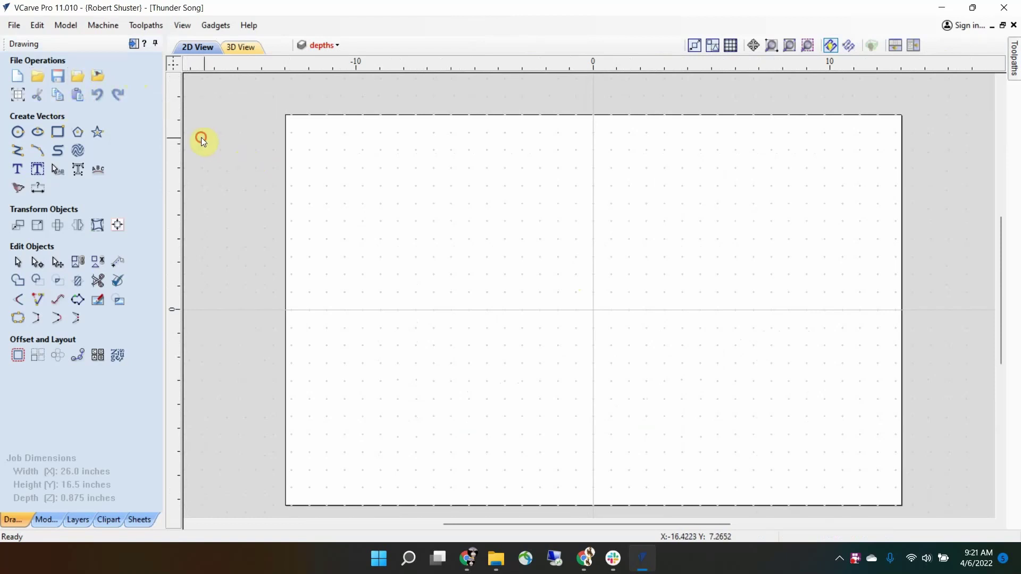
{"action": "left_click", "coordinate": [78, 80]}
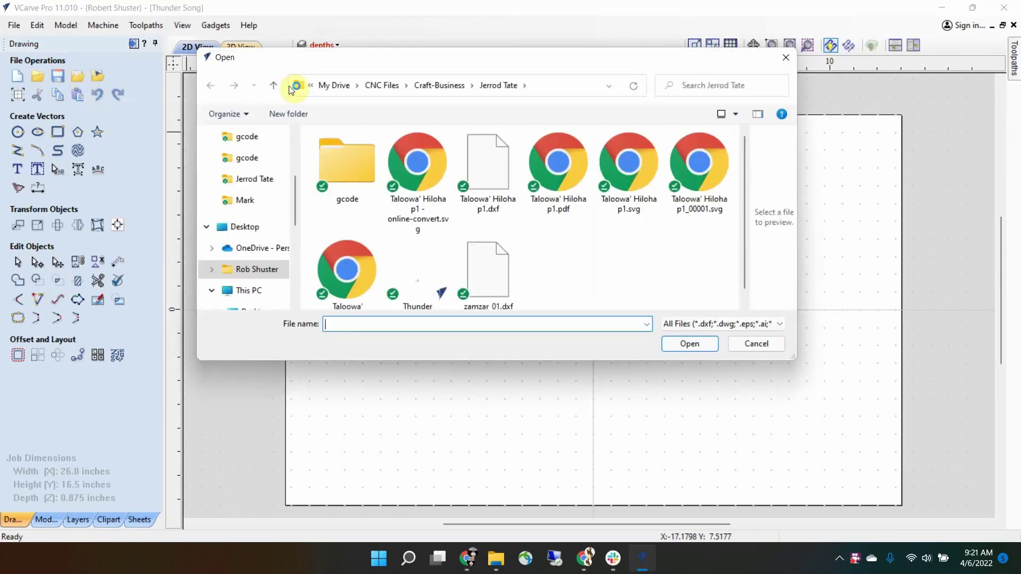
{"action": "left_click", "coordinate": [388, 85]}
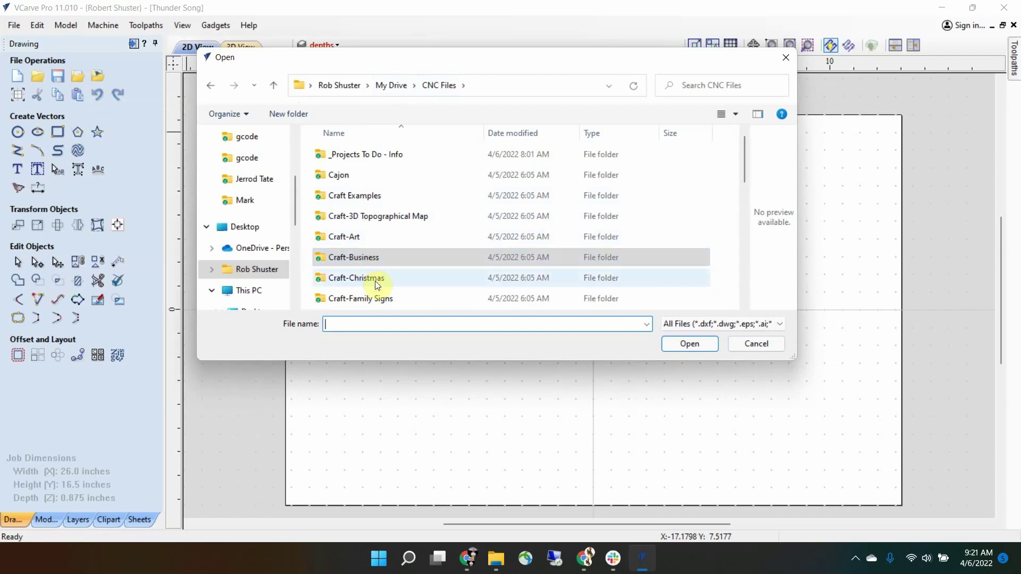
{"action": "double_click", "coordinate": [388, 298]}
{"action": "double_click", "coordinate": [373, 298]}
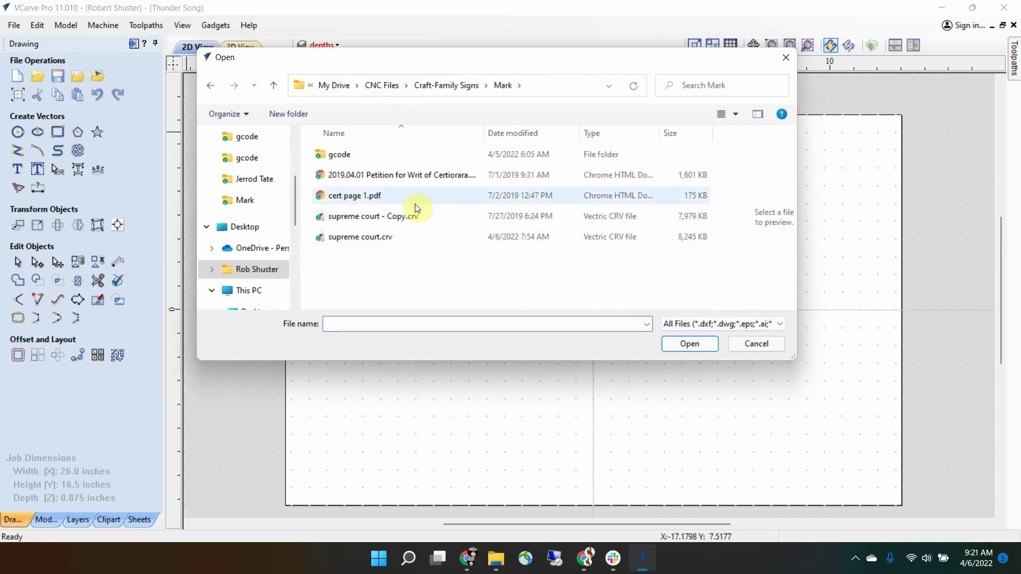
{"action": "left_click", "coordinate": [360, 197]}
{"action": "left_click", "coordinate": [360, 197]}
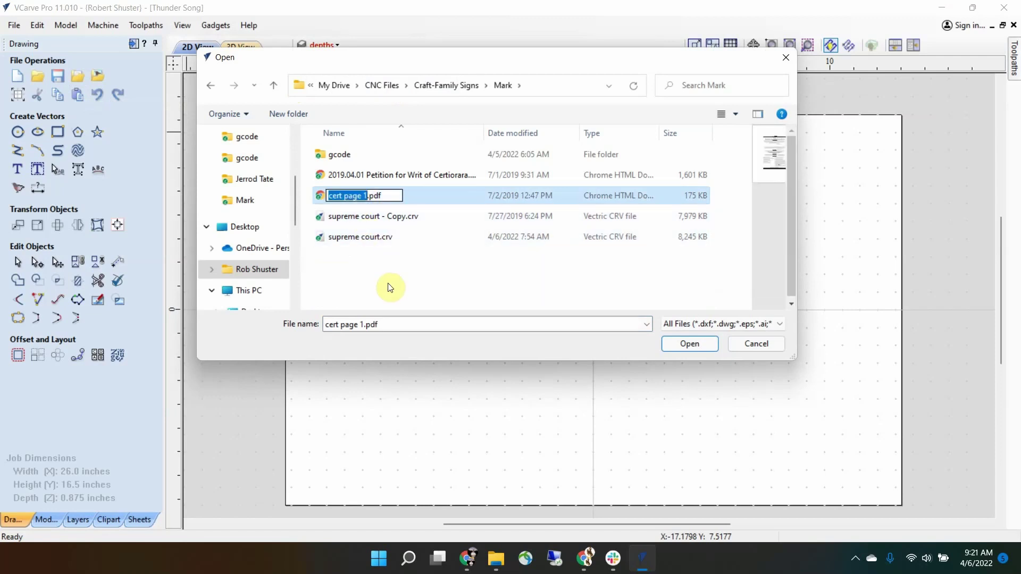
{"action": "left_click", "coordinate": [689, 344]}
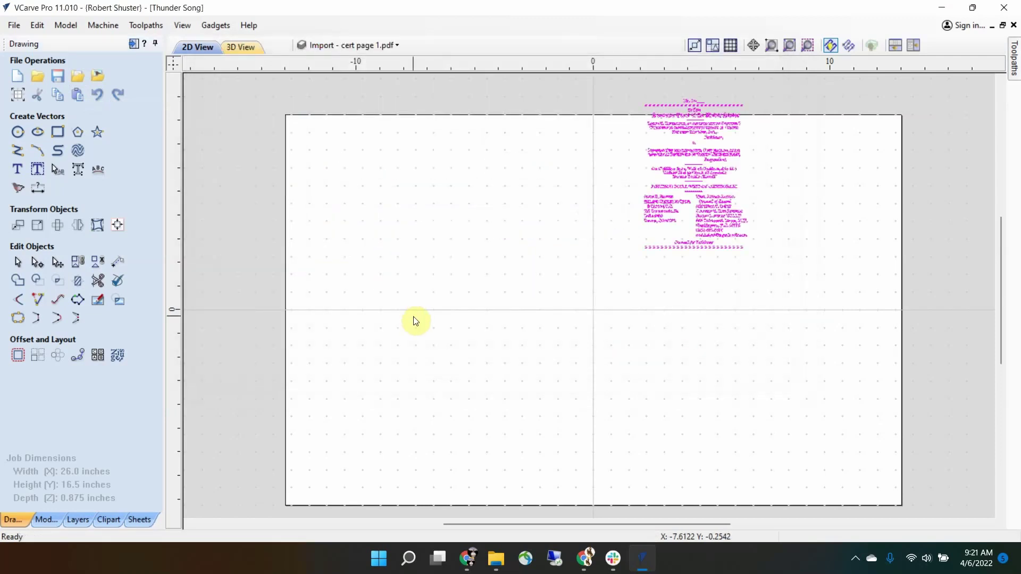
Move the certificate vectors to the job centre and scale them up.
{"action": "left_click_drag", "start_coordinate": [697, 151], "coordinate": [586, 283]}
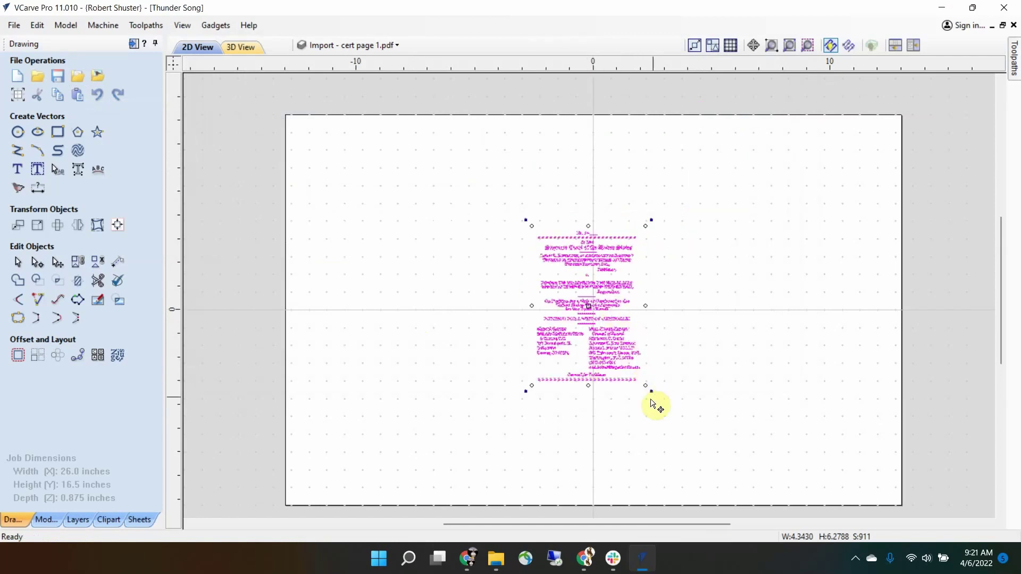
{"action": "left_click_drag", "start_coordinate": [649, 385], "coordinate": [760, 460]}
{"action": "left_click", "coordinate": [819, 260]}
Zoom and pan across the enlarged certificate text to inspect it.
{"action": "scroll", "coordinate": [608, 211], "scroll_direction": "up", "scroll_amount": 5}
{"action": "scroll", "coordinate": [608, 211], "scroll_direction": "up", "scroll_amount": 1}
{"action": "scroll", "coordinate": [616, 207], "scroll_direction": "down", "scroll_amount": 4}
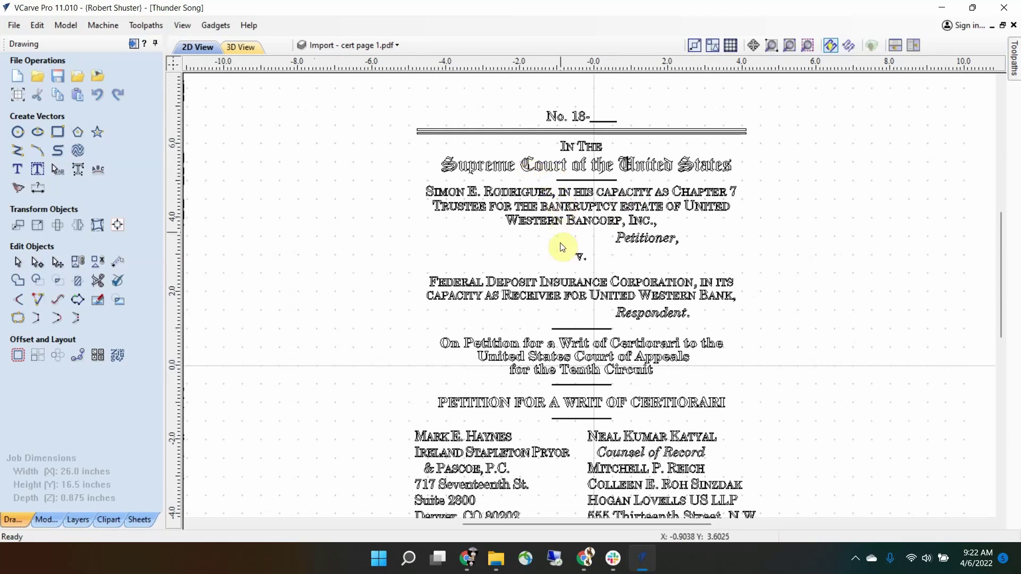
{"action": "scroll", "coordinate": [566, 317], "scroll_direction": "up", "scroll_amount": 5}
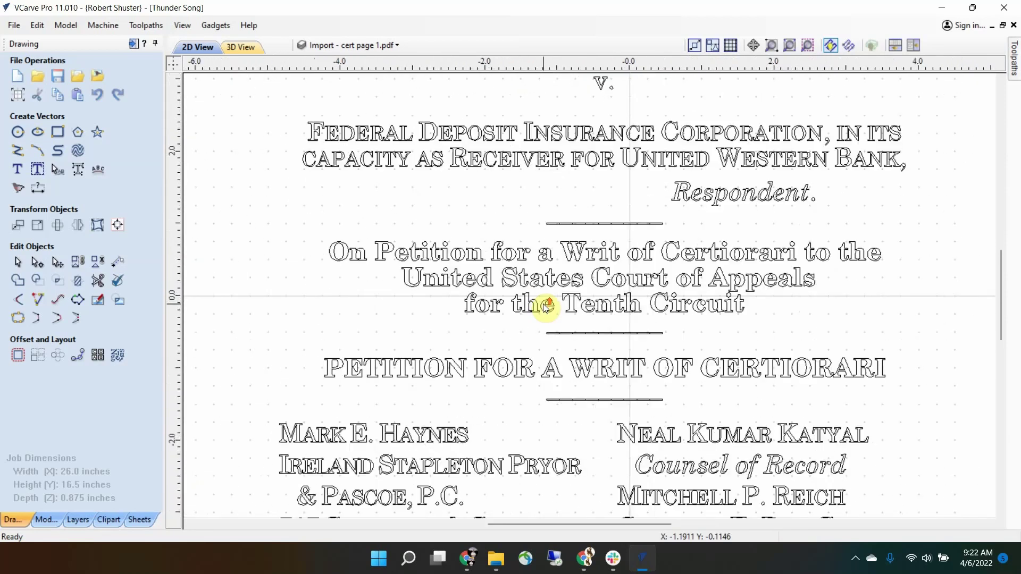
{"action": "scroll", "coordinate": [545, 309], "scroll_direction": "down", "scroll_amount": 3}
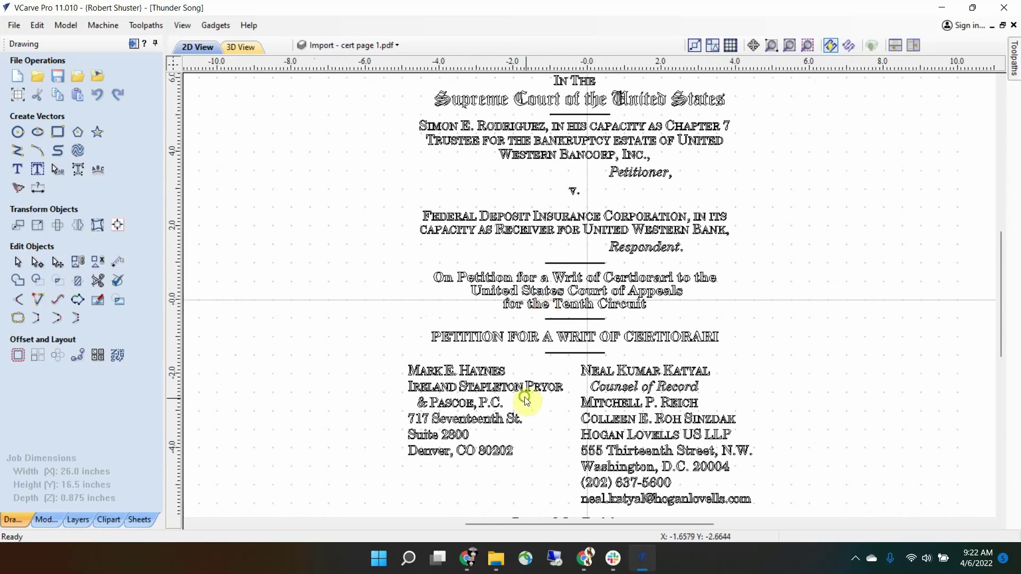
{"action": "scroll", "coordinate": [532, 383], "scroll_direction": "down", "scroll_amount": 2}
{"action": "middle_click_drag", "start_coordinate": [538, 368], "coordinate": [520, 341]}
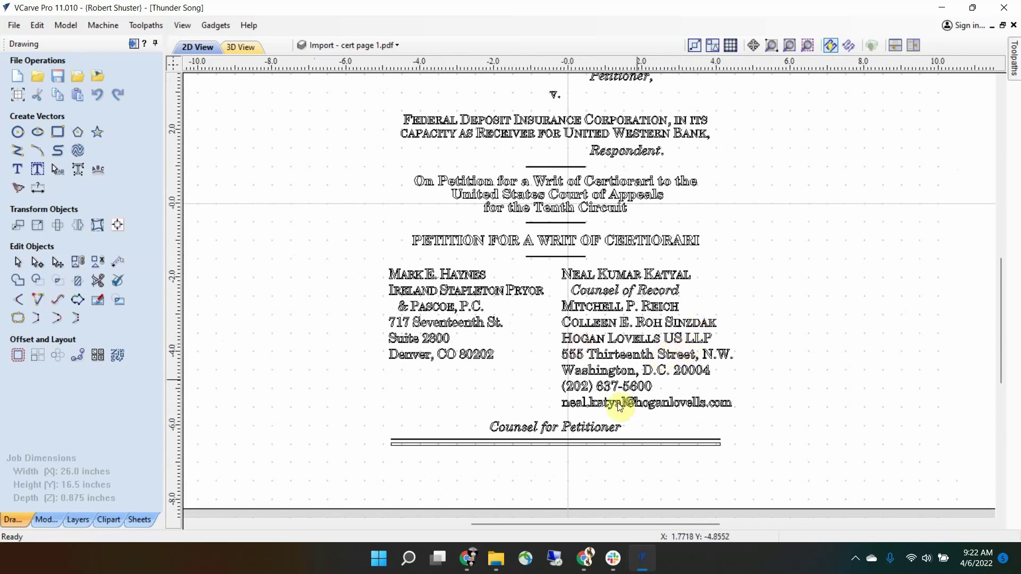
{"action": "left_click", "coordinate": [740, 302]}
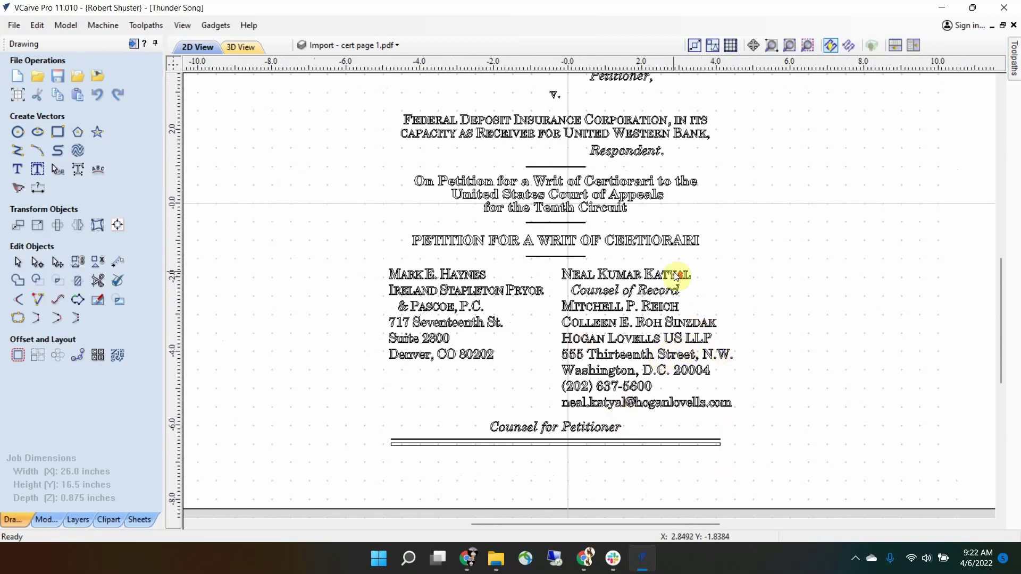
{"action": "scroll", "coordinate": [678, 274], "scroll_direction": "up", "scroll_amount": 2}
{"action": "scroll", "coordinate": [638, 287], "scroll_direction": "down", "scroll_amount": 3}
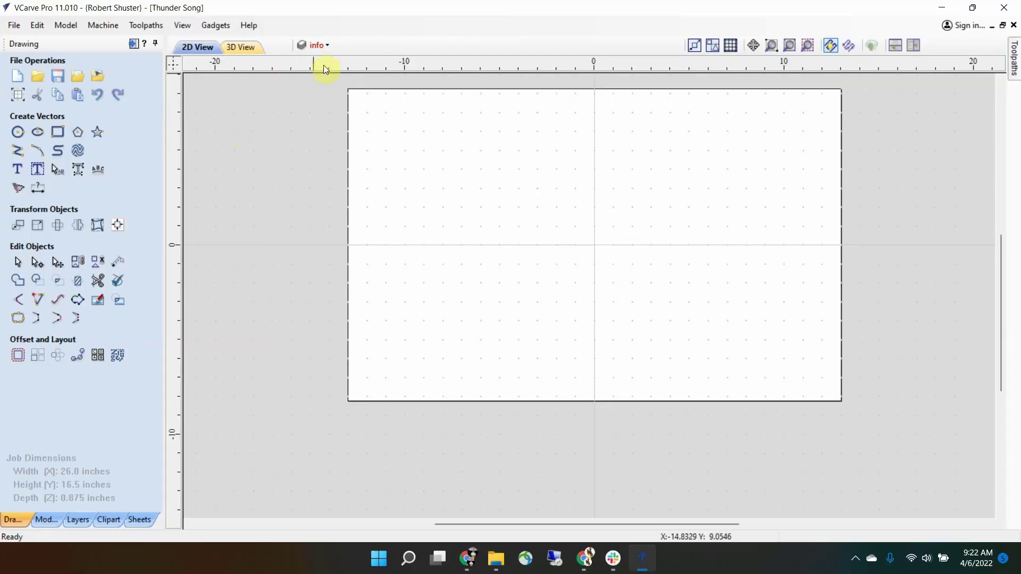
Turn on the pdf layer's visibility to reveal the sheet-music drawing.
{"action": "left_click", "coordinate": [317, 46]}
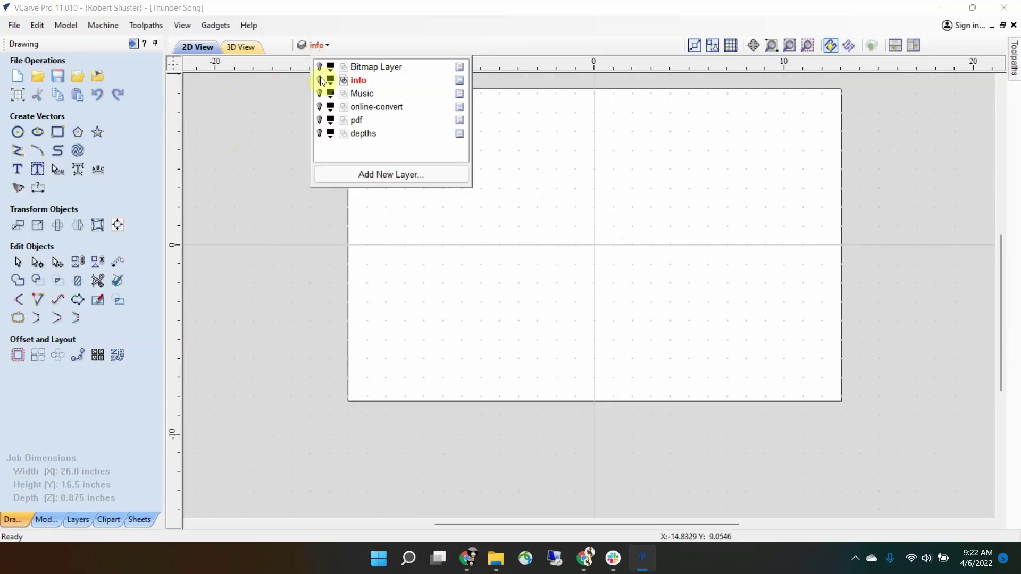
{"action": "left_click", "coordinate": [319, 120]}
{"action": "scroll", "coordinate": [677, 193], "scroll_direction": "up", "scroll_amount": 6}
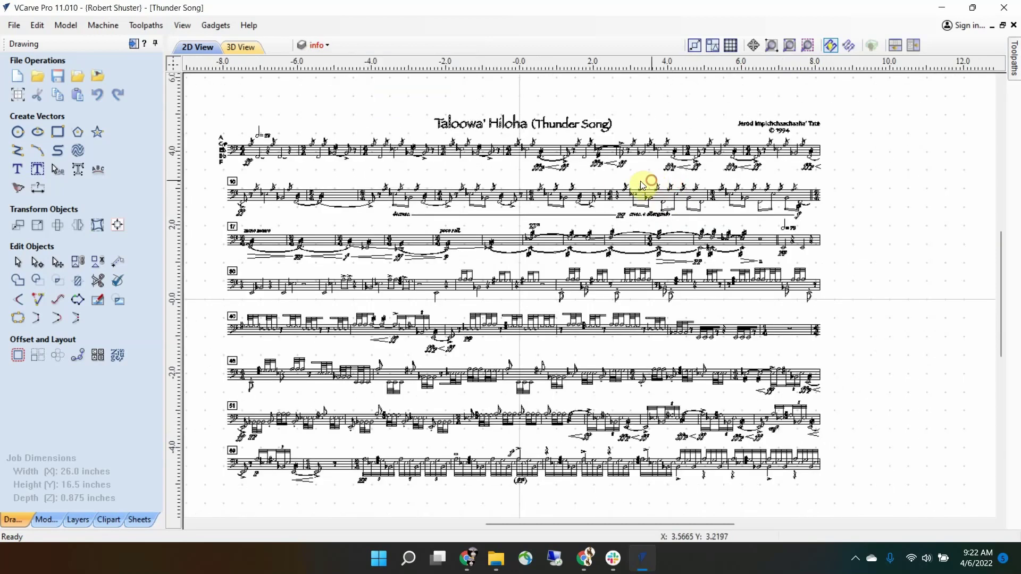
{"action": "scroll", "coordinate": [629, 187], "scroll_direction": "down", "scroll_amount": 3}
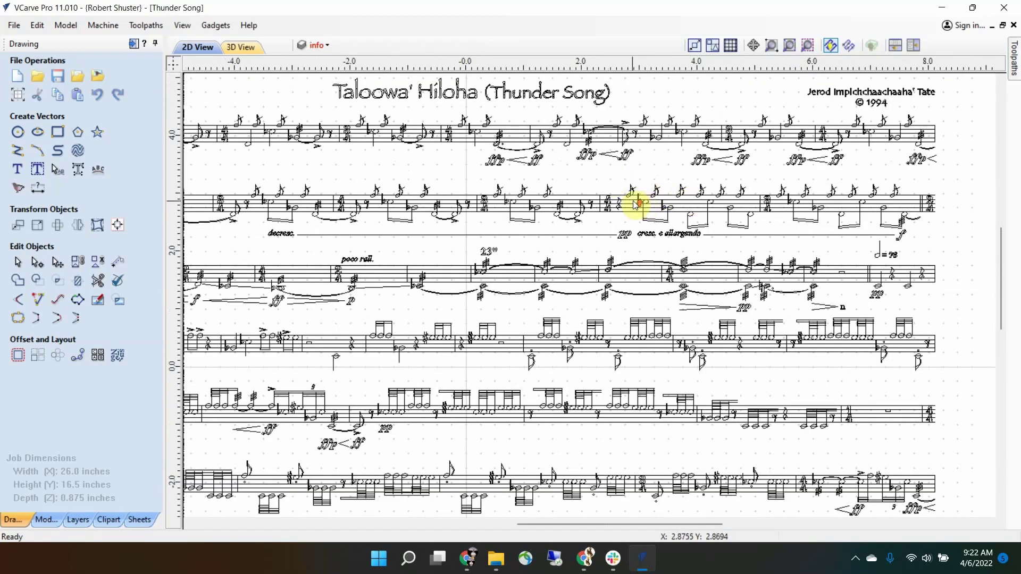
Zoom in and select a note head and a staff line to check their vectors.
{"action": "scroll", "coordinate": [638, 202], "scroll_direction": "up", "scroll_amount": 5}
{"action": "scroll", "coordinate": [634, 205], "scroll_direction": "up", "scroll_amount": 2}
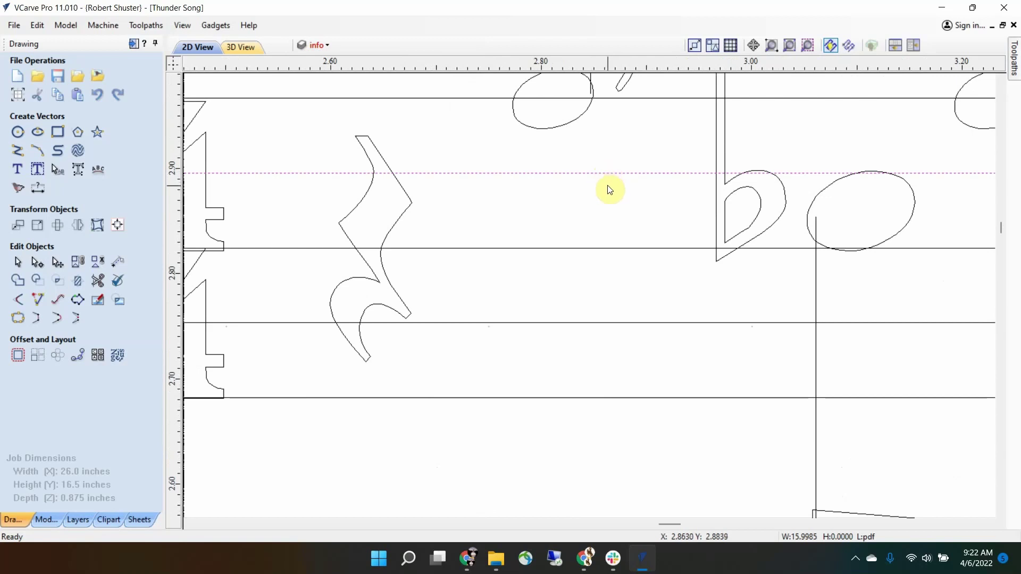
{"action": "left_click", "coordinate": [832, 180]}
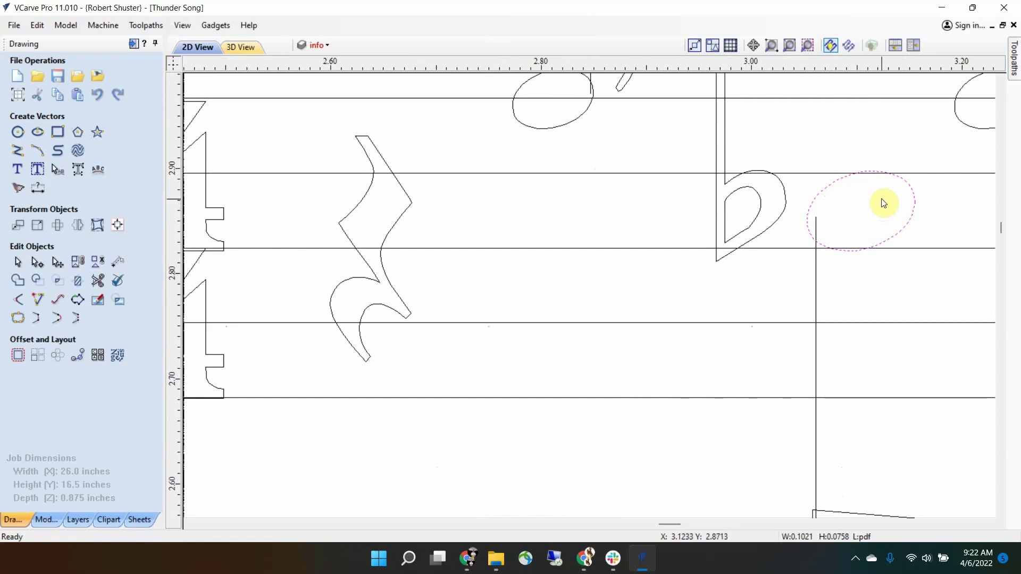
{"action": "left_click", "coordinate": [827, 173]}
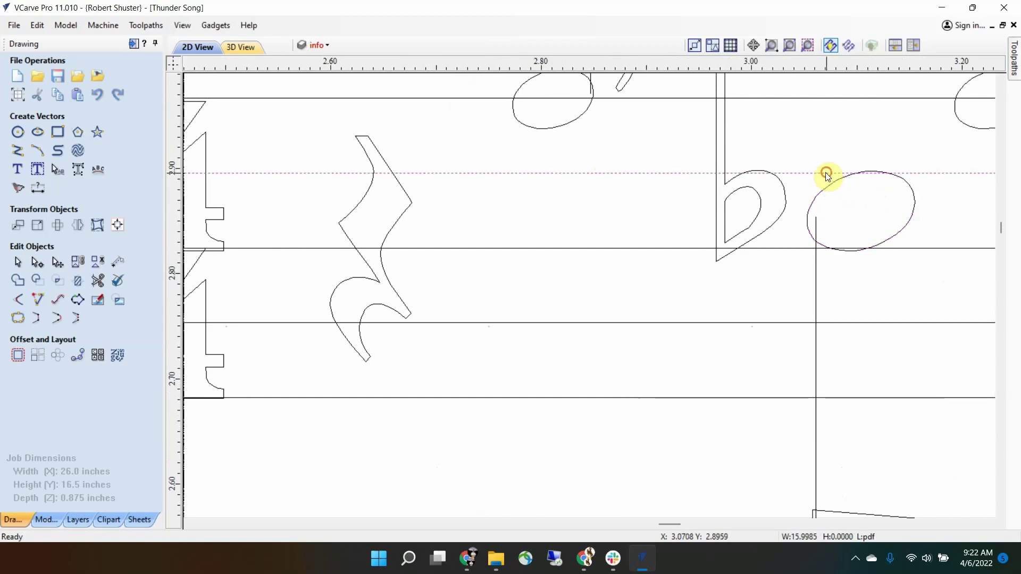
{"action": "left_click", "coordinate": [584, 193]}
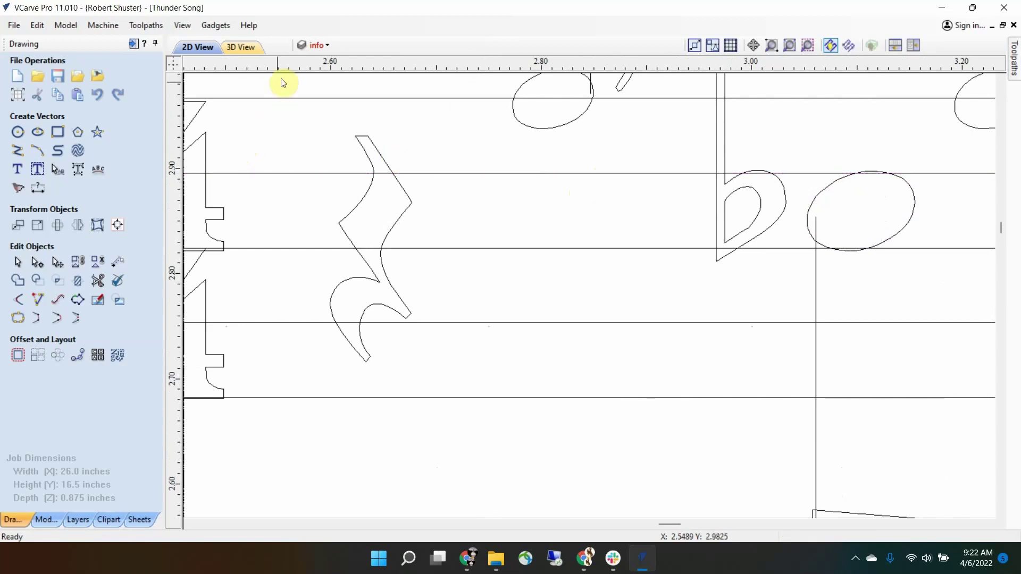
Hide the pdf layer, show the Music layer and select all the music vectors.
{"action": "left_click", "coordinate": [321, 50]}
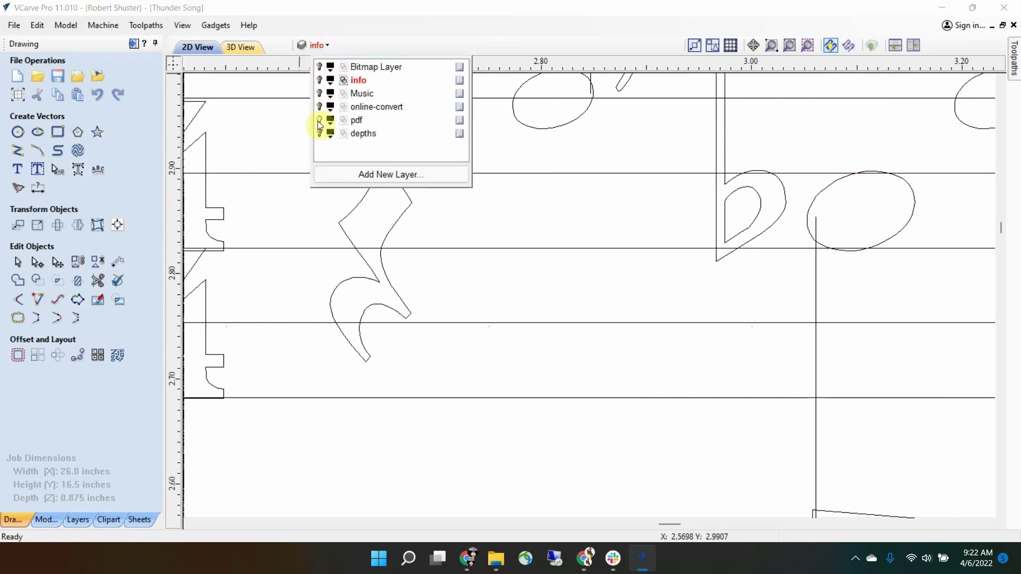
{"action": "left_click", "coordinate": [323, 95]}
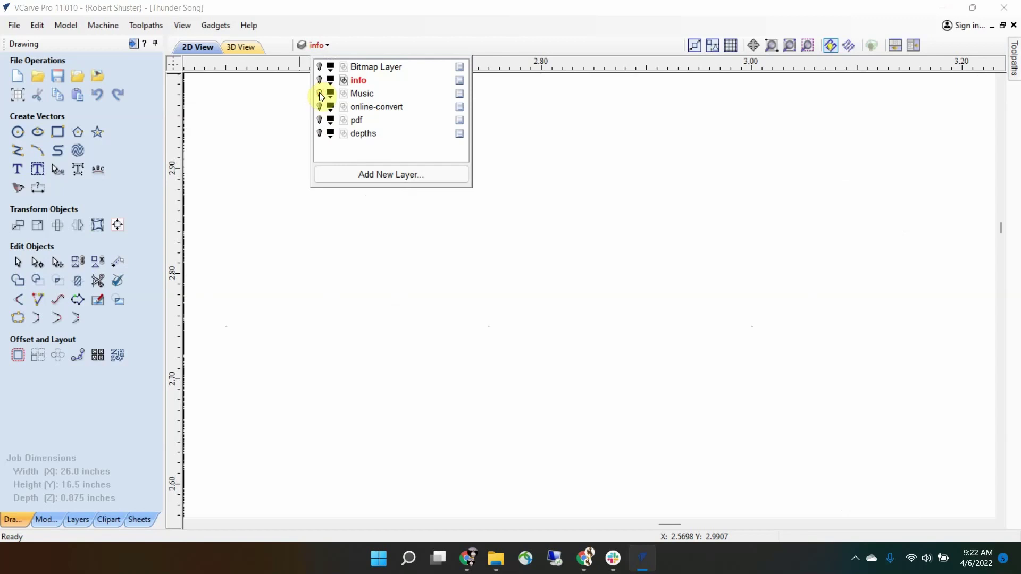
{"action": "left_click", "coordinate": [335, 108]}
{"action": "scroll", "coordinate": [496, 209], "scroll_direction": "down", "scroll_amount": 5}
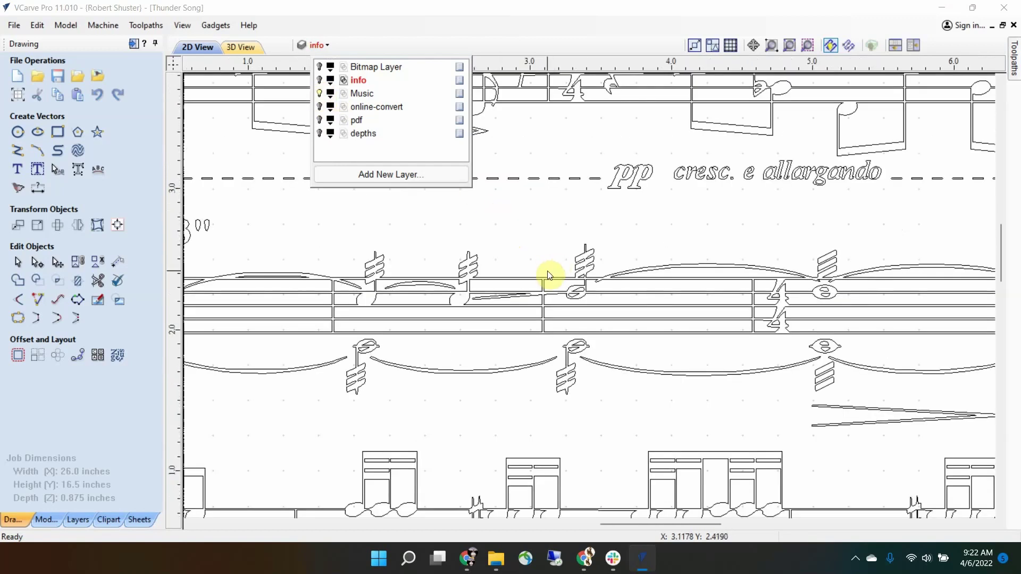
{"action": "scroll", "coordinate": [553, 268], "scroll_direction": "up", "scroll_amount": 1}
{"action": "scroll", "coordinate": [562, 270], "scroll_direction": "up", "scroll_amount": 6}
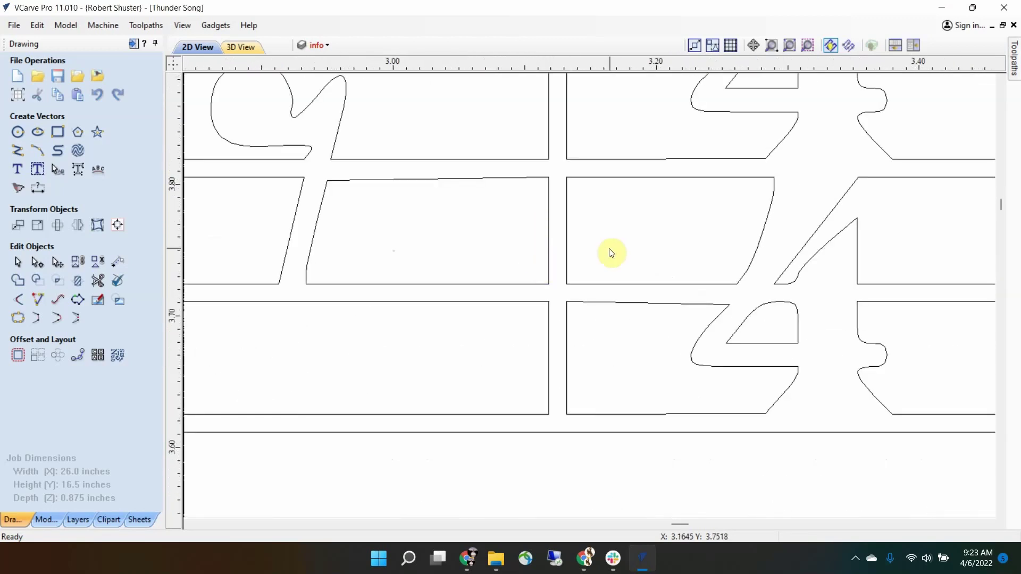
{"action": "left_click_drag", "start_coordinate": [611, 352], "coordinate": [484, 220]}
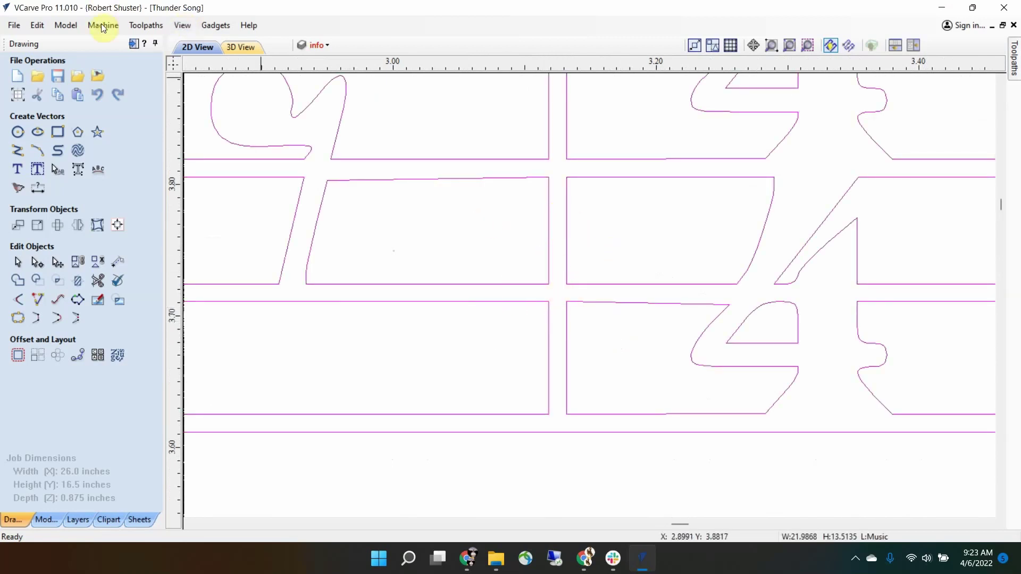
Preview the V45 toolpath as solid shading, inspect it, then hide the preview.
{"action": "left_click", "coordinate": [133, 43]}
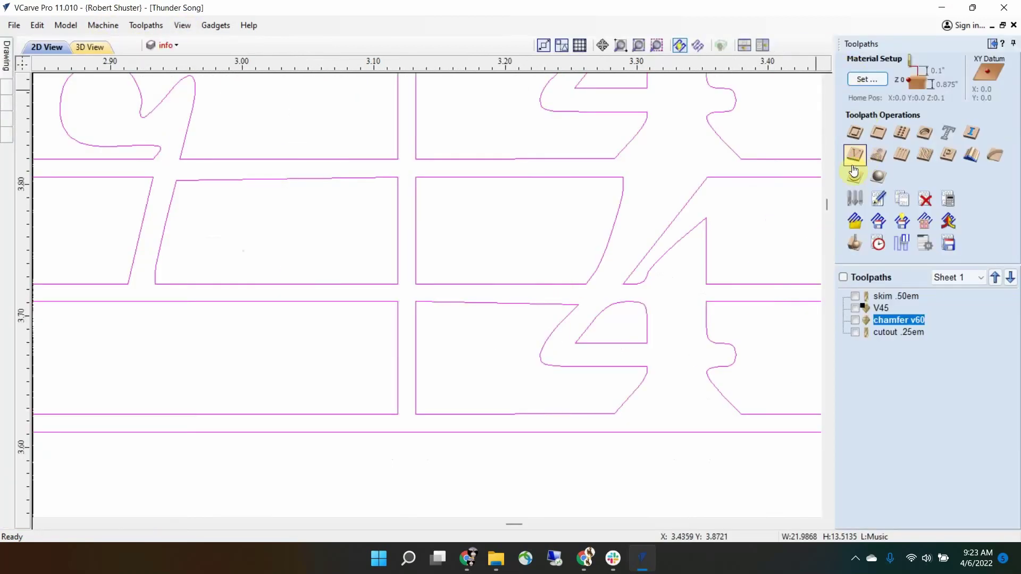
{"action": "left_click", "coordinate": [854, 308]}
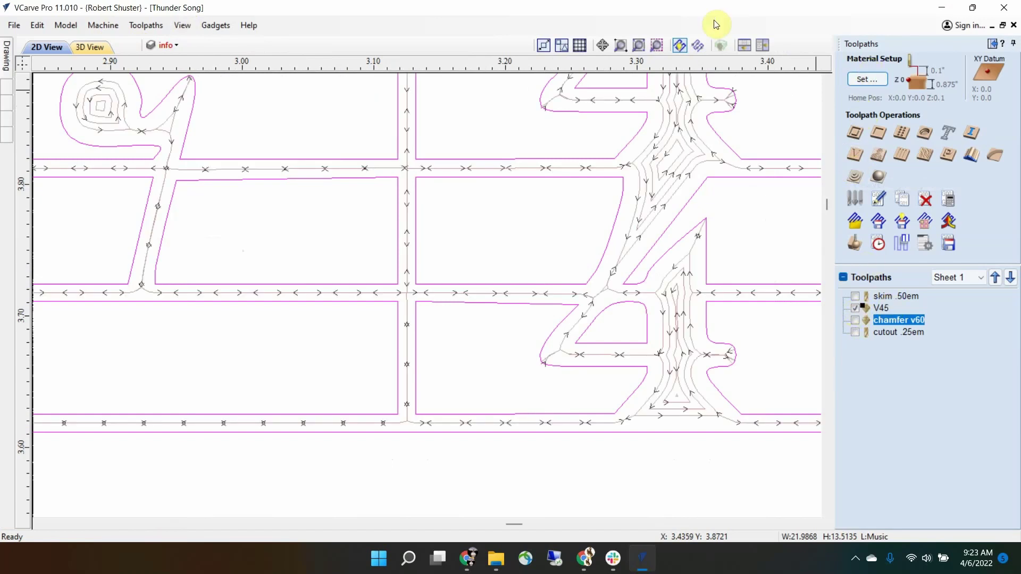
{"action": "left_click", "coordinate": [701, 46]}
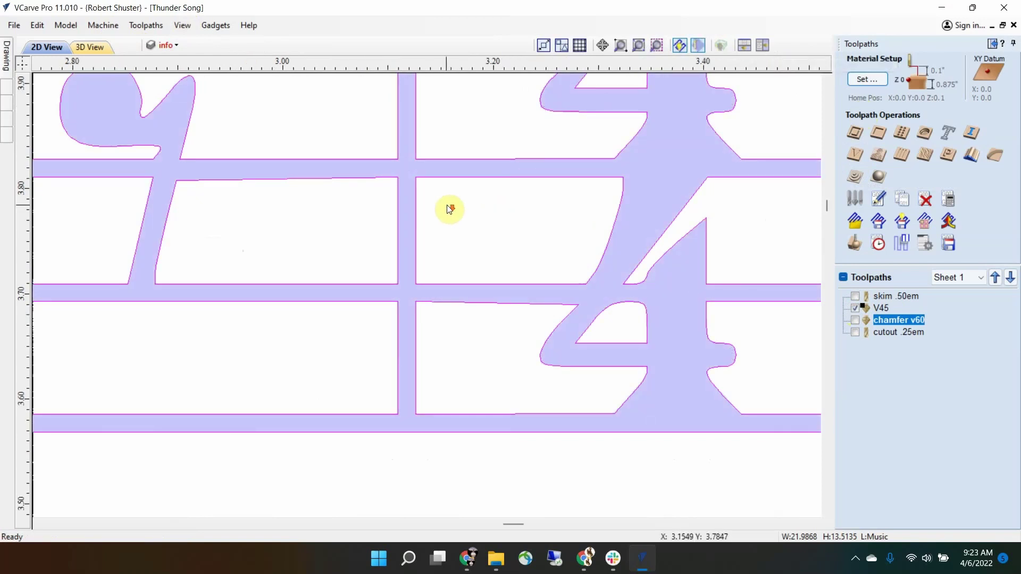
{"action": "scroll", "coordinate": [436, 209], "scroll_direction": "down", "scroll_amount": 2}
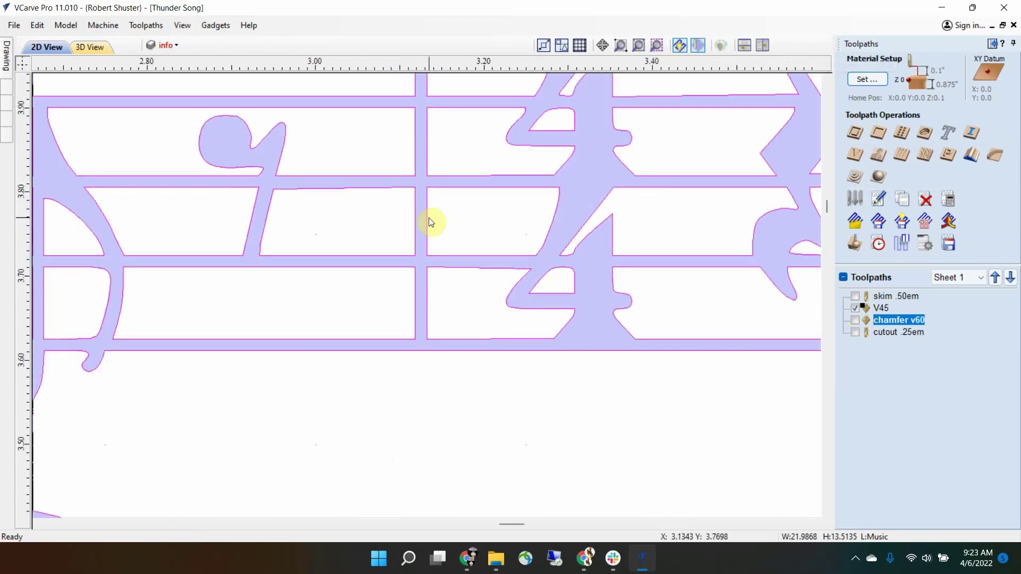
{"action": "scroll", "coordinate": [432, 222], "scroll_direction": "down", "scroll_amount": 2}
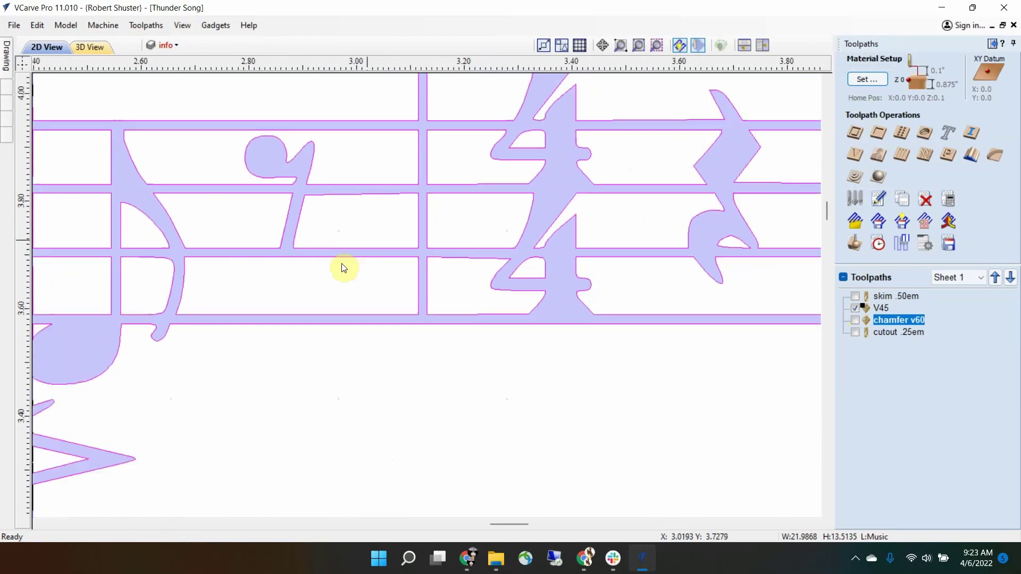
{"action": "scroll", "coordinate": [522, 260], "scroll_direction": "down", "scroll_amount": 1}
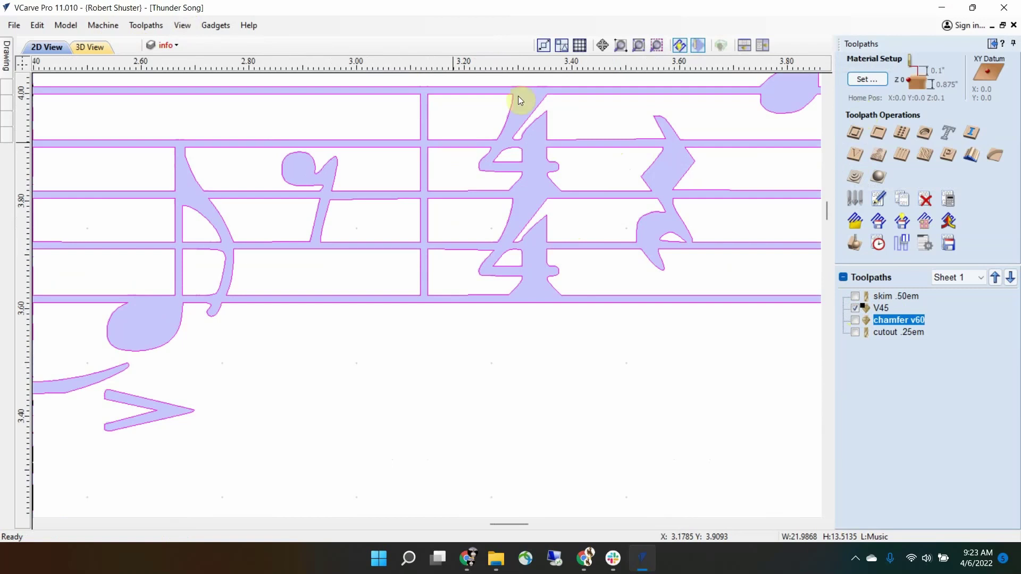
{"action": "left_click", "coordinate": [175, 45]}
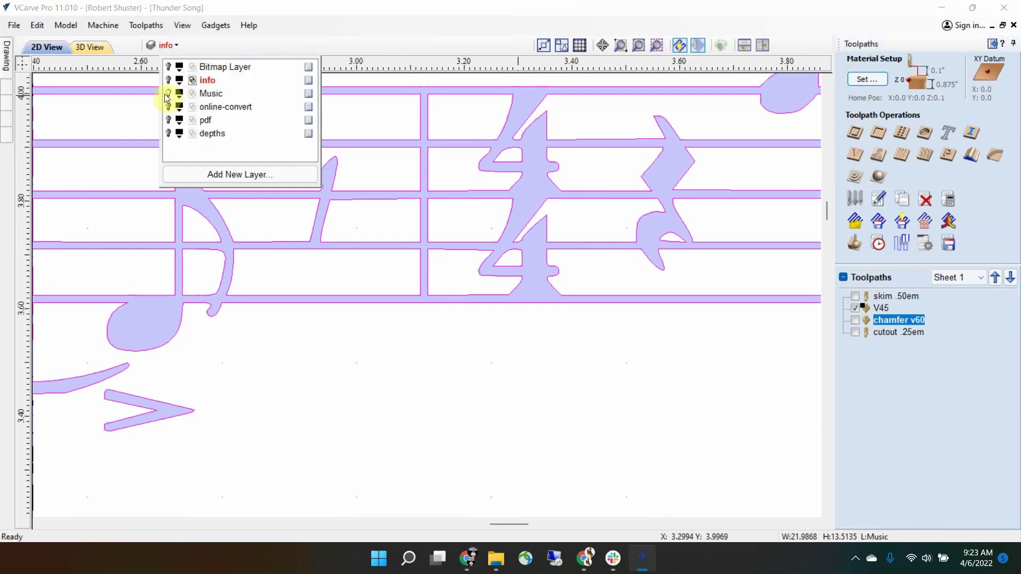
{"action": "left_click", "coordinate": [855, 308]}
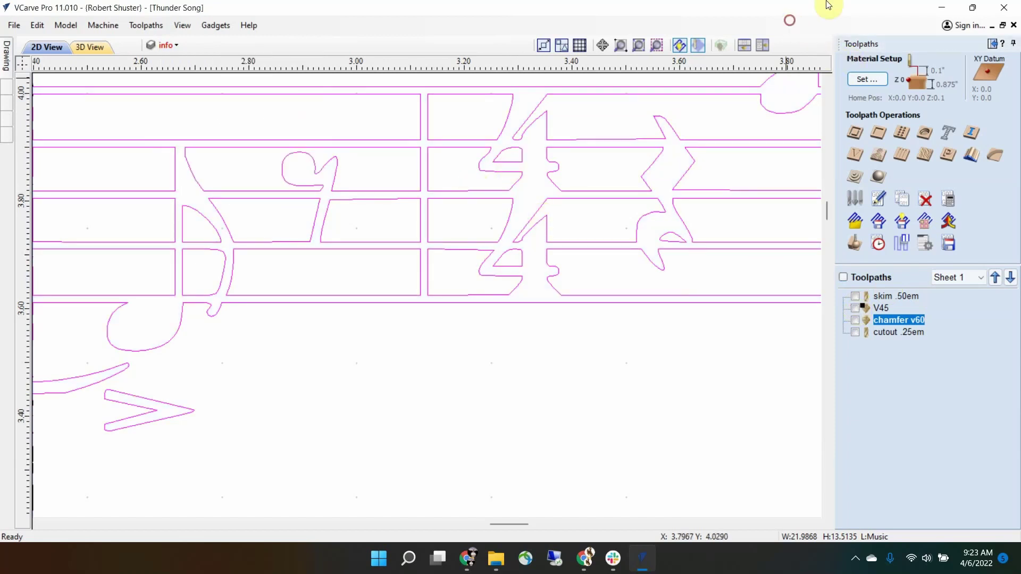
Minimize VCarve Pro and bring the Zamzar conversion page in Chrome to the front.
{"action": "left_click", "coordinate": [945, 12]}
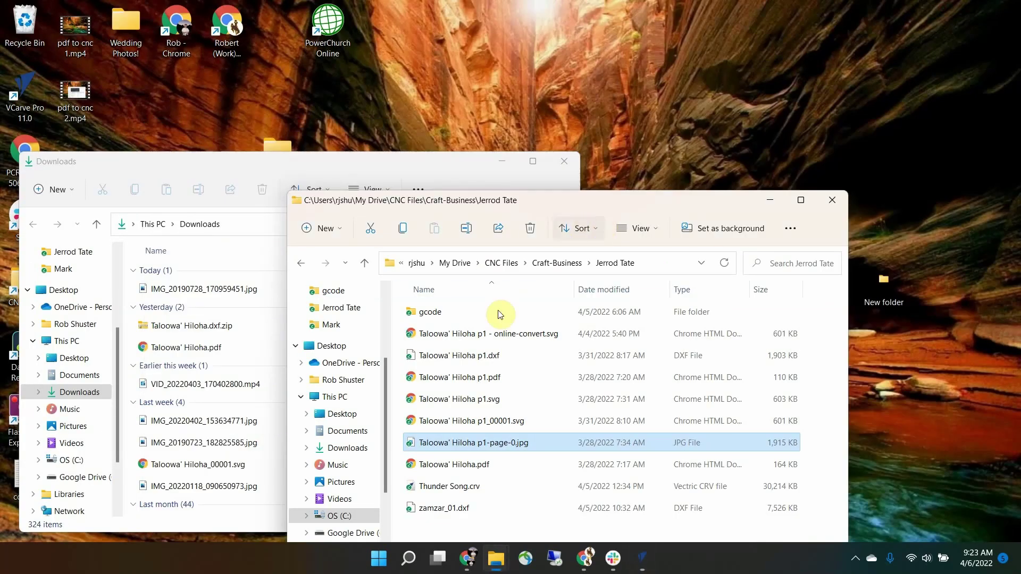
{"action": "mouse_move", "coordinate": [470, 556]}
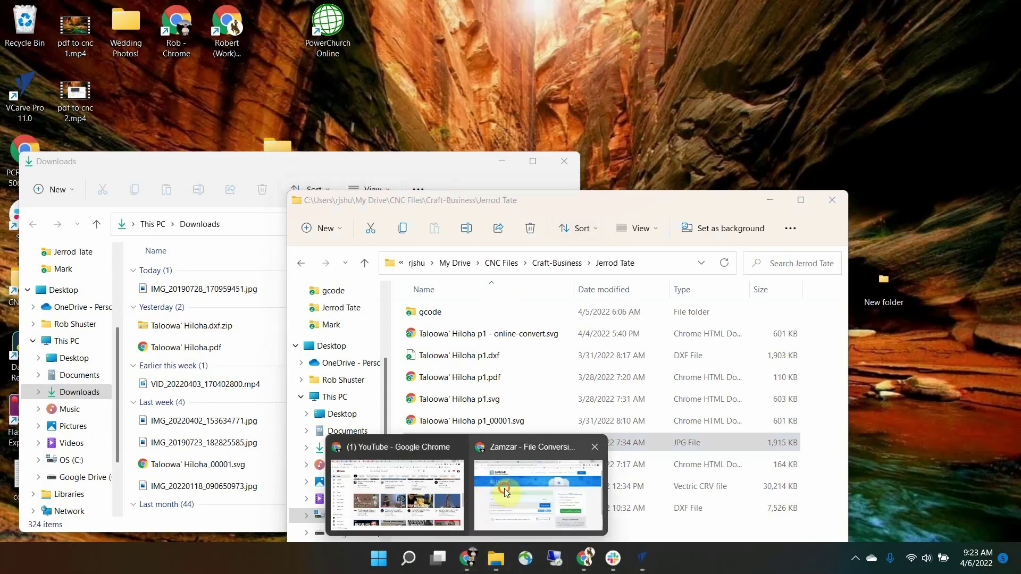
{"action": "left_click", "coordinate": [504, 488]}
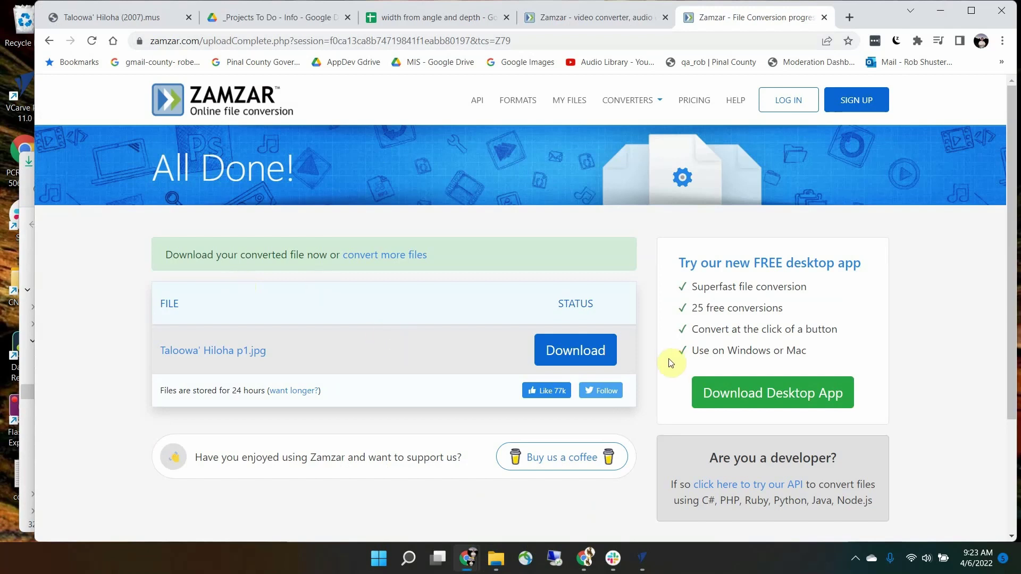
Switch to the Zamzar upload tab for the PDF and scroll through the Convert To formats.
{"action": "left_click", "coordinate": [598, 18]}
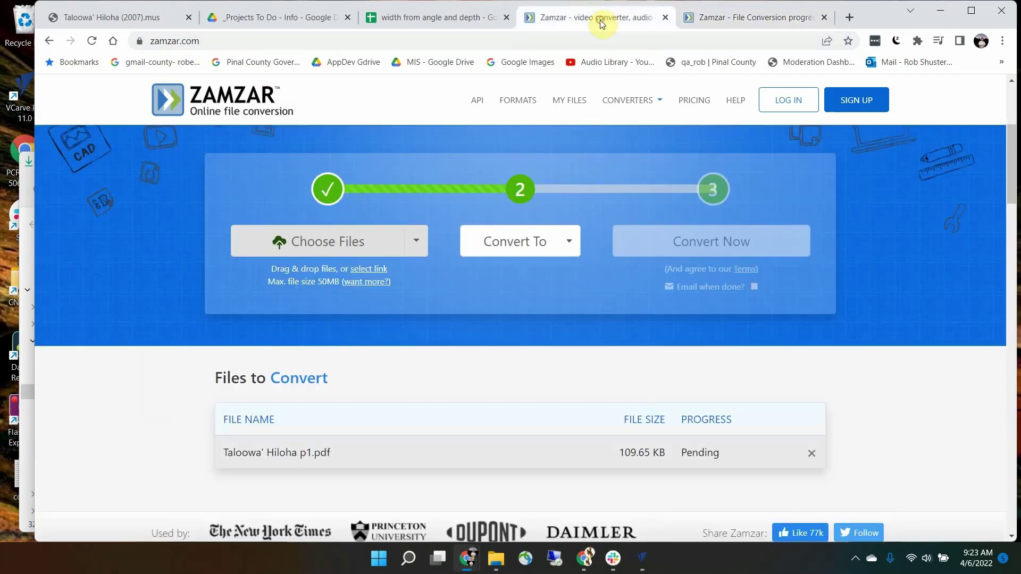
{"action": "left_click", "coordinate": [572, 239]}
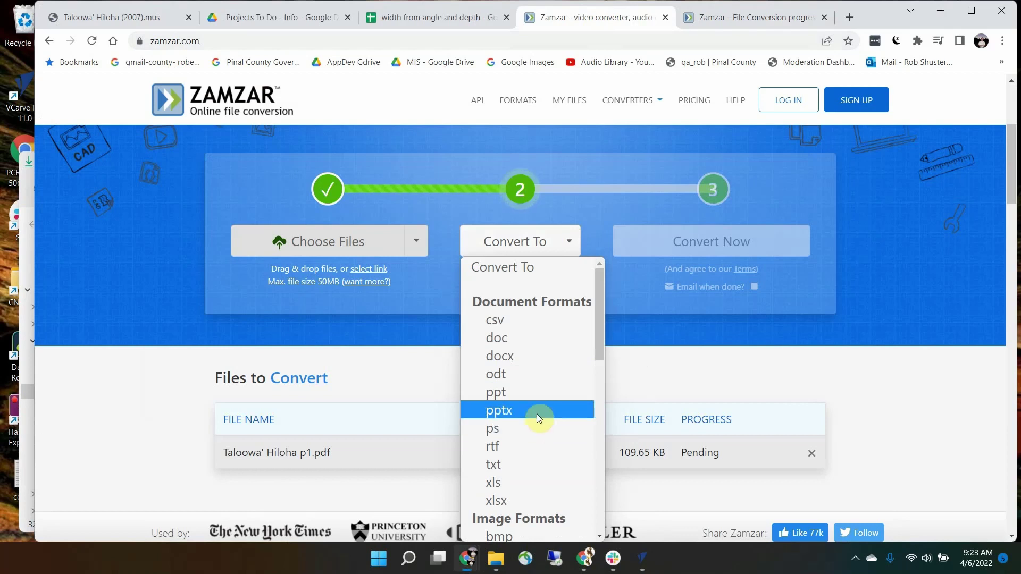
{"action": "scroll", "coordinate": [550, 381], "scroll_direction": "down", "scroll_amount": 3}
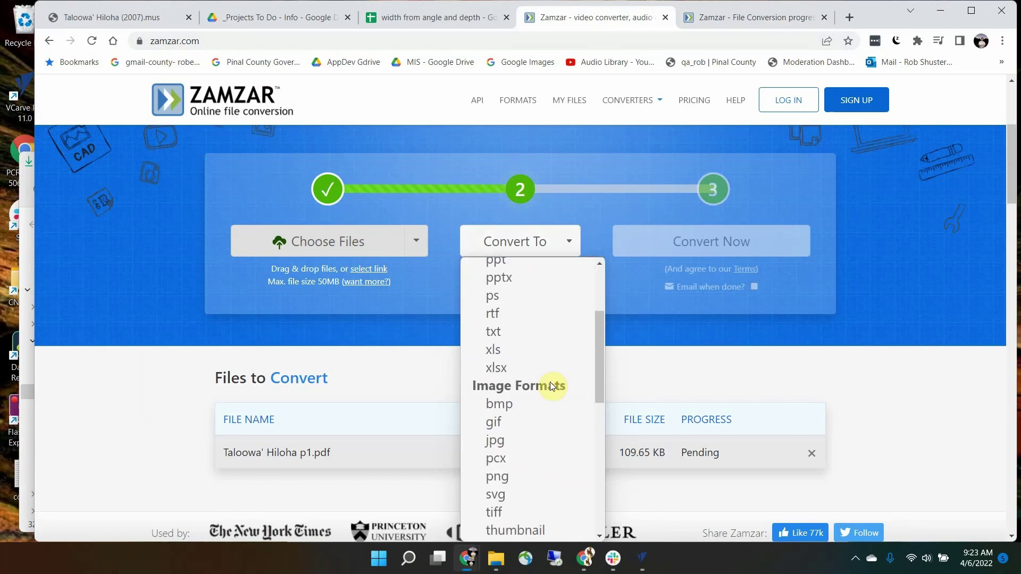
{"action": "scroll", "coordinate": [546, 404], "scroll_direction": "down", "scroll_amount": 2}
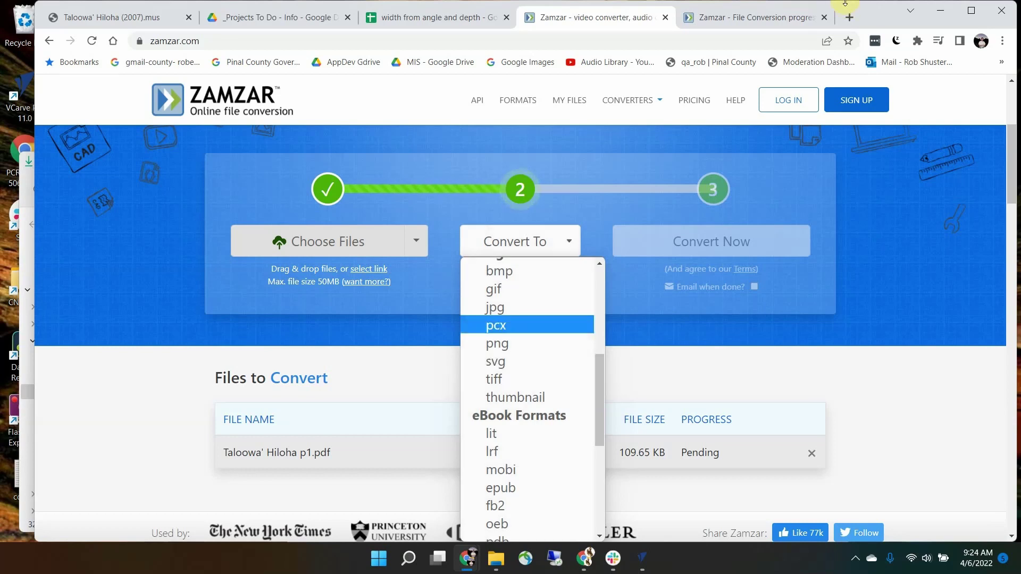
Return to VCarve Pro, deselect the music vectors and show the Drawing tools.
{"action": "left_click", "coordinate": [642, 558]}
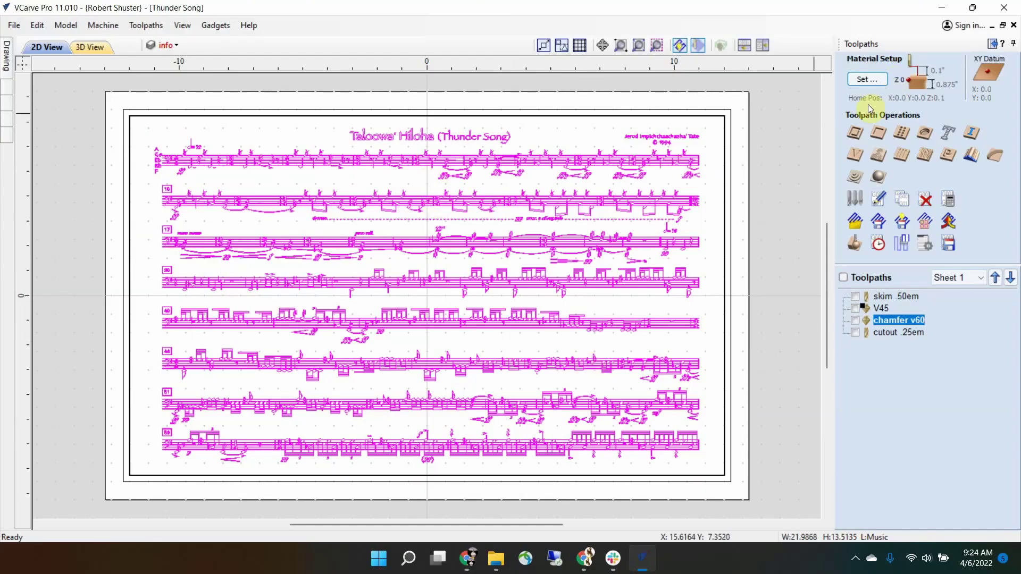
{"action": "left_click", "coordinate": [804, 131]}
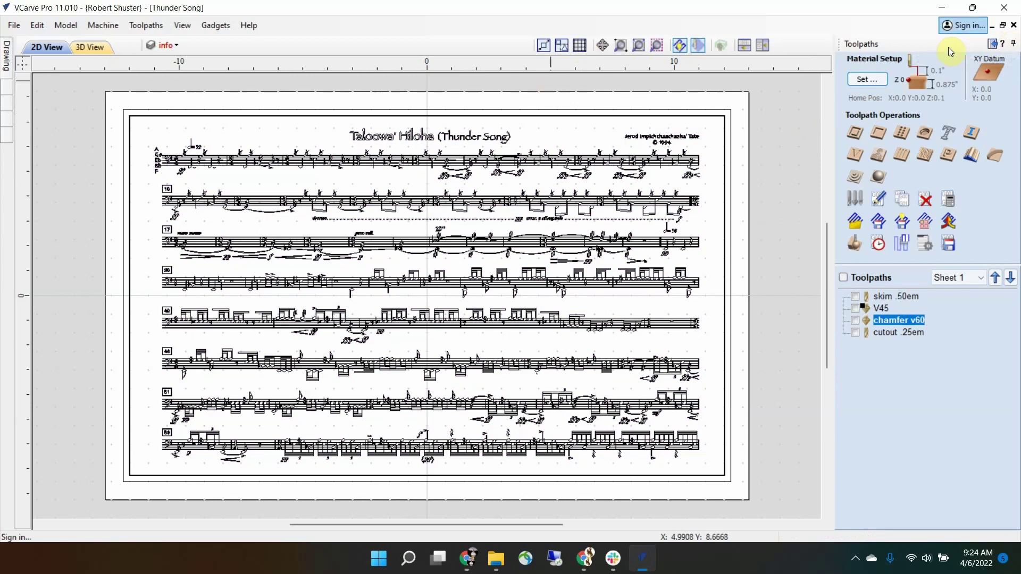
{"action": "left_click", "coordinate": [991, 44]}
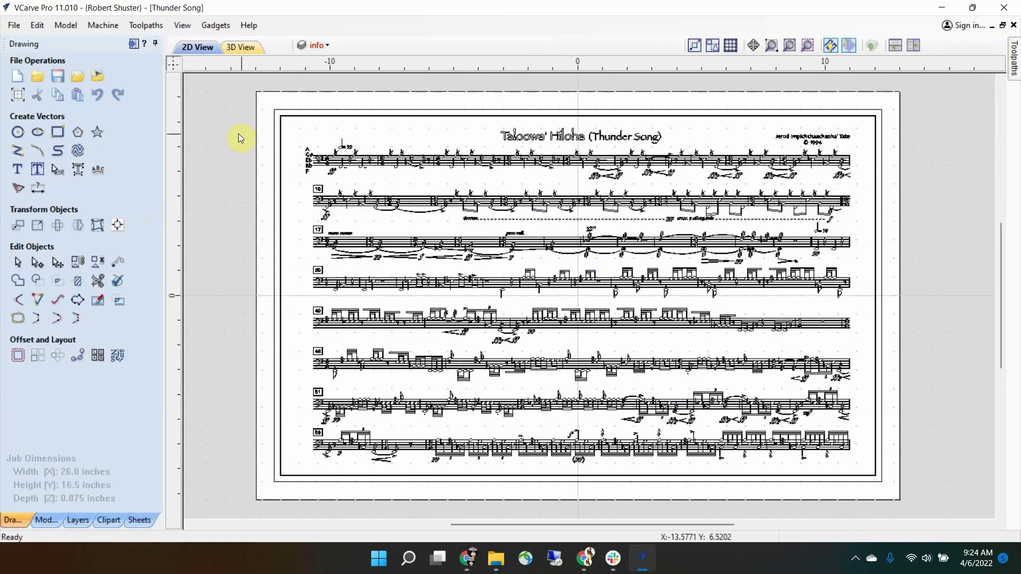
Hide the Music layer and show the online-convert layer, zooming in on the score.
{"action": "left_click", "coordinate": [313, 45]}
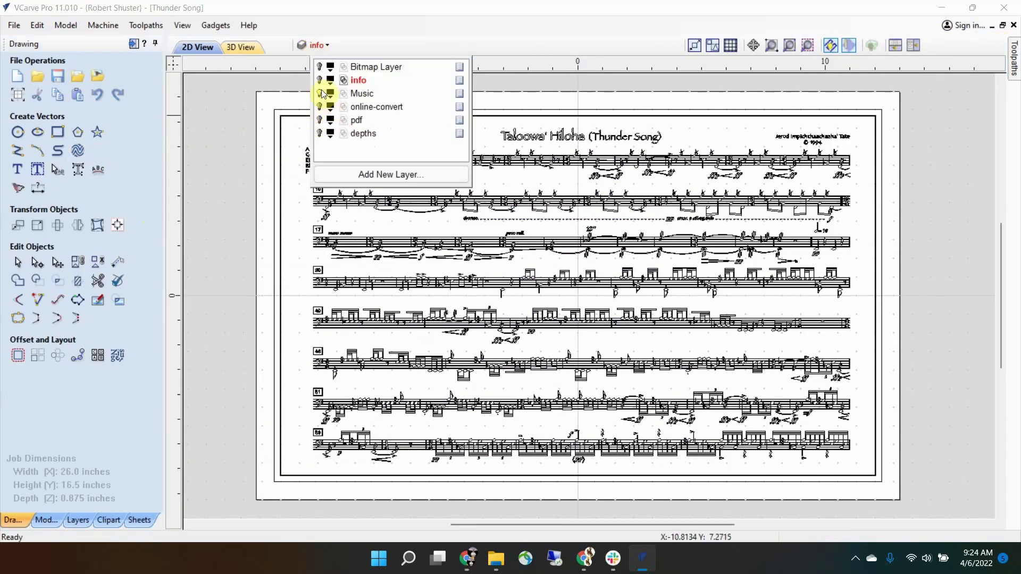
{"action": "left_click", "coordinate": [321, 93]}
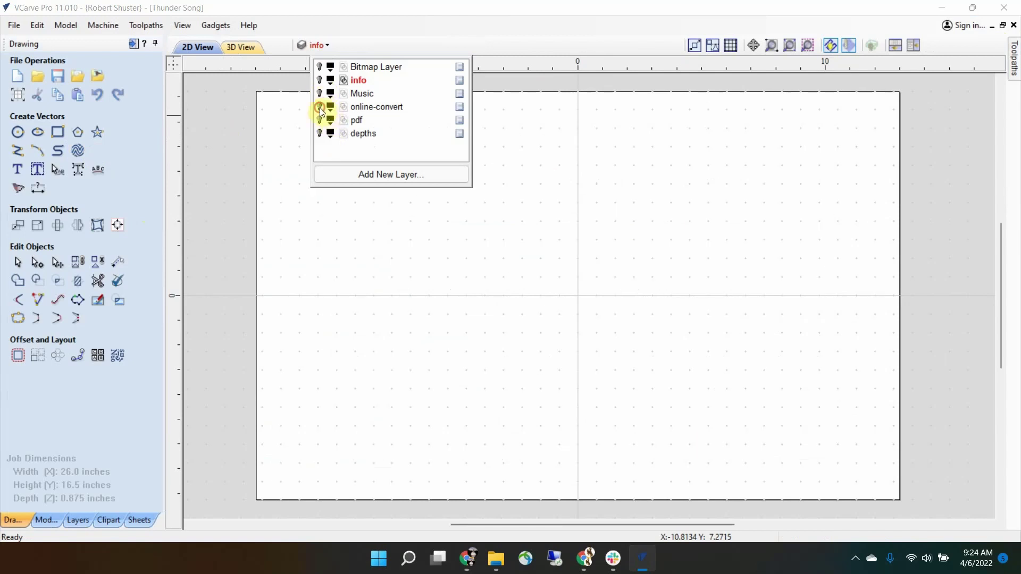
{"action": "left_click", "coordinate": [320, 107]}
{"action": "scroll", "coordinate": [619, 240], "scroll_direction": "up", "scroll_amount": 5}
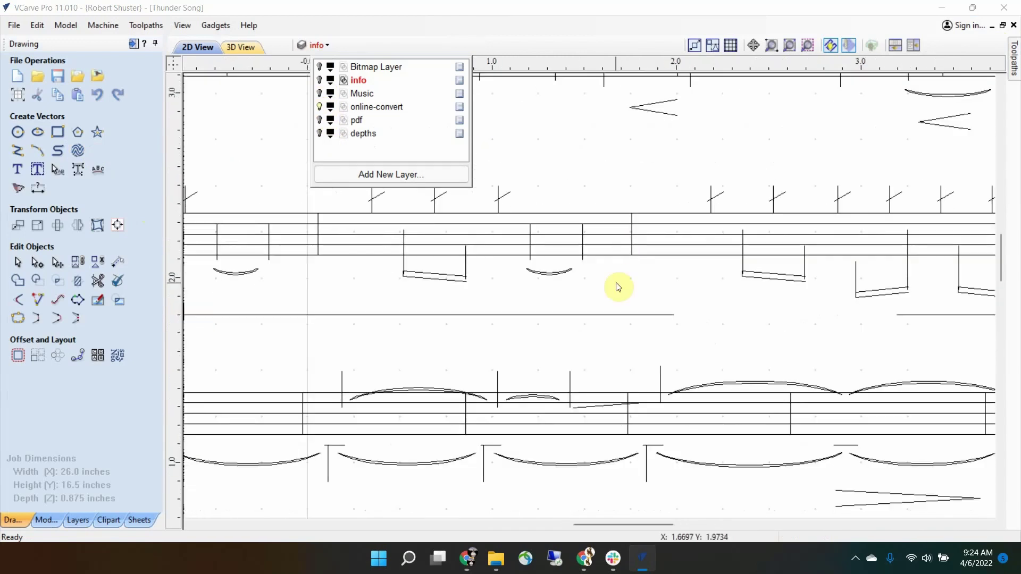
{"action": "scroll", "coordinate": [617, 287], "scroll_direction": "up", "scroll_amount": 5}
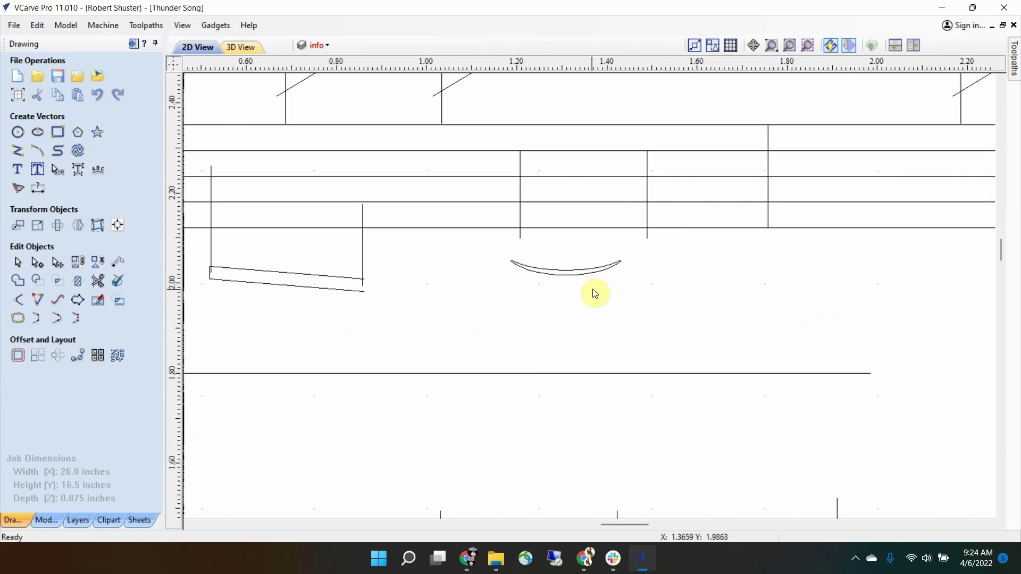
{"action": "scroll", "coordinate": [611, 292], "scroll_direction": "up", "scroll_amount": 2}
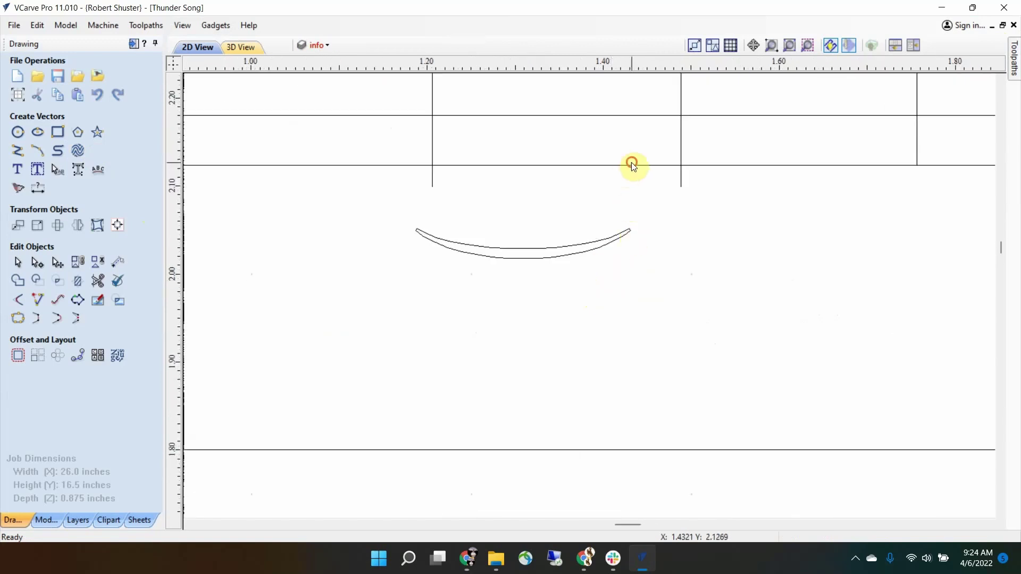
Select the curved slur and two adjacent staff lines to check their vectors.
{"action": "left_click", "coordinate": [600, 248]}
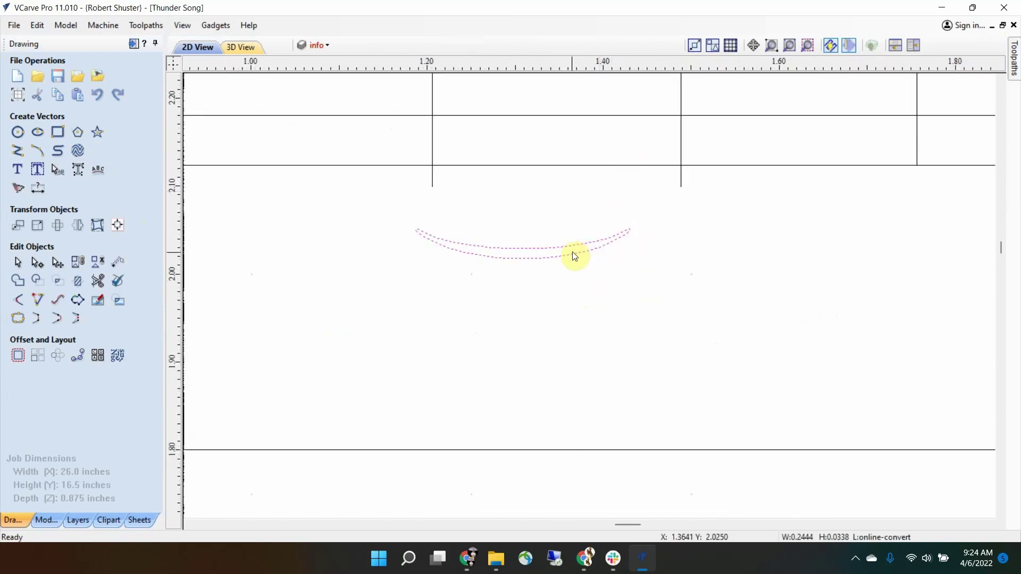
{"action": "scroll", "coordinate": [667, 219], "scroll_direction": "down", "scroll_amount": 3}
{"action": "scroll", "coordinate": [678, 284], "scroll_direction": "up", "scroll_amount": 4}
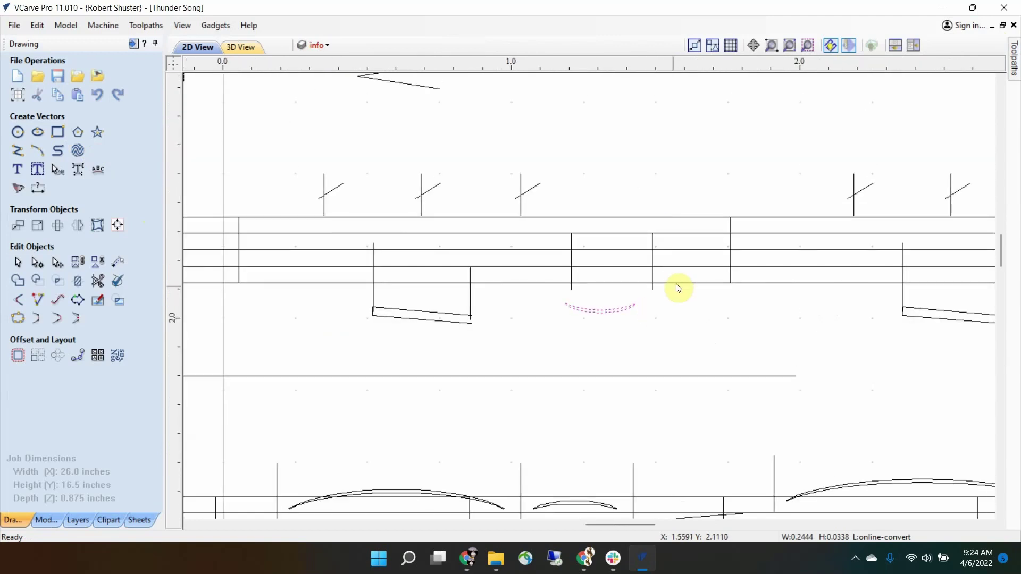
{"action": "scroll", "coordinate": [678, 282], "scroll_direction": "down", "scroll_amount": 1}
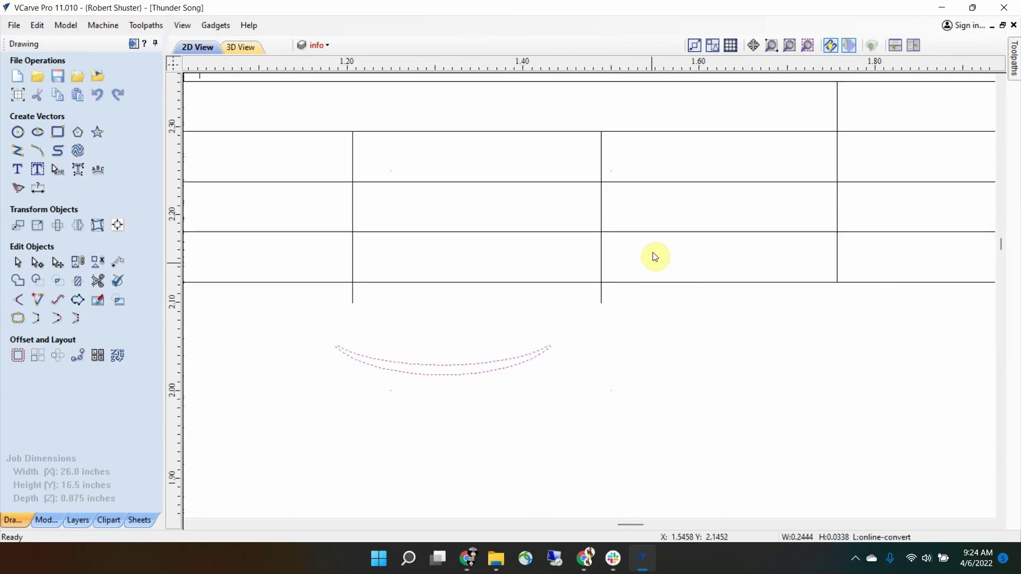
{"action": "left_click", "coordinate": [663, 232]}
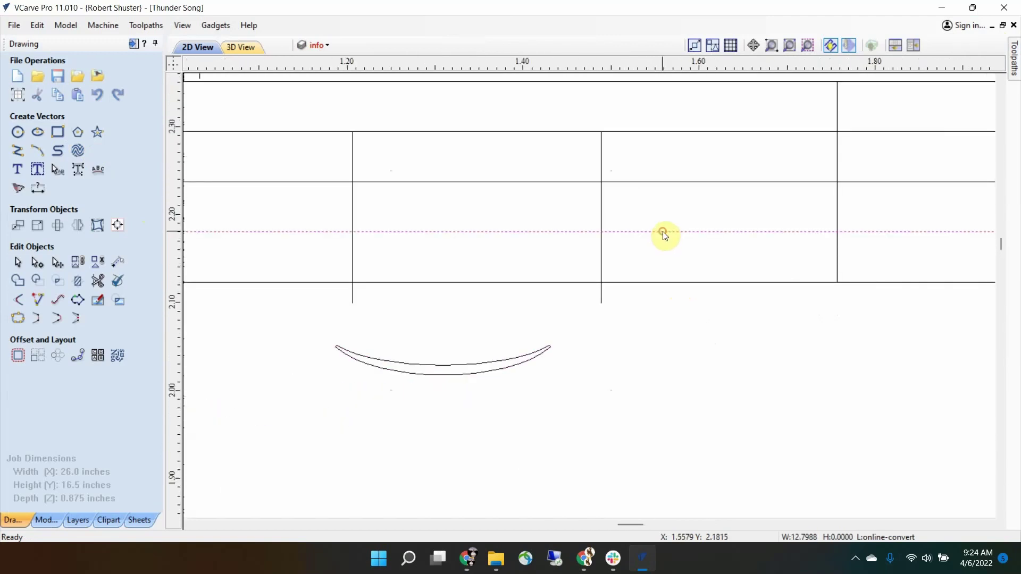
{"action": "left_click", "coordinate": [648, 282]}
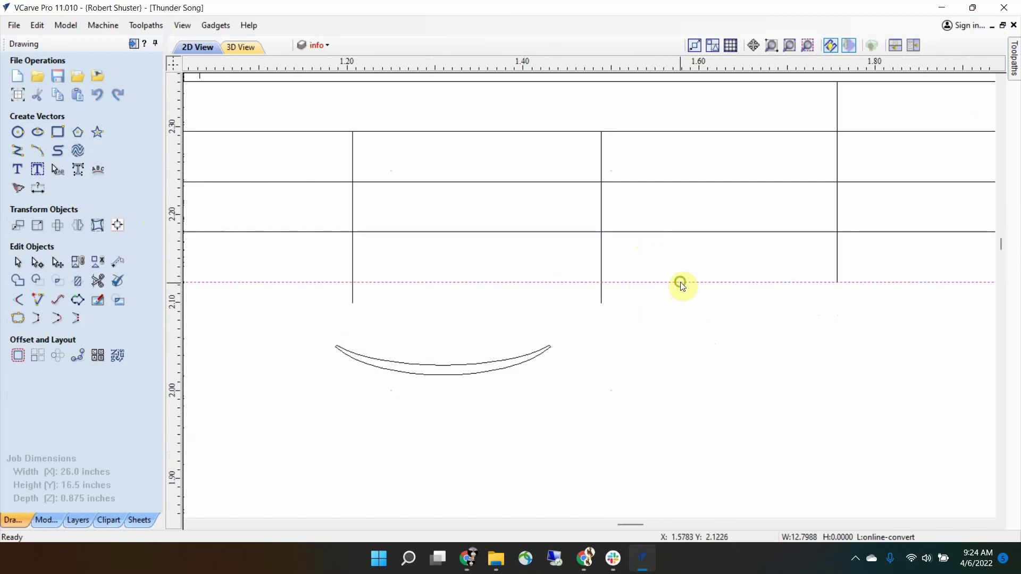
{"action": "scroll", "coordinate": [658, 319], "scroll_direction": "down", "scroll_amount": 5}
{"action": "scroll", "coordinate": [658, 309], "scroll_direction": "up", "scroll_amount": 1}
{"action": "scroll", "coordinate": [611, 349], "scroll_direction": "down", "scroll_amount": 1}
{"action": "scroll", "coordinate": [611, 292], "scroll_direction": "down", "scroll_amount": 1}
{"action": "scroll", "coordinate": [424, 207], "scroll_direction": "up", "scroll_amount": 1}
Select a small vector near the title and pan the whole score toward the view centre.
{"action": "left_click", "coordinate": [423, 197]}
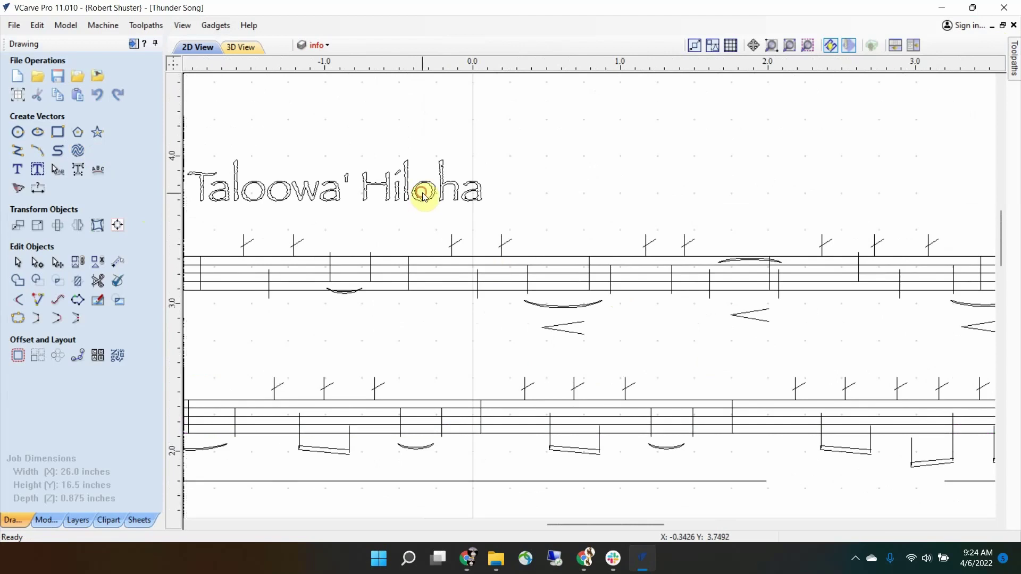
{"action": "left_click", "coordinate": [434, 191]}
{"action": "scroll", "coordinate": [429, 203], "scroll_direction": "down", "scroll_amount": 3}
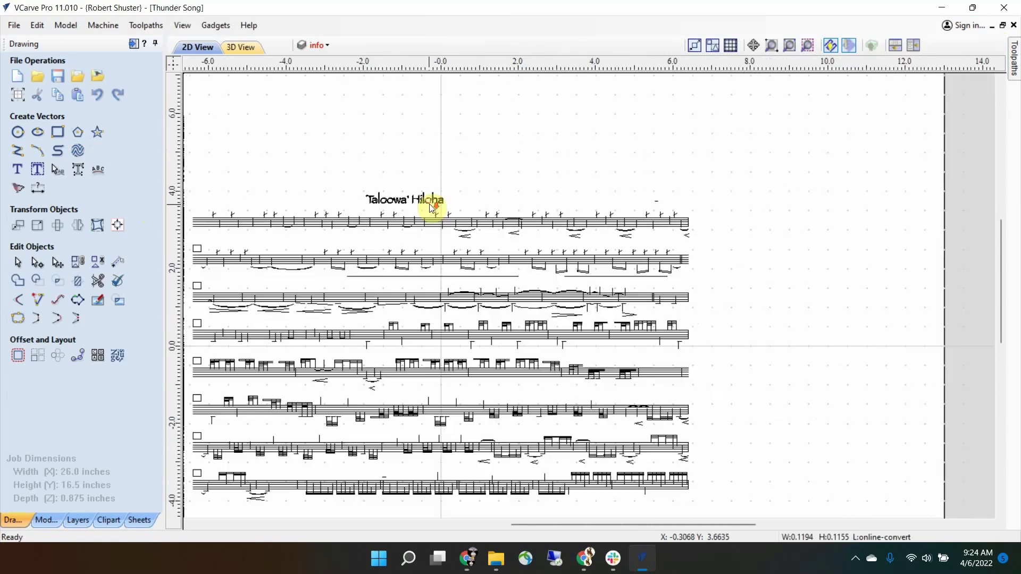
{"action": "middle_click_drag", "start_coordinate": [738, 211], "coordinate": [526, 203]}
{"action": "scroll", "coordinate": [620, 201], "scroll_direction": "up", "scroll_amount": 4}
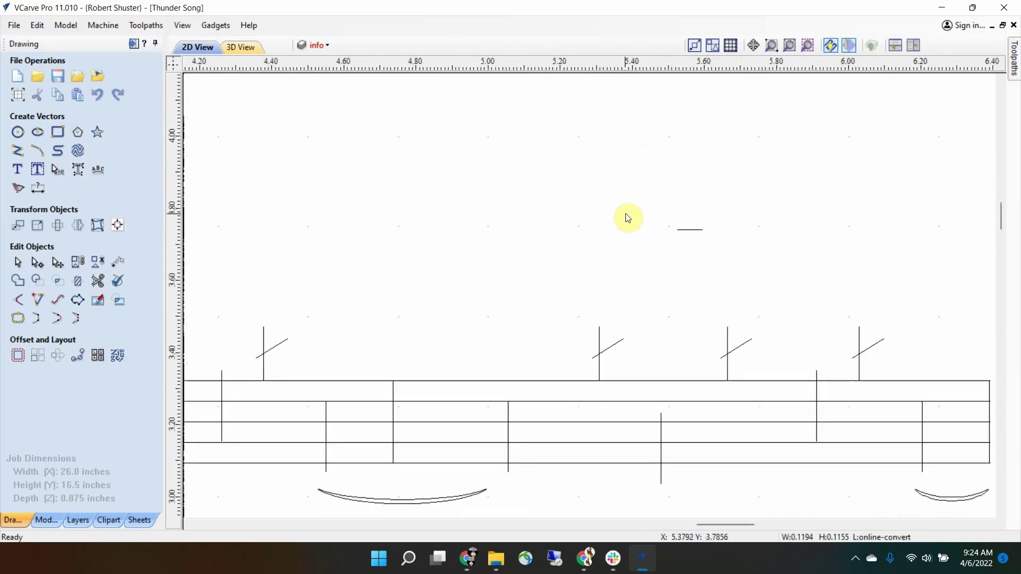
{"action": "scroll", "coordinate": [663, 209], "scroll_direction": "down", "scroll_amount": 7}
{"action": "middle_click_drag", "start_coordinate": [551, 263], "coordinate": [597, 248]}
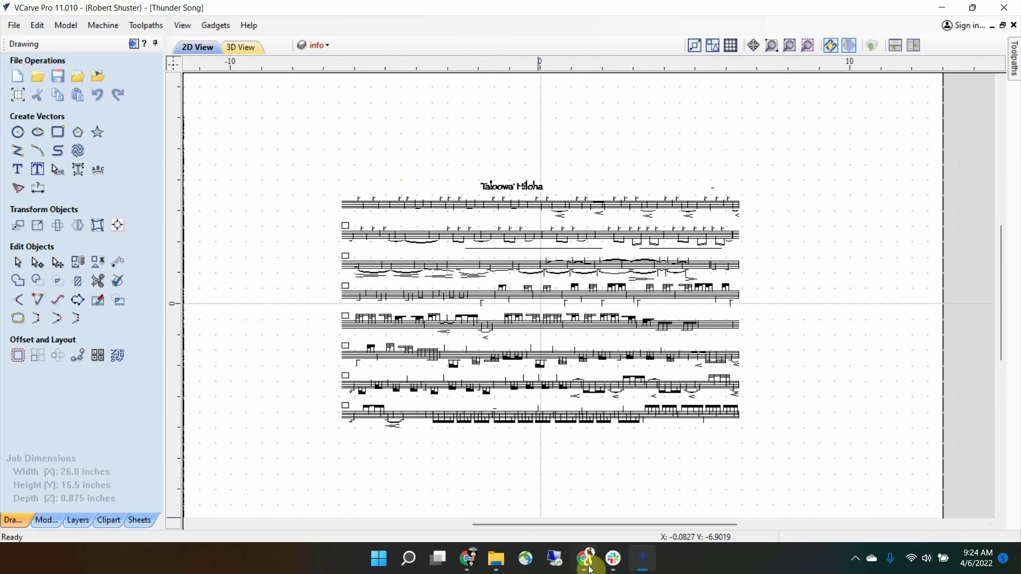
Bring the Zamzar page in Chrome to the front.
{"action": "mouse_move", "coordinate": [587, 565]}
{"action": "mouse_move", "coordinate": [468, 561]}
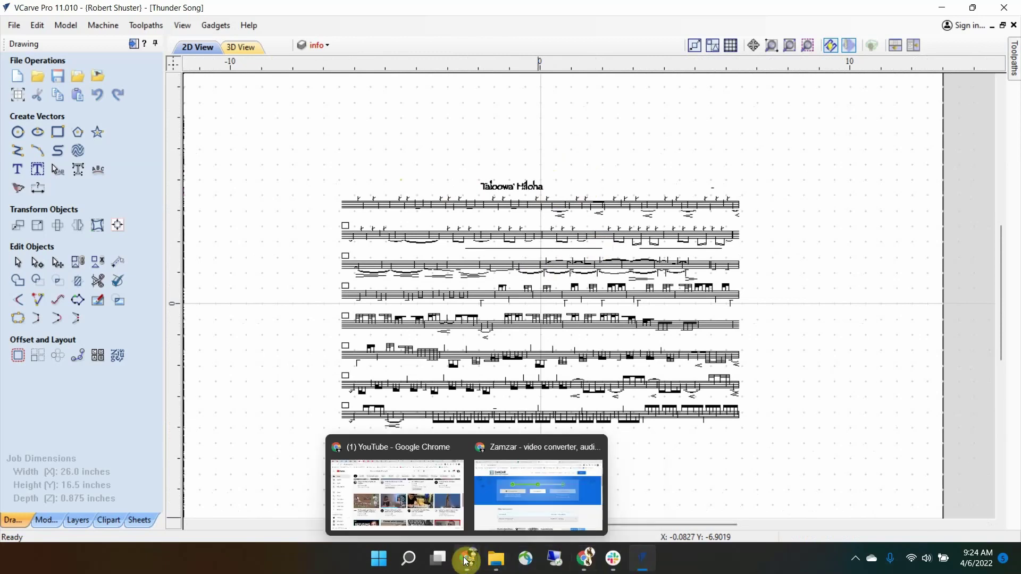
{"action": "left_click", "coordinate": [507, 496]}
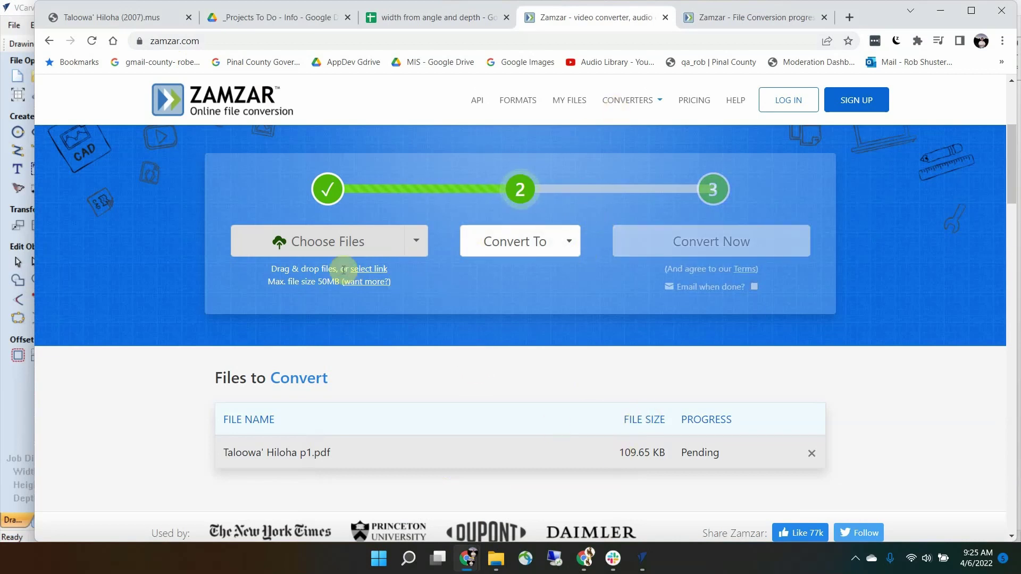
Scroll through the Convert To format list without choosing one, then return to VCarve Pro.
{"action": "left_click", "coordinate": [570, 246]}
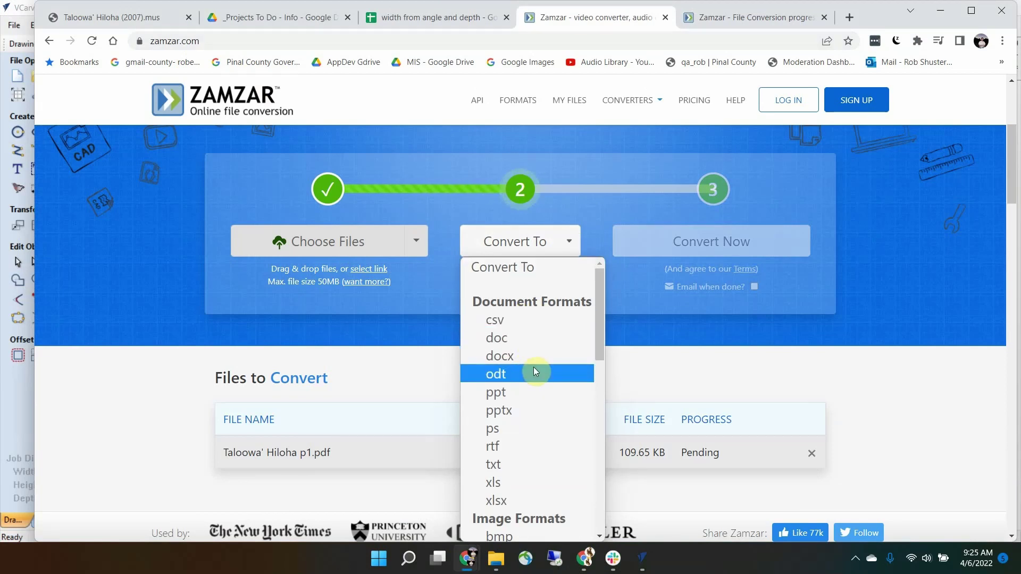
{"action": "scroll", "coordinate": [534, 367], "scroll_direction": "down", "scroll_amount": 12}
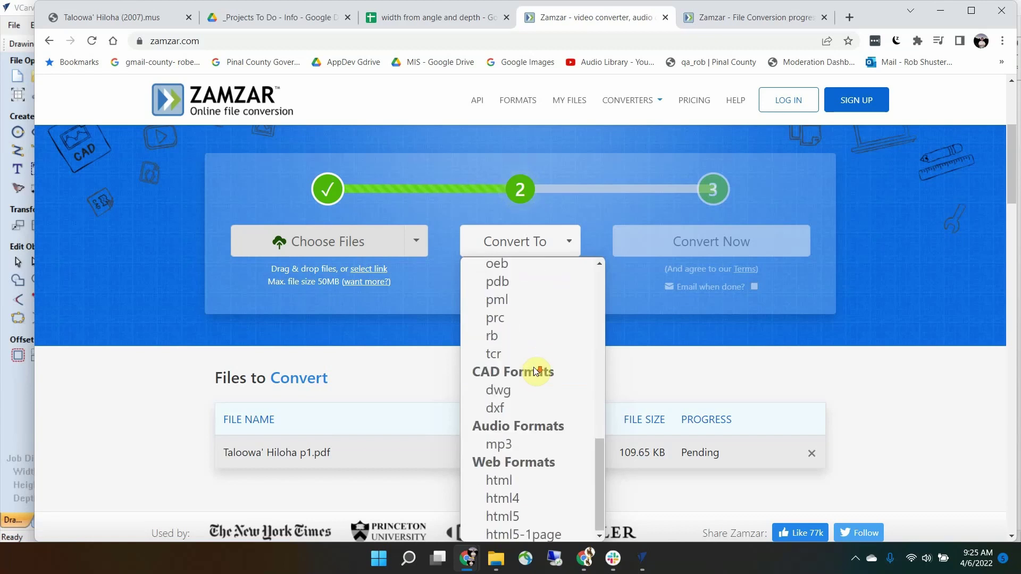
{"action": "scroll", "coordinate": [534, 367], "scroll_direction": "up", "scroll_amount": 12}
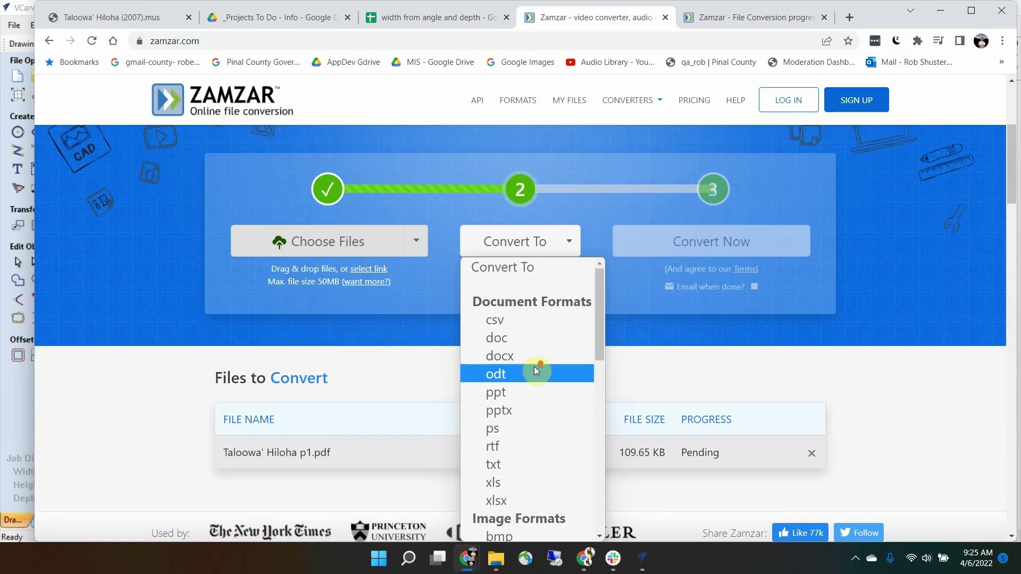
{"action": "scroll", "coordinate": [528, 386], "scroll_direction": "down", "scroll_amount": 5}
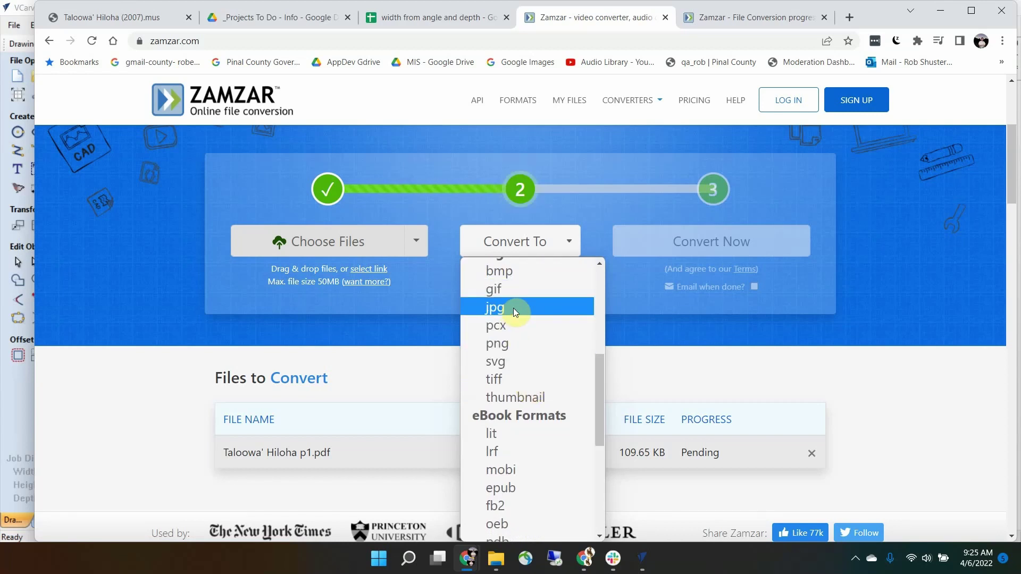
{"action": "key", "text": "Up"}
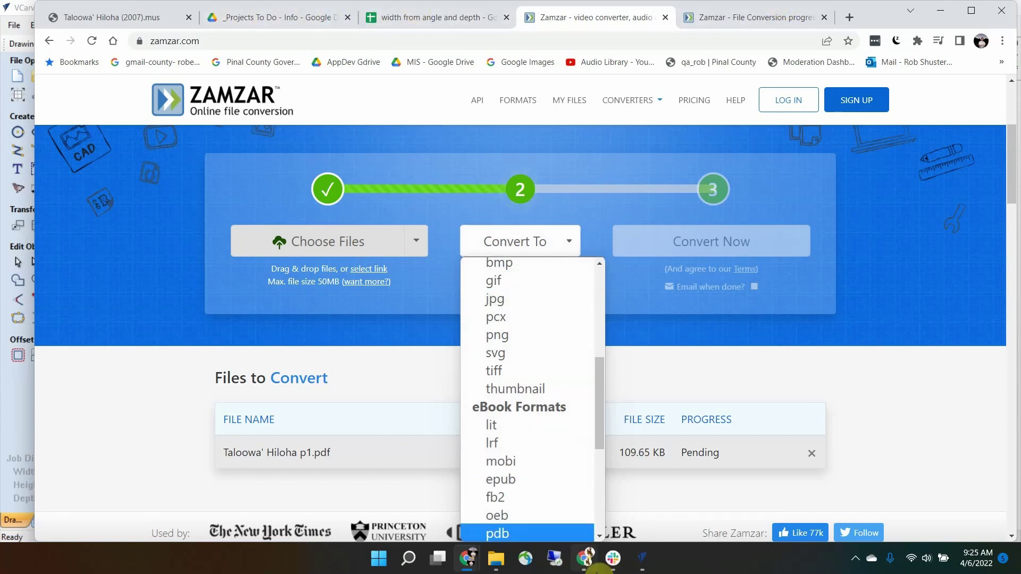
{"action": "left_click", "coordinate": [645, 559]}
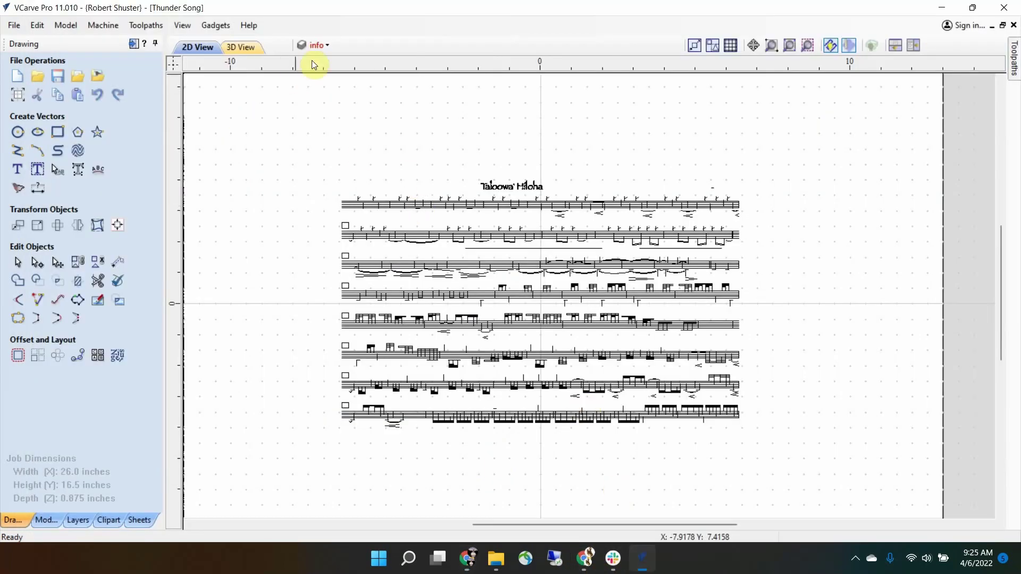
Hide the online-convert layer and show the Music layer's sheet music, zooming around the score.
{"action": "left_click", "coordinate": [322, 49]}
{"action": "left_click", "coordinate": [319, 106]}
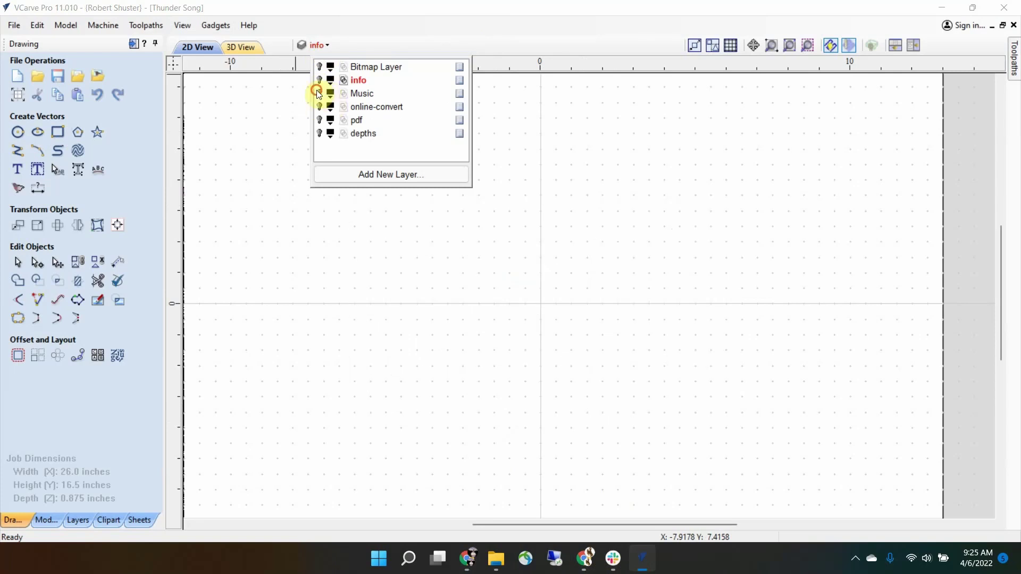
{"action": "left_click", "coordinate": [317, 94]}
{"action": "scroll", "coordinate": [496, 314], "scroll_direction": "up", "scroll_amount": 3}
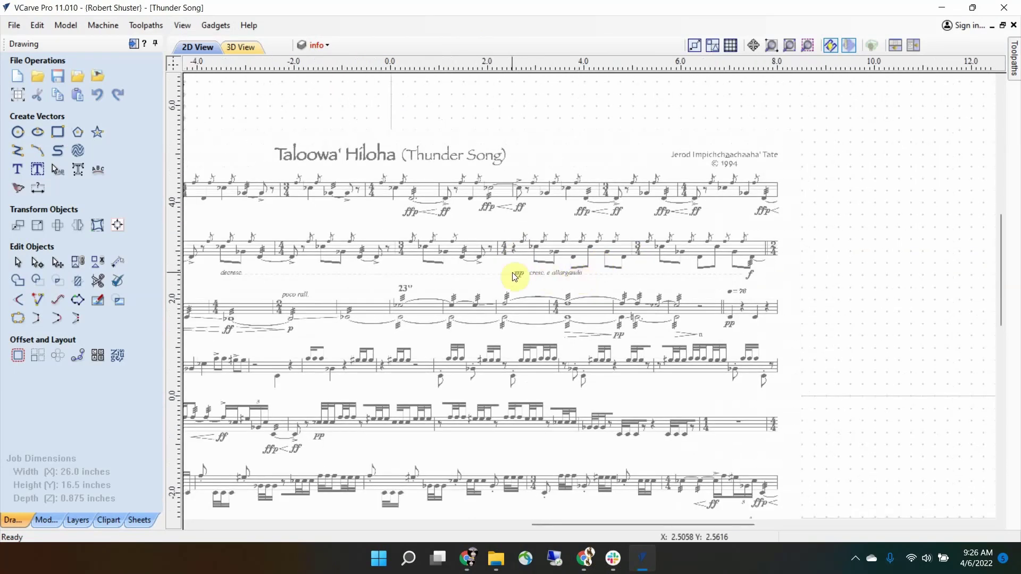
{"action": "scroll", "coordinate": [513, 275], "scroll_direction": "up", "scroll_amount": 3}
{"action": "scroll", "coordinate": [531, 209], "scroll_direction": "up", "scroll_amount": 5}
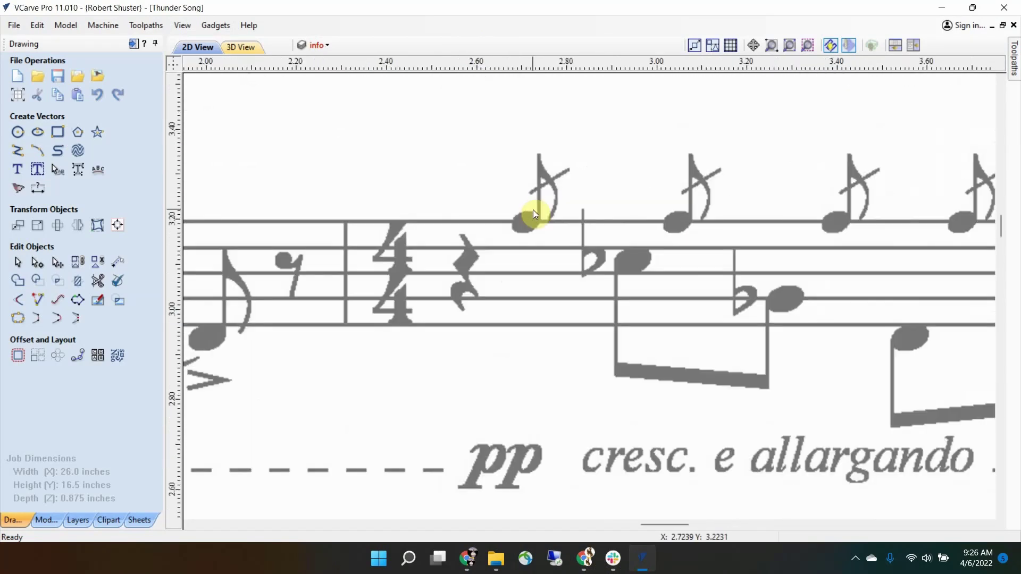
{"action": "scroll", "coordinate": [533, 209], "scroll_direction": "down", "scroll_amount": 4}
{"action": "scroll", "coordinate": [533, 210], "scroll_direction": "up", "scroll_amount": 6}
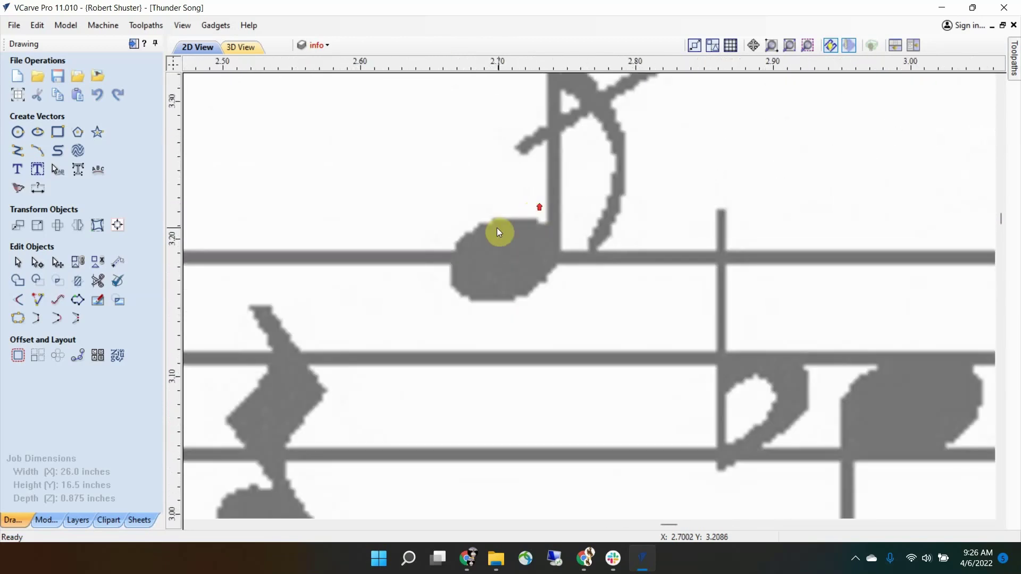
{"action": "scroll", "coordinate": [496, 228], "scroll_direction": "up", "scroll_amount": 1}
{"action": "scroll", "coordinate": [486, 222], "scroll_direction": "down", "scroll_amount": 2}
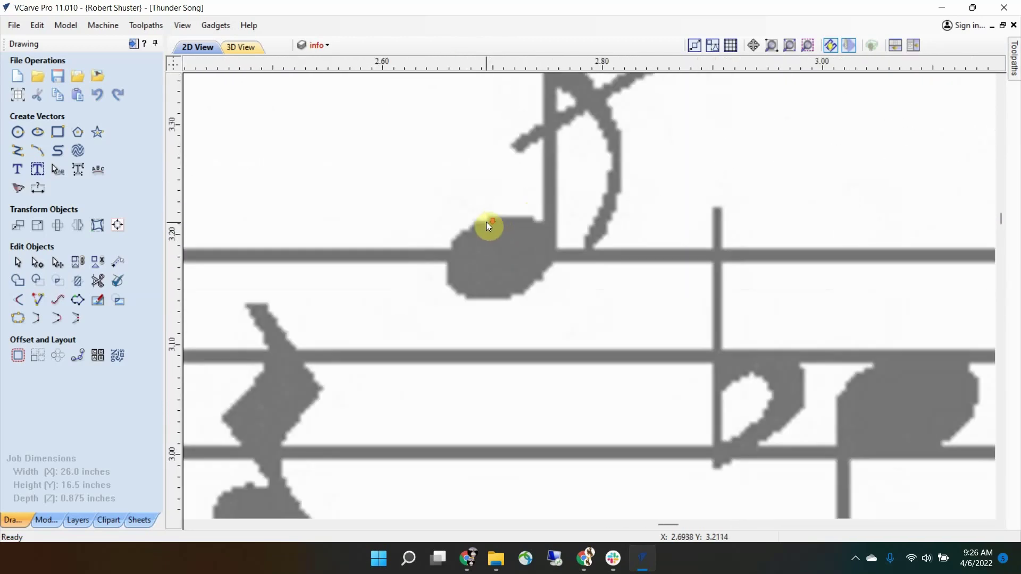
{"action": "scroll", "coordinate": [486, 222], "scroll_direction": "down", "scroll_amount": 4}
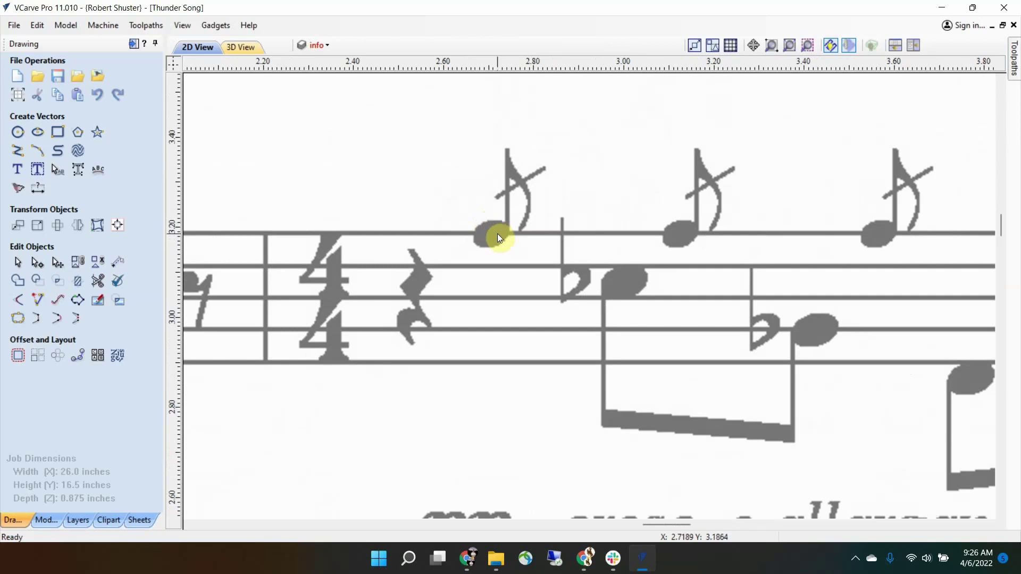
{"action": "scroll", "coordinate": [497, 234], "scroll_direction": "down", "scroll_amount": 5}
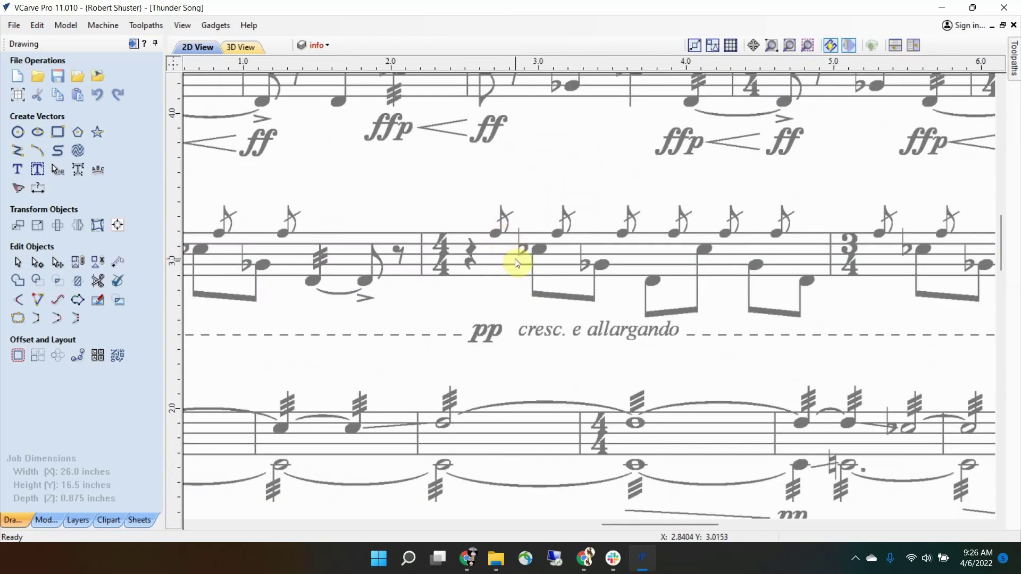
{"action": "scroll", "coordinate": [502, 238], "scroll_direction": "down", "scroll_amount": 4}
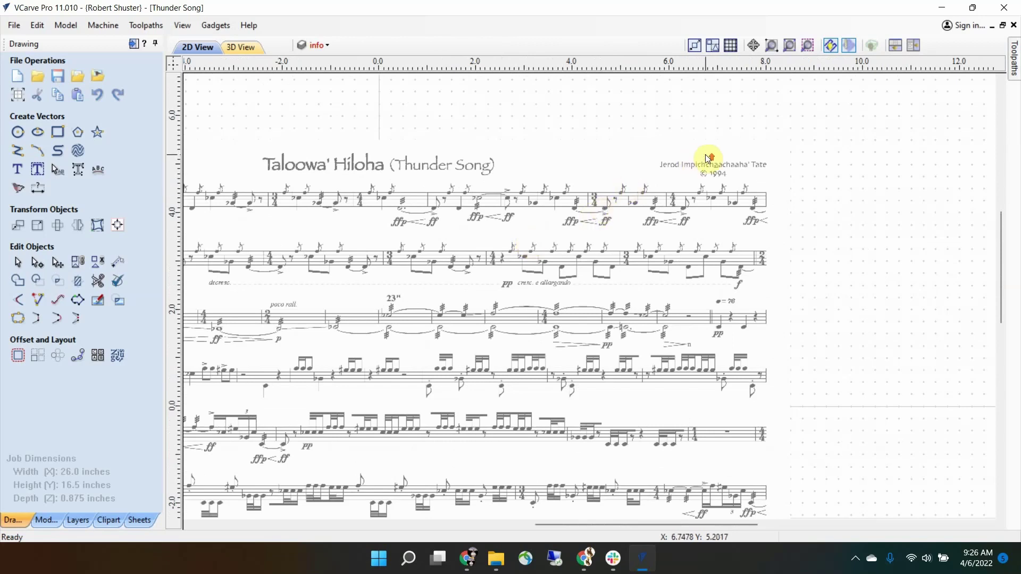
{"action": "scroll", "coordinate": [709, 159], "scroll_direction": "up", "scroll_amount": 8}
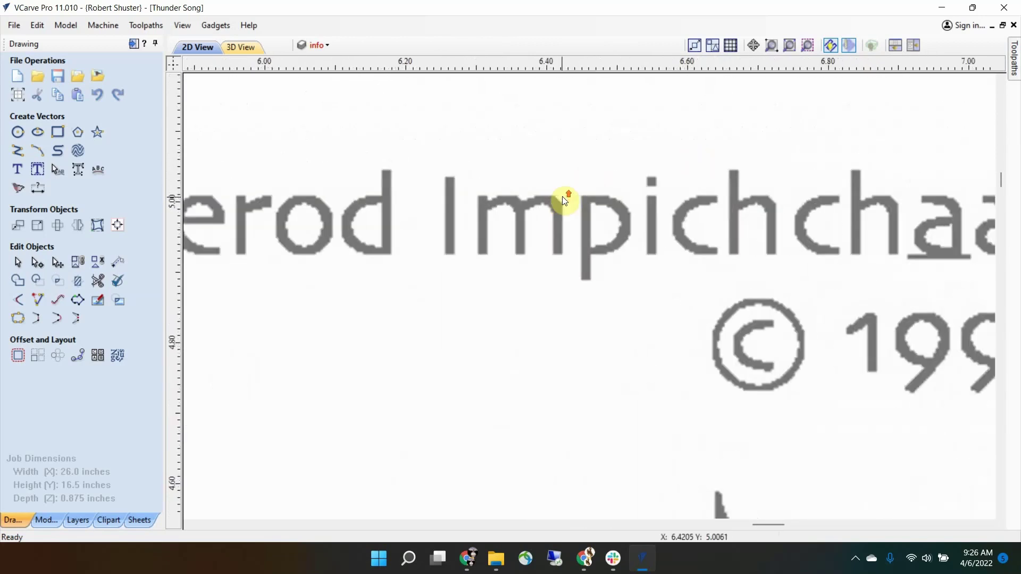
{"action": "scroll", "coordinate": [562, 197], "scroll_direction": "down", "scroll_amount": 4}
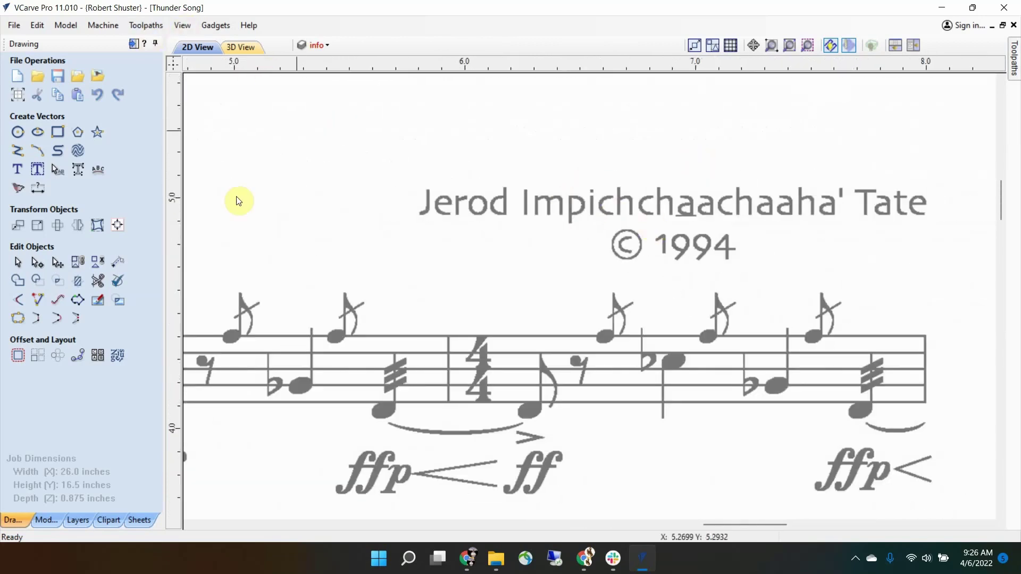
Select the sheet-music bitmap, toggle the Bitmap Layer to check it, and start Trace Bitmap.
{"action": "left_click", "coordinate": [376, 130]}
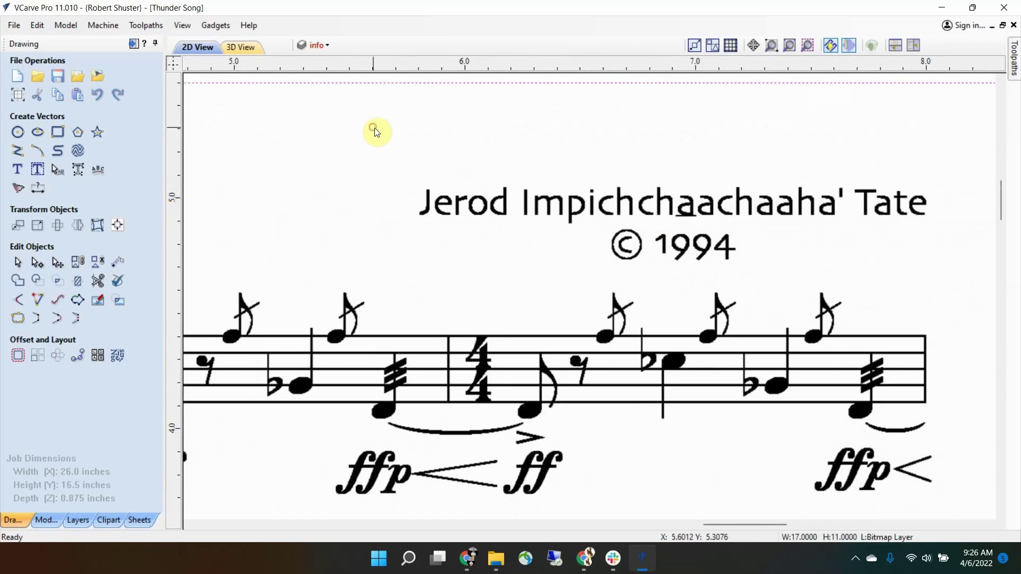
{"action": "left_click", "coordinate": [329, 46]}
{"action": "left_click", "coordinate": [319, 67]}
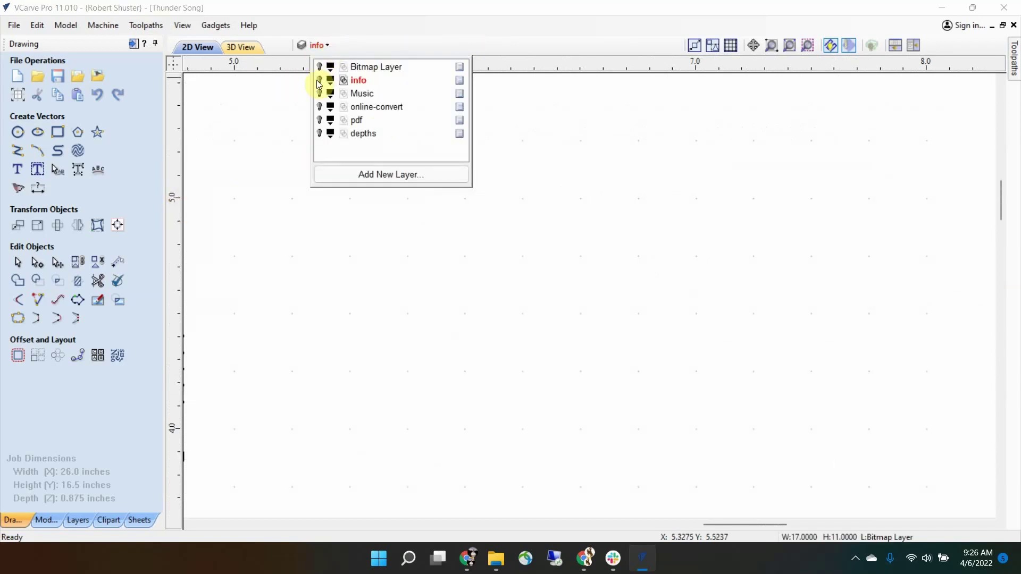
{"action": "left_click", "coordinate": [319, 68]}
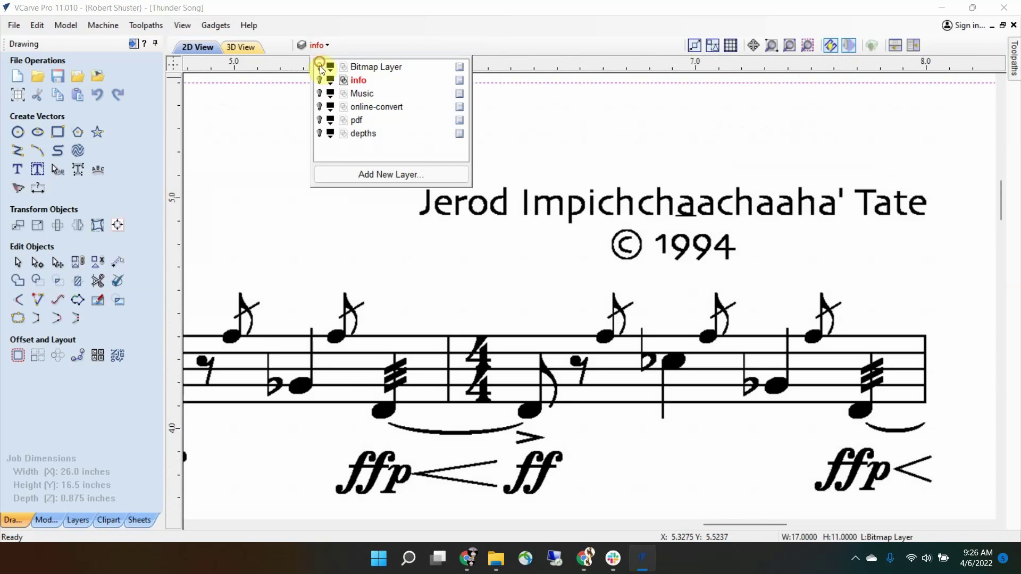
{"action": "left_click", "coordinate": [512, 198]}
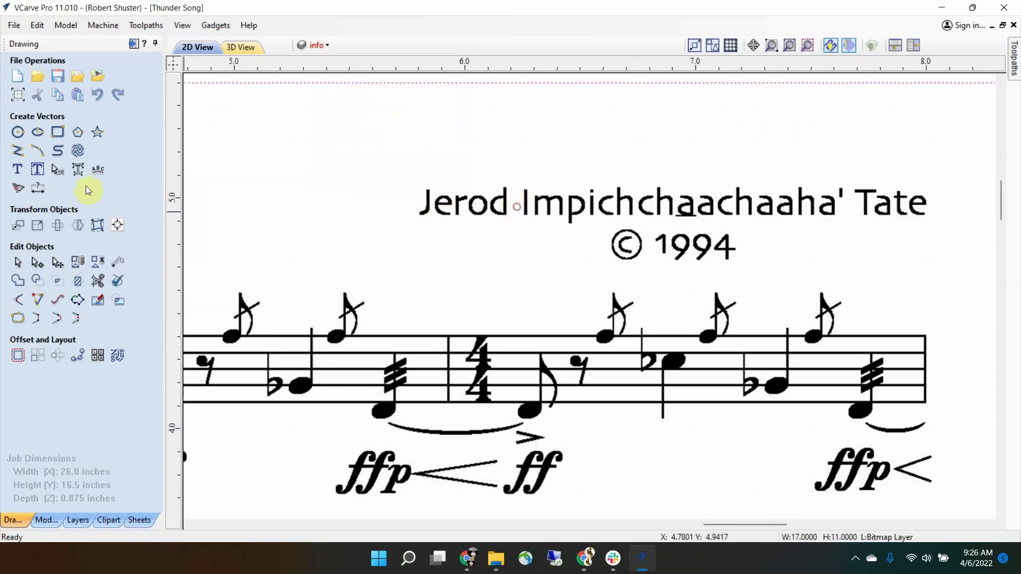
{"action": "left_click", "coordinate": [17, 188]}
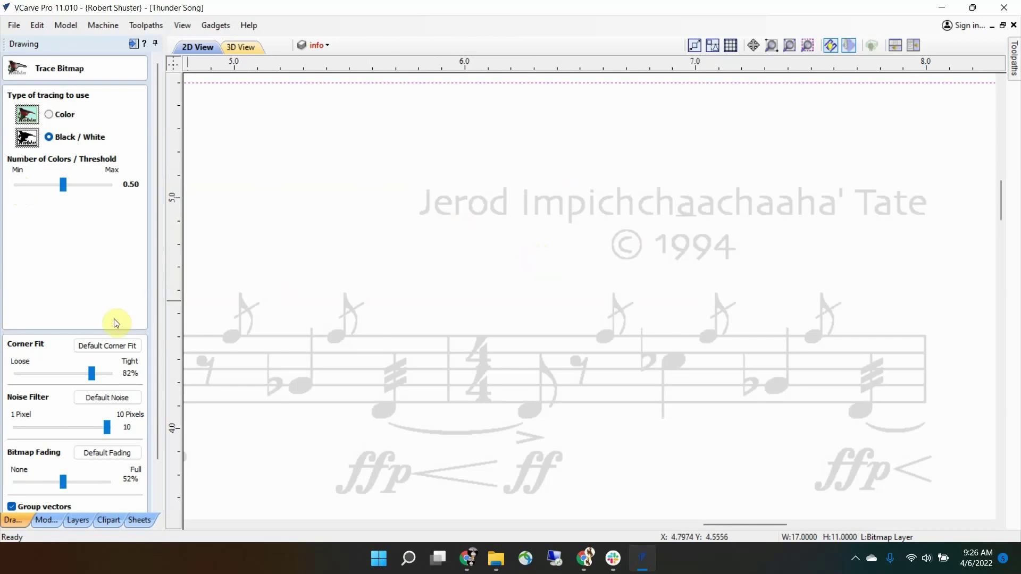
Reset fading, noise filter (2) and corner fit (82%) to defaults and preview the trace.
{"action": "scroll", "coordinate": [115, 354], "scroll_direction": "down", "scroll_amount": 2}
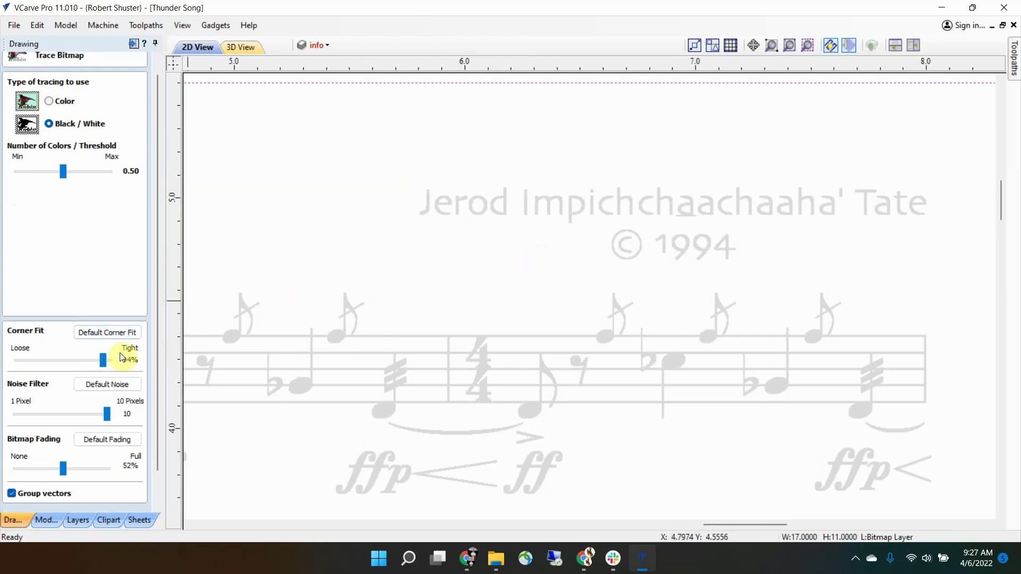
{"action": "scroll", "coordinate": [121, 358], "scroll_direction": "up", "scroll_amount": 2}
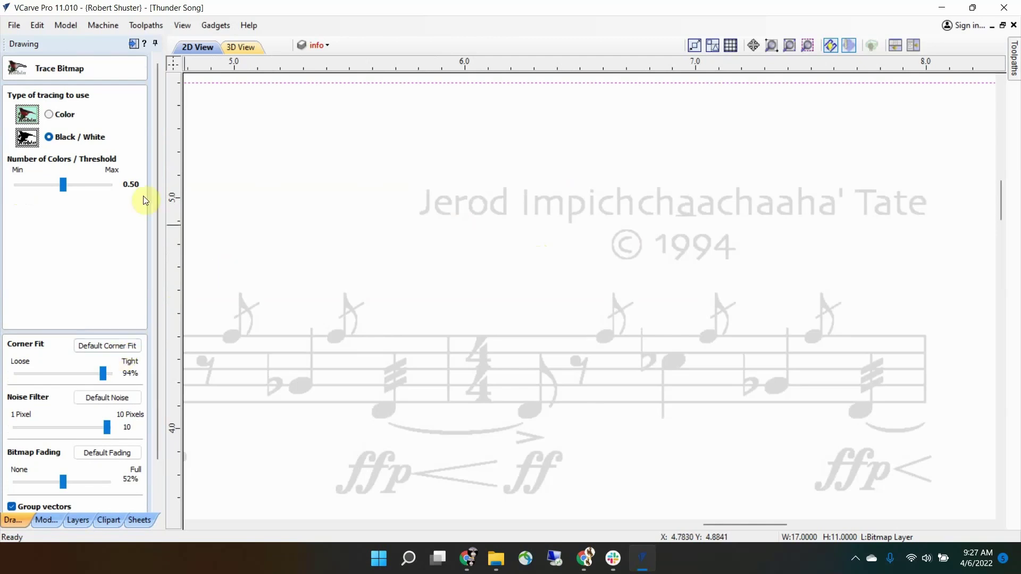
{"action": "scroll", "coordinate": [110, 231], "scroll_direction": "down", "scroll_amount": 2}
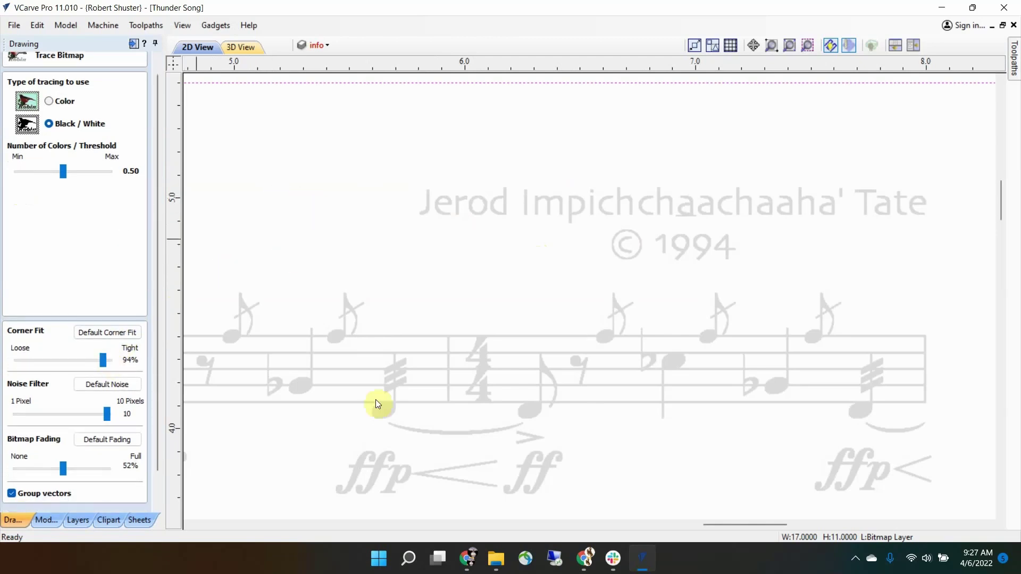
{"action": "scroll", "coordinate": [85, 468], "scroll_direction": "down", "scroll_amount": 1}
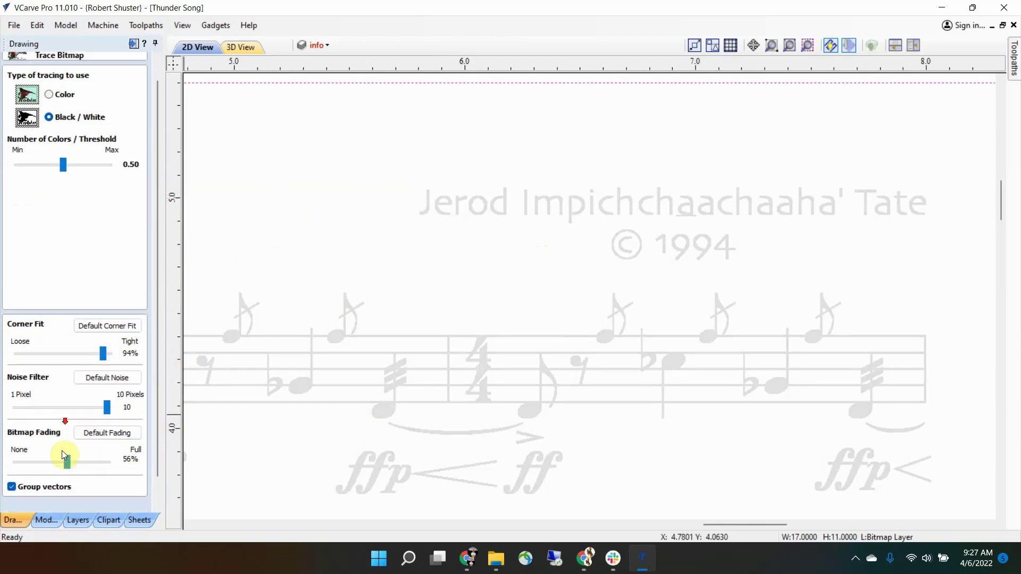
{"action": "left_click", "coordinate": [96, 432]}
{"action": "left_click", "coordinate": [123, 379]}
{"action": "left_click", "coordinate": [117, 327]}
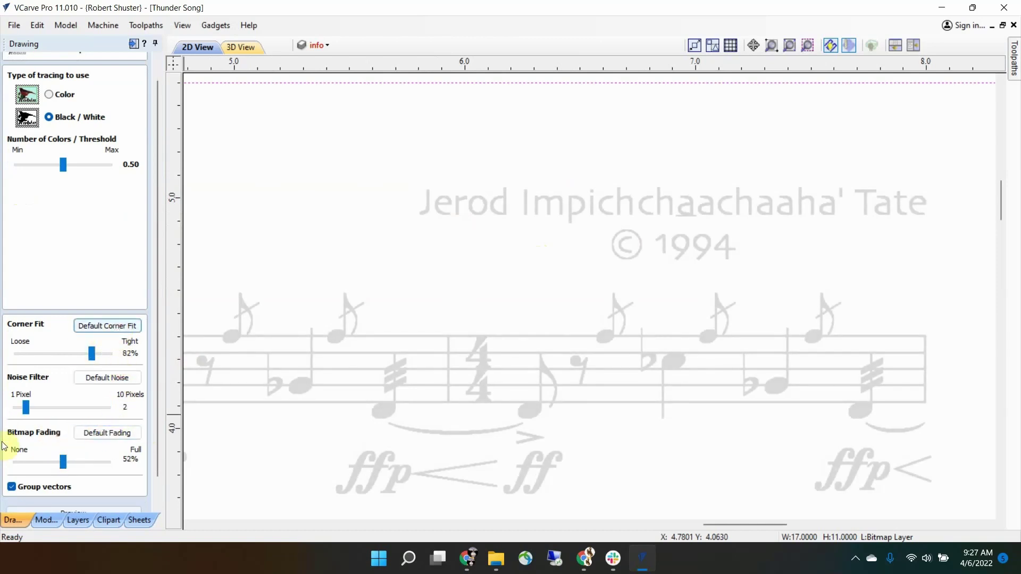
{"action": "scroll", "coordinate": [80, 489], "scroll_direction": "down", "scroll_amount": 2}
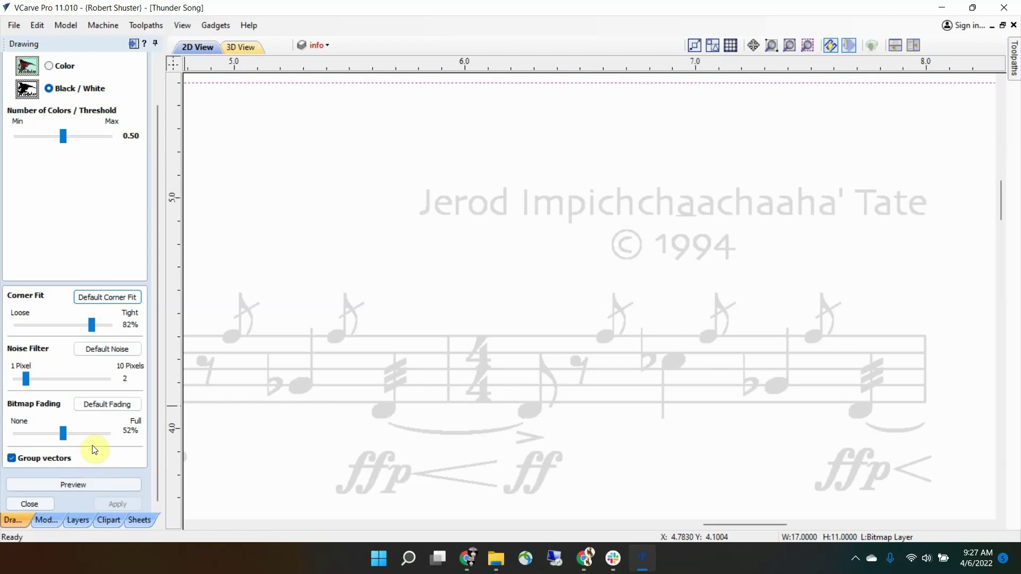
{"action": "left_click", "coordinate": [79, 486]}
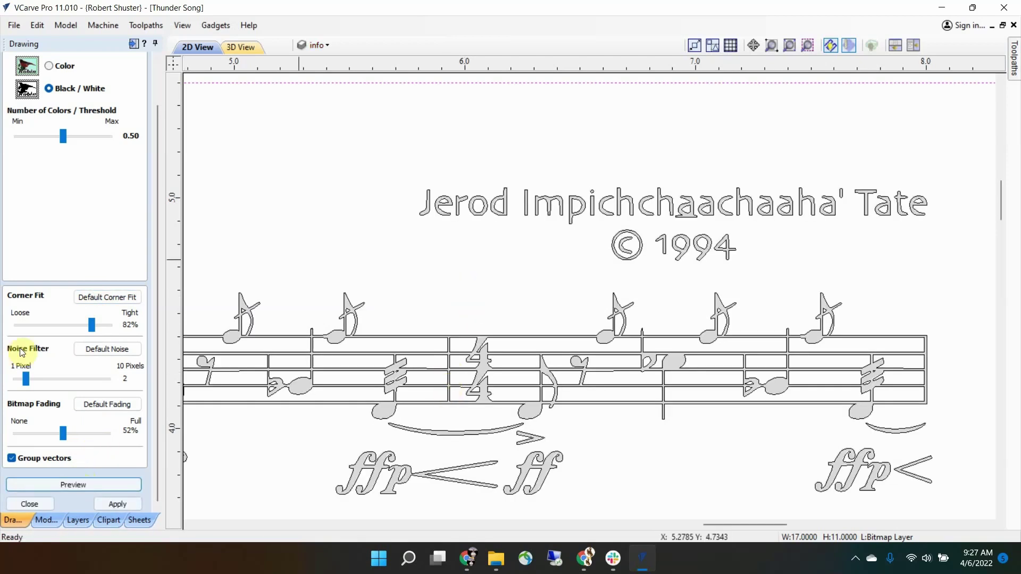
Finish the bitmap trace and switch off the Bitmap Layer so only vector outlines show.
{"action": "left_click", "coordinate": [31, 503]}
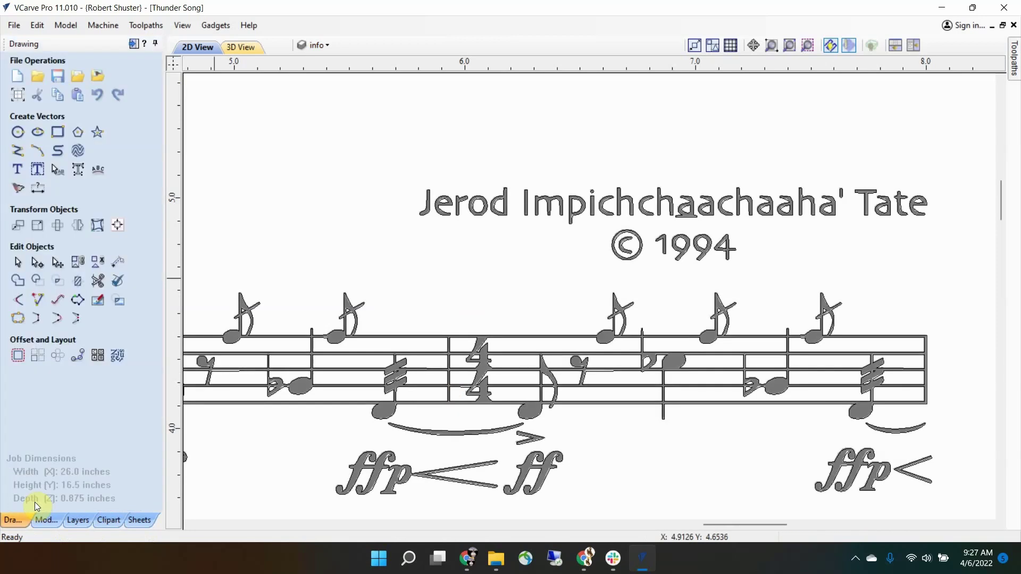
{"action": "left_click", "coordinate": [321, 47]}
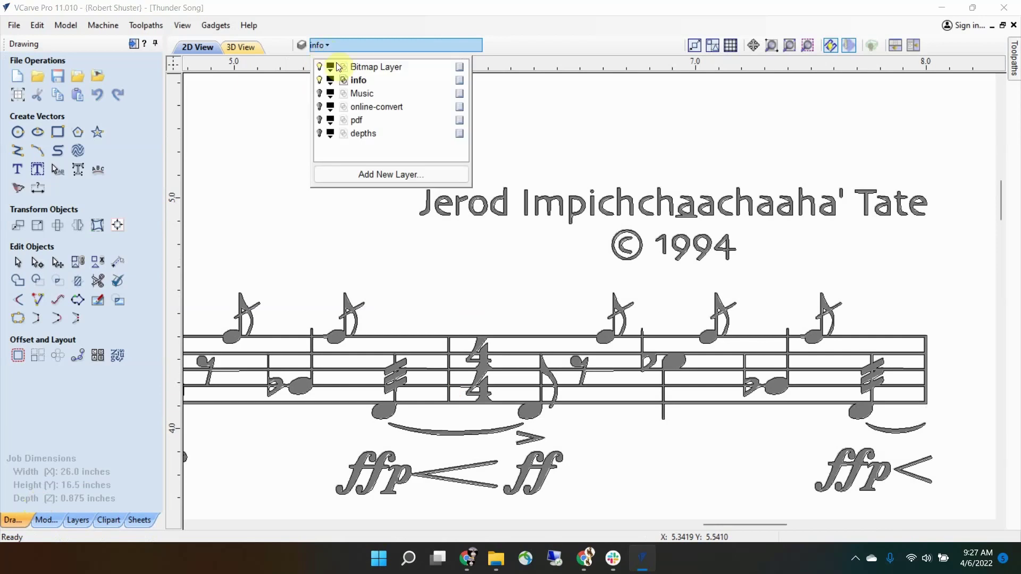
{"action": "left_click", "coordinate": [320, 67]}
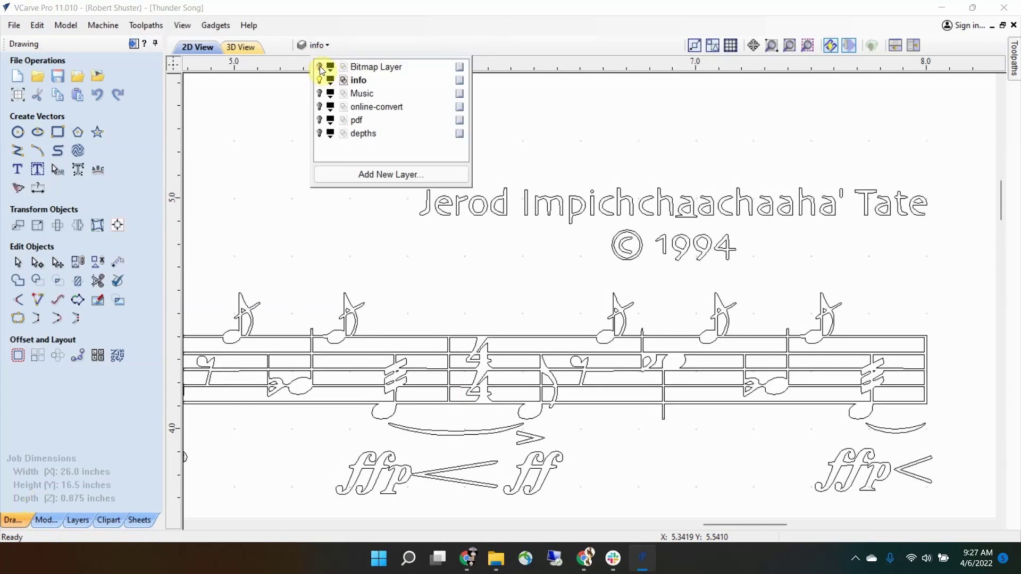
{"action": "left_click", "coordinate": [548, 242]}
Zoom and pan across the traced composer credit, © 1994 line and staves to inspect them.
{"action": "scroll", "coordinate": [648, 195], "scroll_direction": "up", "scroll_amount": 2}
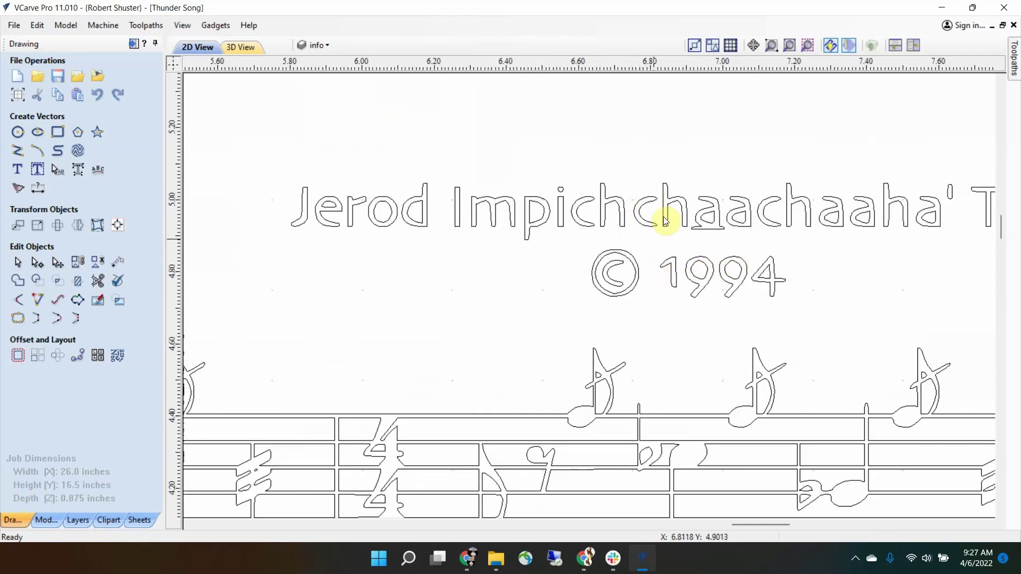
{"action": "scroll", "coordinate": [662, 216], "scroll_direction": "up", "scroll_amount": 5}
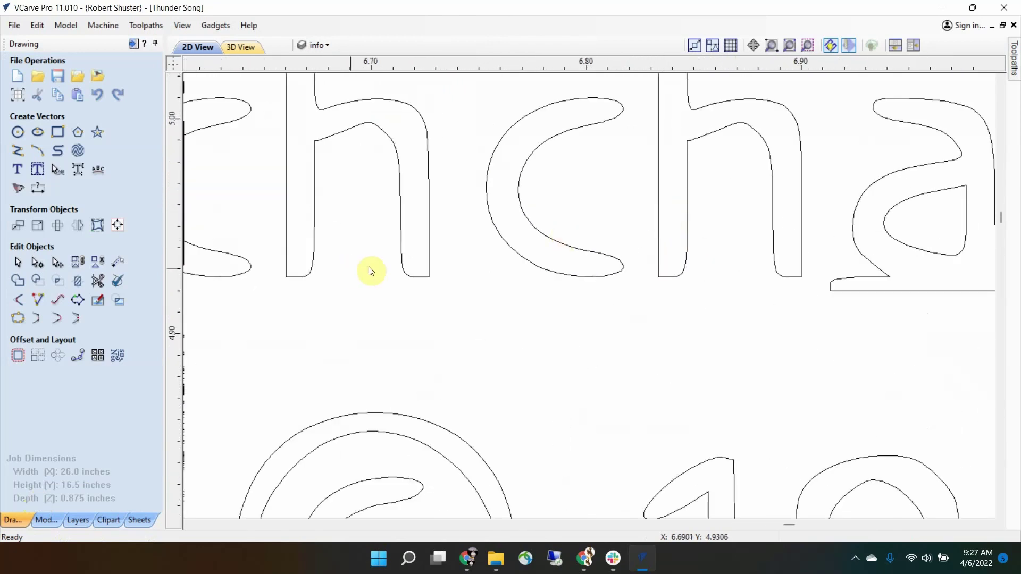
{"action": "middle_click_drag", "start_coordinate": [369, 269], "coordinate": [634, 338]}
{"action": "scroll", "coordinate": [509, 269], "scroll_direction": "down", "scroll_amount": 1}
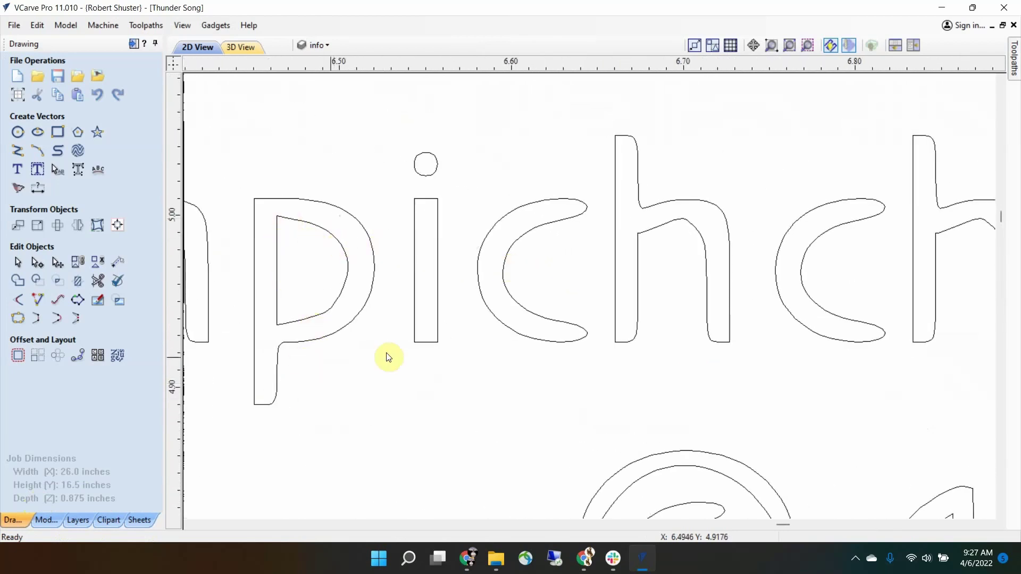
{"action": "scroll", "coordinate": [418, 354], "scroll_direction": "down", "scroll_amount": 1}
{"action": "scroll", "coordinate": [420, 355], "scroll_direction": "down", "scroll_amount": 5}
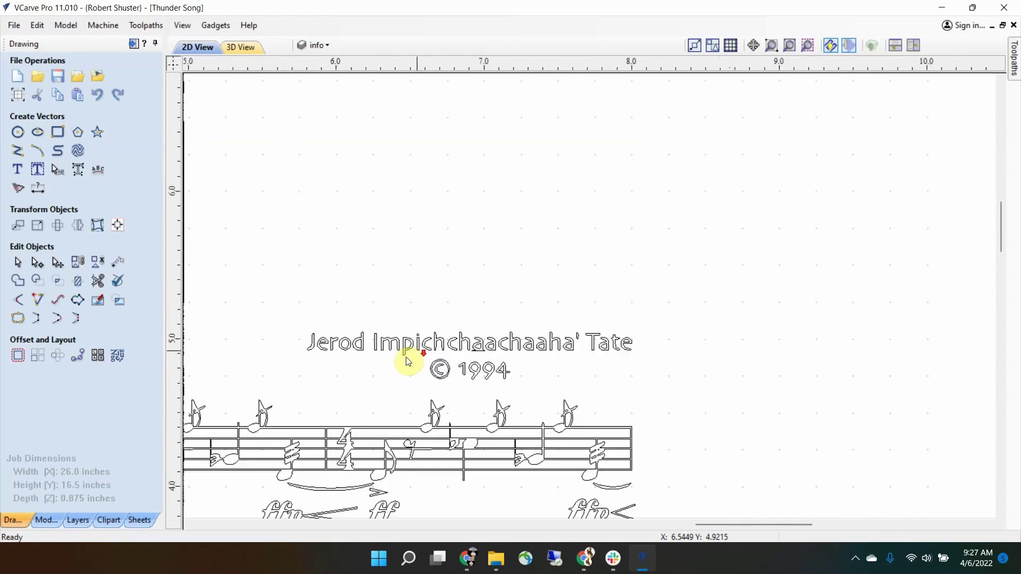
{"action": "middle_click_drag", "start_coordinate": [392, 364], "coordinate": [489, 222]}
{"action": "scroll", "coordinate": [489, 223], "scroll_direction": "down", "scroll_amount": 2}
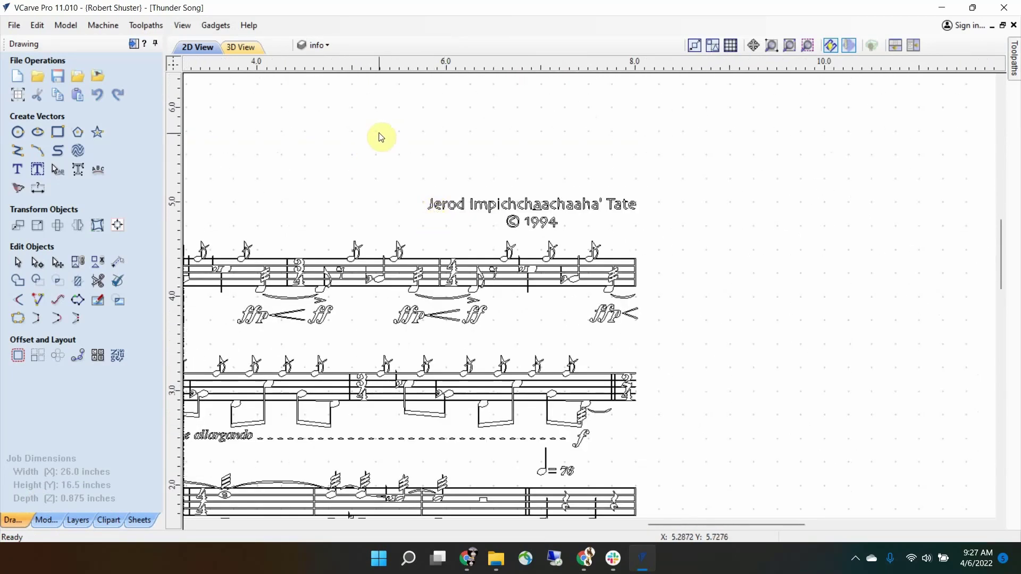
{"action": "scroll", "coordinate": [457, 178], "scroll_direction": "up", "scroll_amount": 2}
{"action": "scroll", "coordinate": [460, 181], "scroll_direction": "up", "scroll_amount": 1}
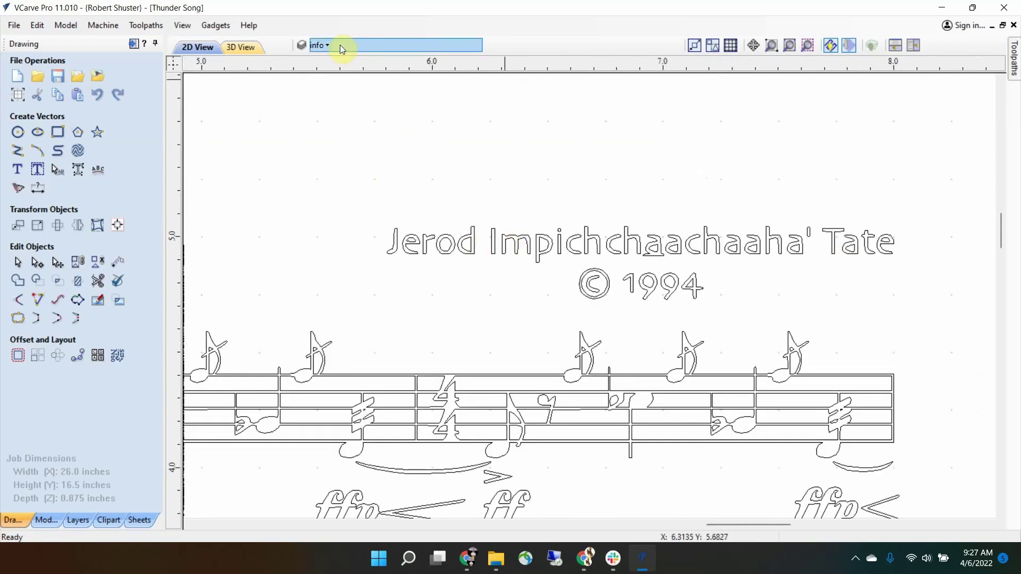
Hide the pdf layer's notation and title, zooming in to compare what remains.
{"action": "left_click", "coordinate": [325, 44]}
{"action": "left_click", "coordinate": [320, 117]}
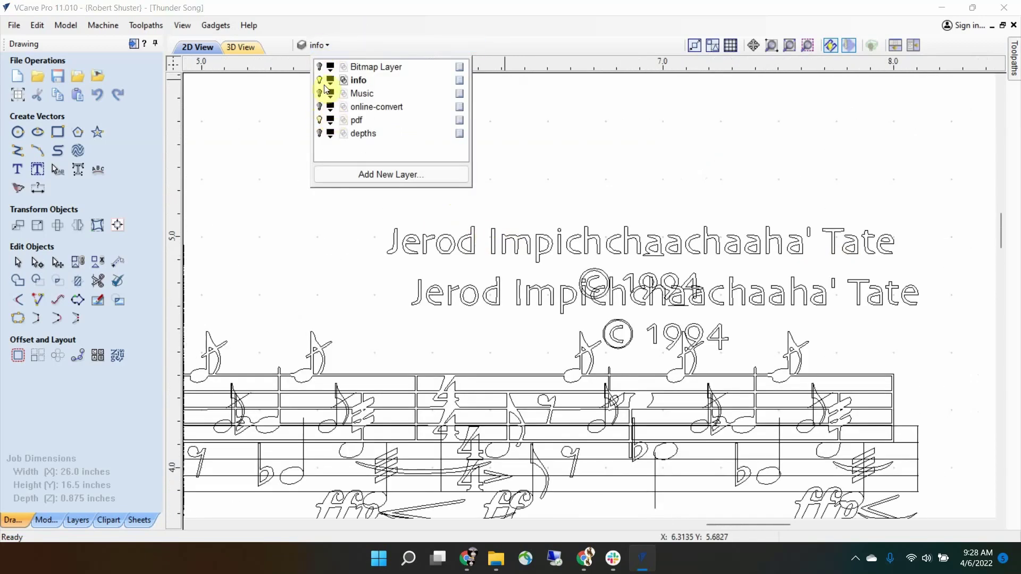
{"action": "scroll", "coordinate": [530, 303], "scroll_direction": "up", "scroll_amount": 3}
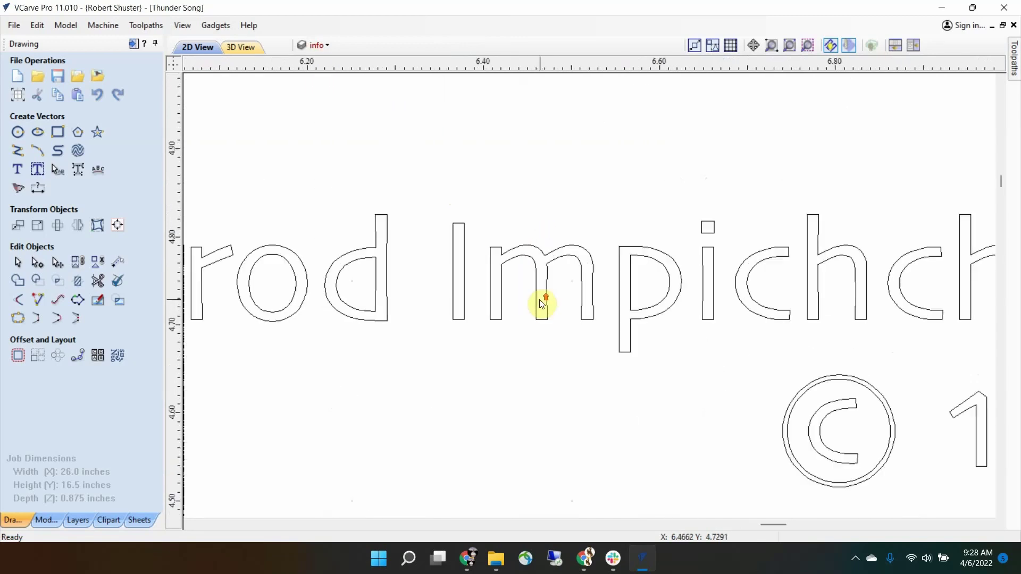
{"action": "scroll", "coordinate": [554, 291], "scroll_direction": "down", "scroll_amount": 2}
{"action": "scroll", "coordinate": [554, 289], "scroll_direction": "down", "scroll_amount": 1}
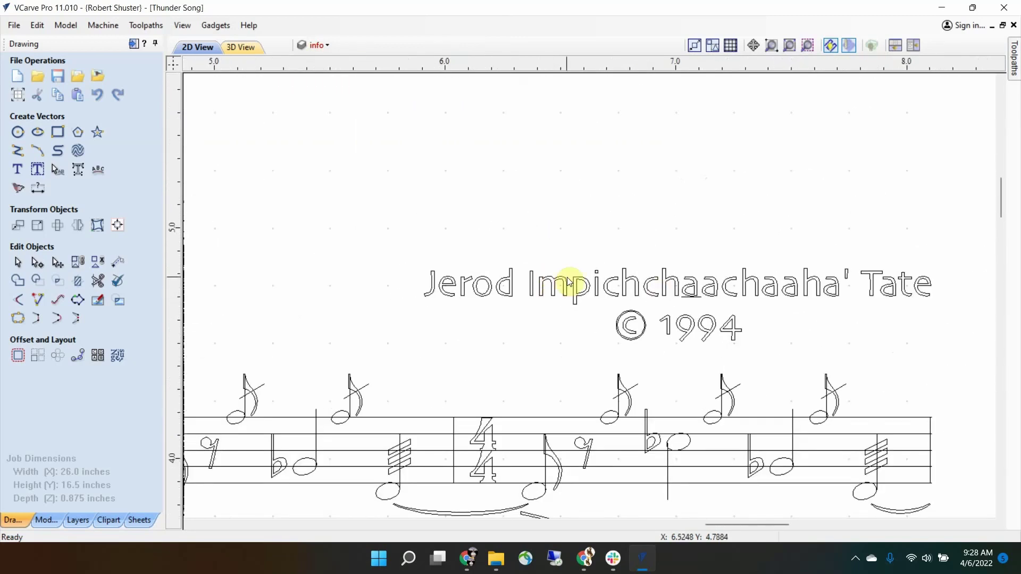
Toggle the Music layer's notation off and back on to compare it.
{"action": "left_click", "coordinate": [317, 45]}
{"action": "left_click", "coordinate": [329, 108]}
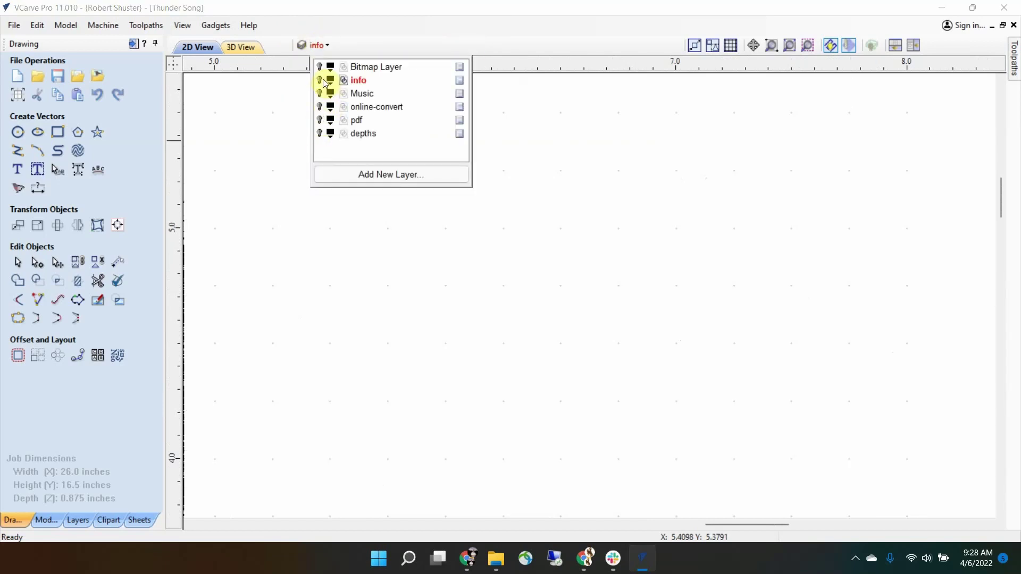
{"action": "left_click", "coordinate": [320, 93]}
{"action": "scroll", "coordinate": [612, 213], "scroll_direction": "down", "scroll_amount": 3}
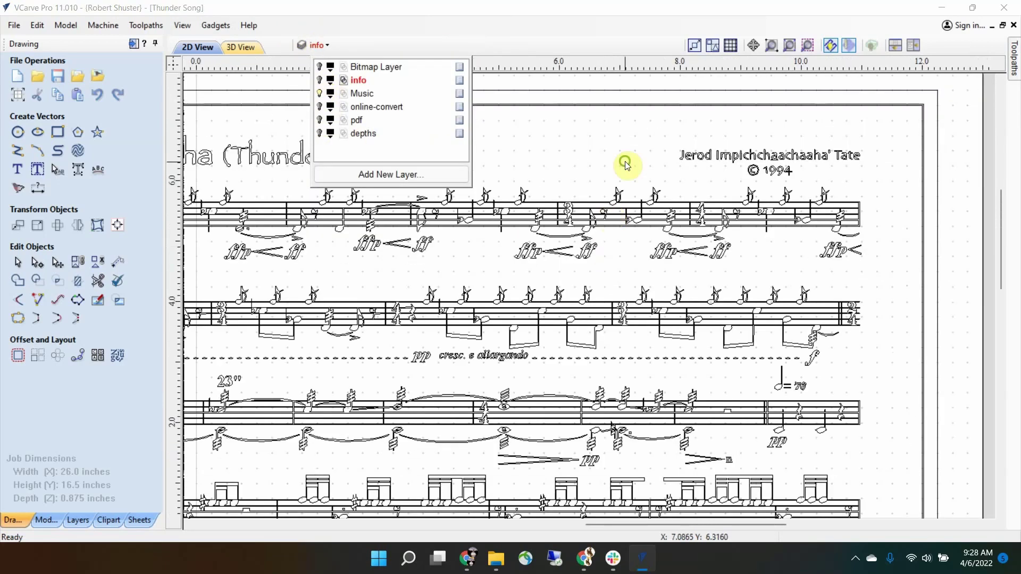
{"action": "scroll", "coordinate": [694, 258], "scroll_direction": "up", "scroll_amount": 5}
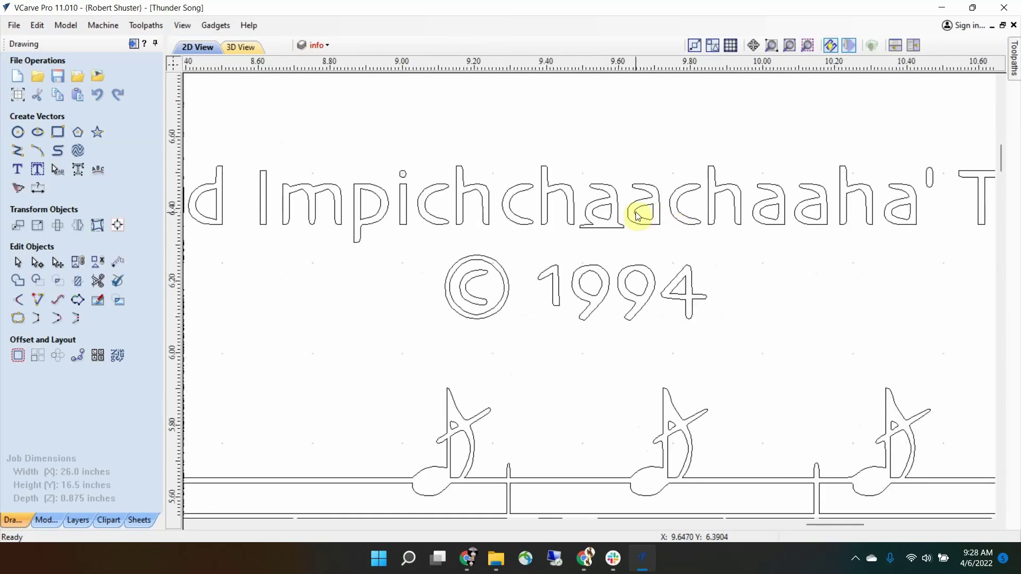
Zoom out and reframe the view on the whole page with title and eight staves.
{"action": "scroll", "coordinate": [743, 201], "scroll_direction": "down", "scroll_amount": 2}
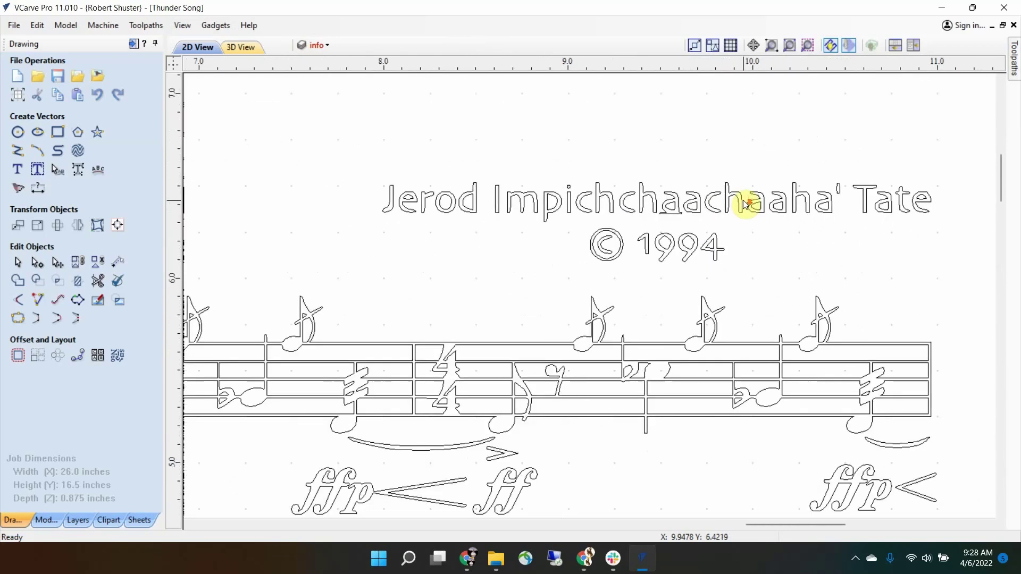
{"action": "scroll", "coordinate": [746, 203], "scroll_direction": "down", "scroll_amount": 1}
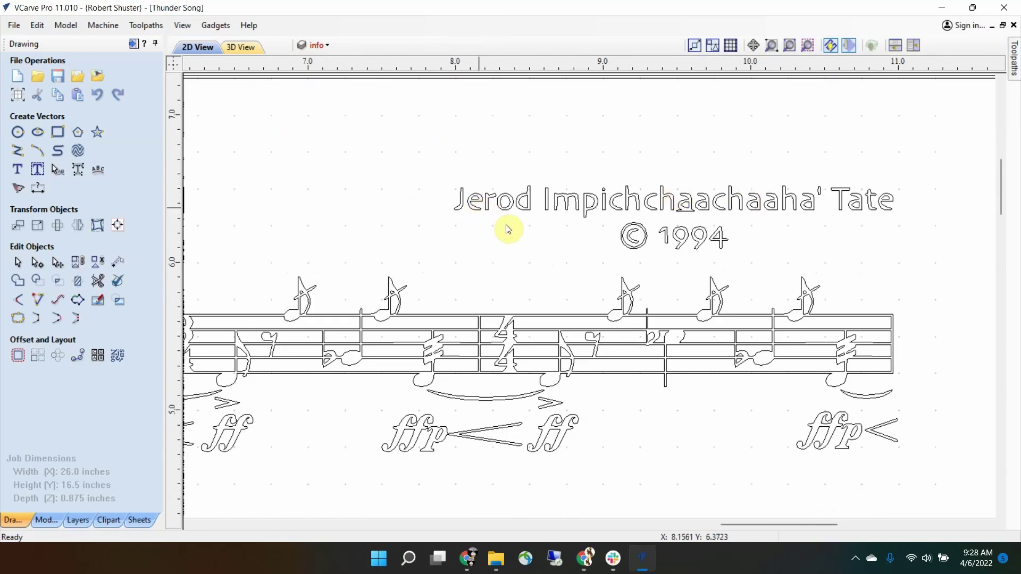
{"action": "scroll", "coordinate": [510, 229], "scroll_direction": "down", "scroll_amount": 1}
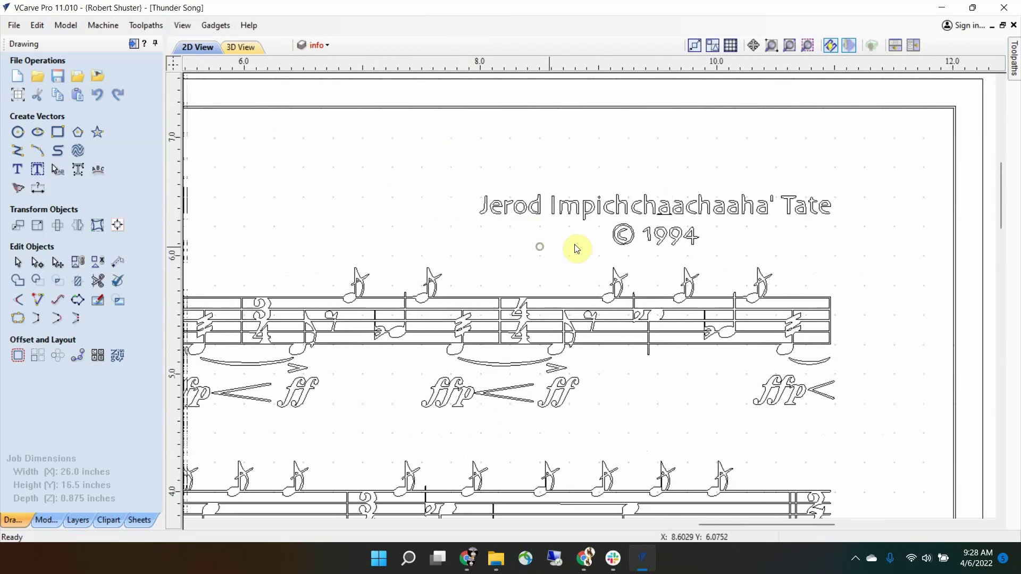
{"action": "middle_click_drag", "start_coordinate": [577, 249], "coordinate": [441, 313]}
{"action": "scroll", "coordinate": [442, 313], "scroll_direction": "down", "scroll_amount": 3}
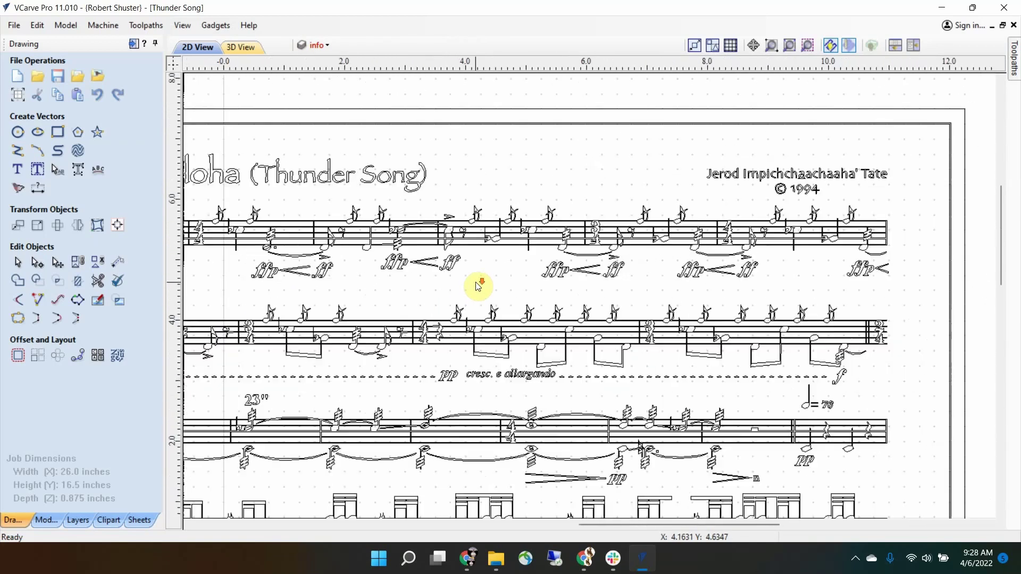
{"action": "scroll", "coordinate": [477, 286], "scroll_direction": "down", "scroll_amount": 2}
{"action": "mouse_move", "coordinate": [417, 303]}
{"action": "middle_mouse_down"}
{"action": "mouse_move", "coordinate": [579, 230]}
{"action": "mouse_move", "coordinate": [608, 205]}
{"action": "middle_mouse_up"}
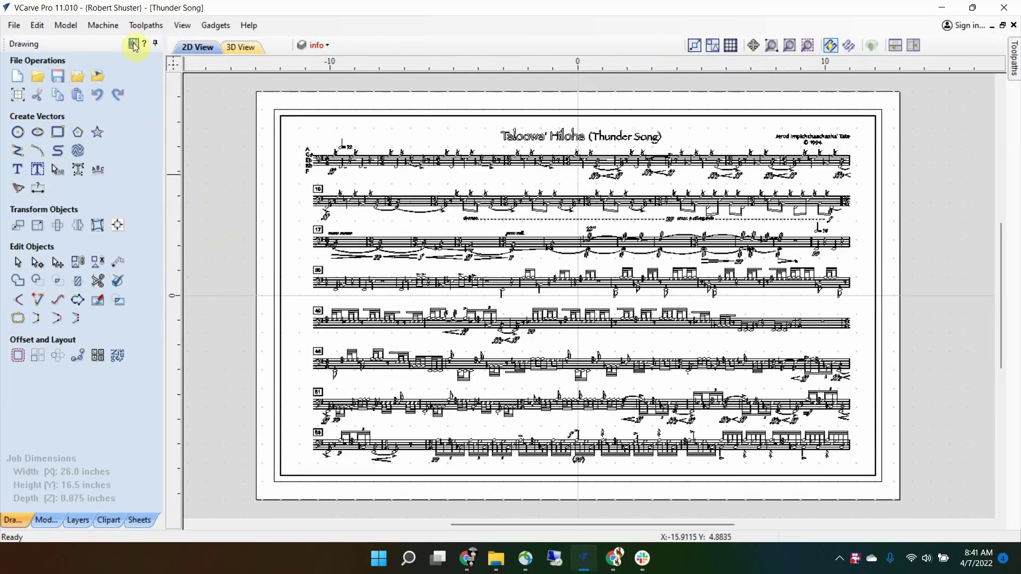
Briefly preview the skim .50em toolpath, then show only the V45 toolpath over the notation.
{"action": "left_click", "coordinate": [133, 44]}
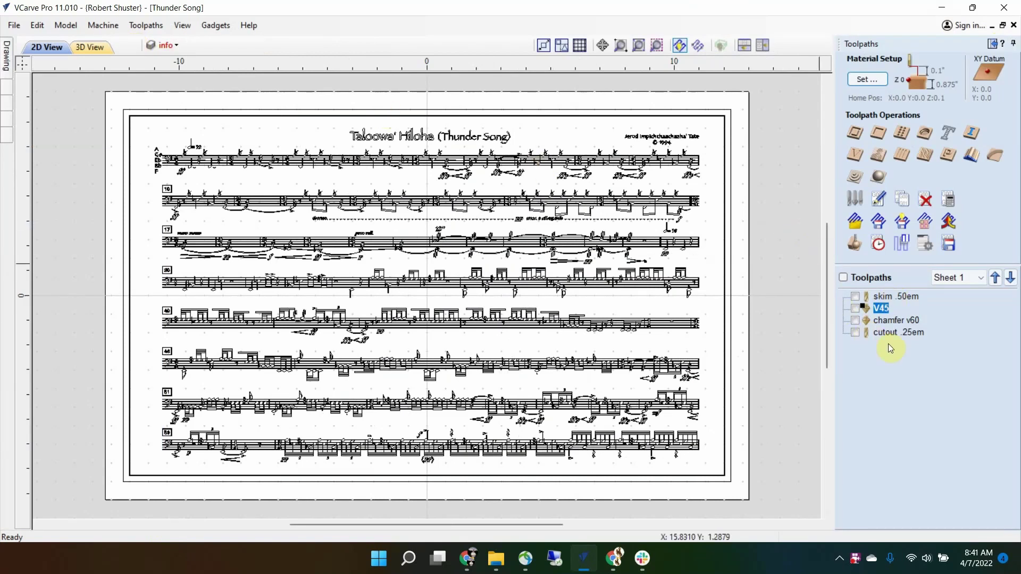
{"action": "left_click", "coordinate": [855, 296]}
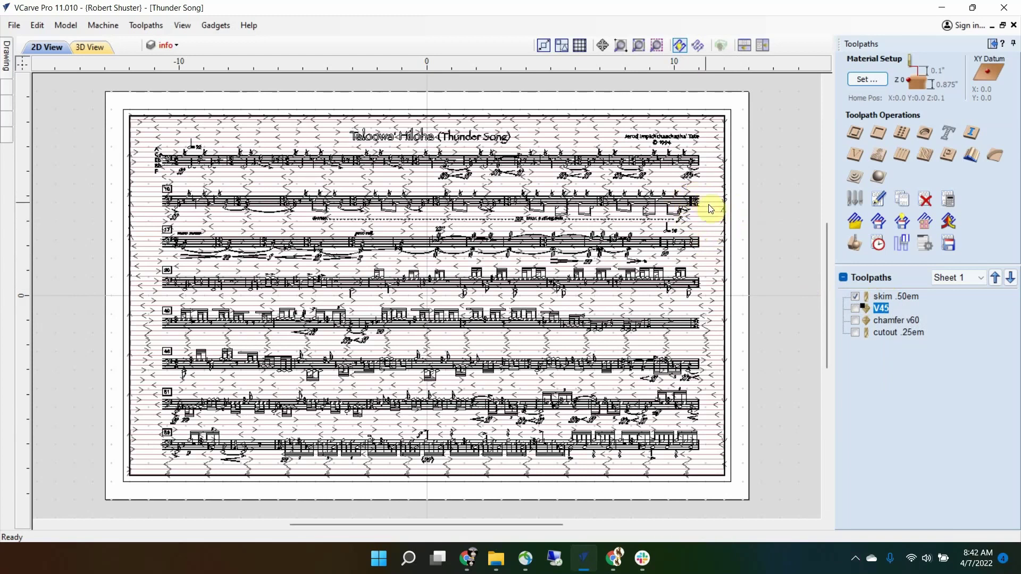
{"action": "left_click", "coordinate": [854, 296]}
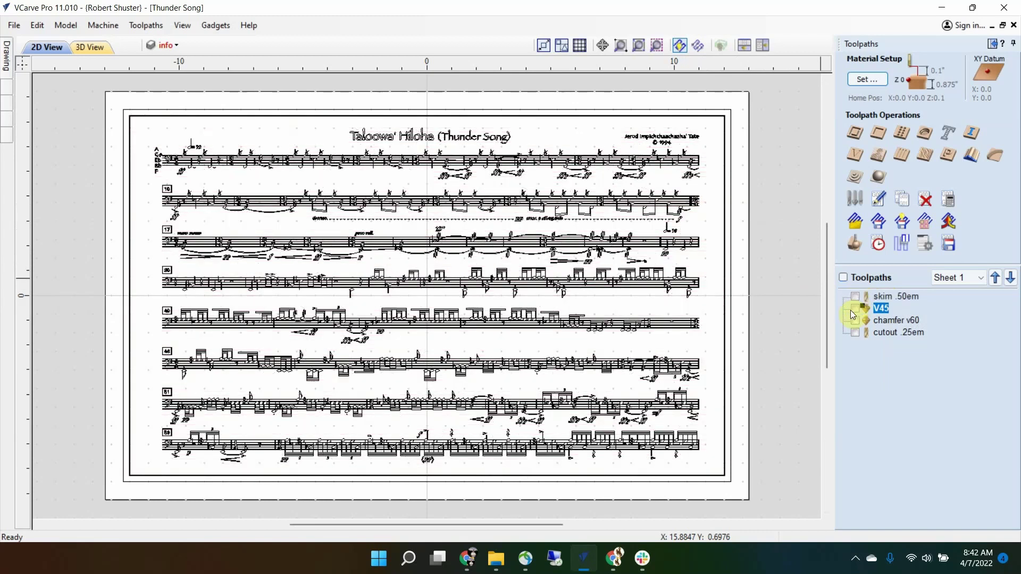
{"action": "left_click", "coordinate": [855, 308]}
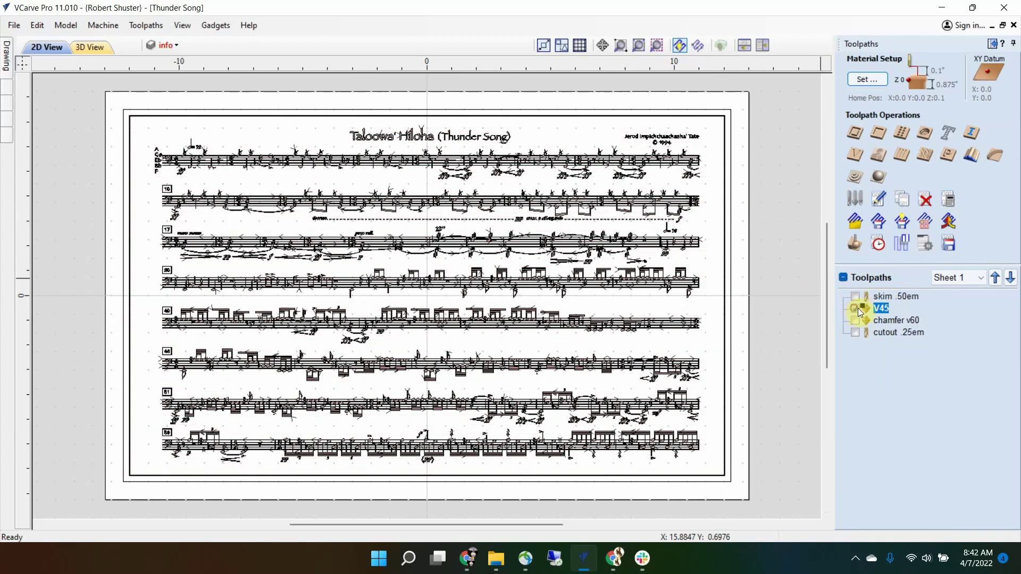
Recalculate the V45 V-carve toolpath with a 0.0 start depth and view it carved into wood.
{"action": "double_click", "coordinate": [885, 311]}
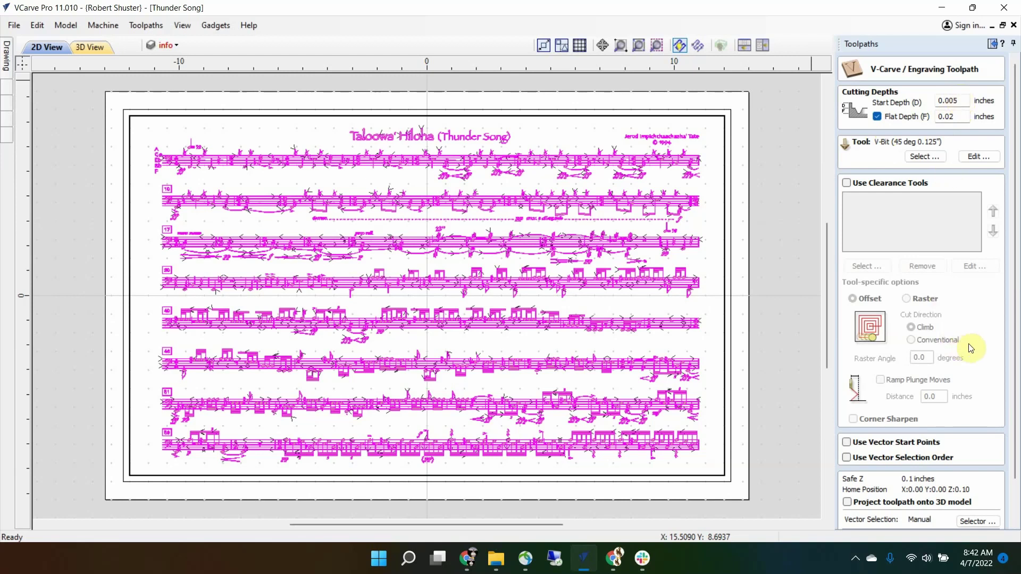
{"action": "scroll", "coordinate": [973, 344], "scroll_direction": "down", "scroll_amount": 2}
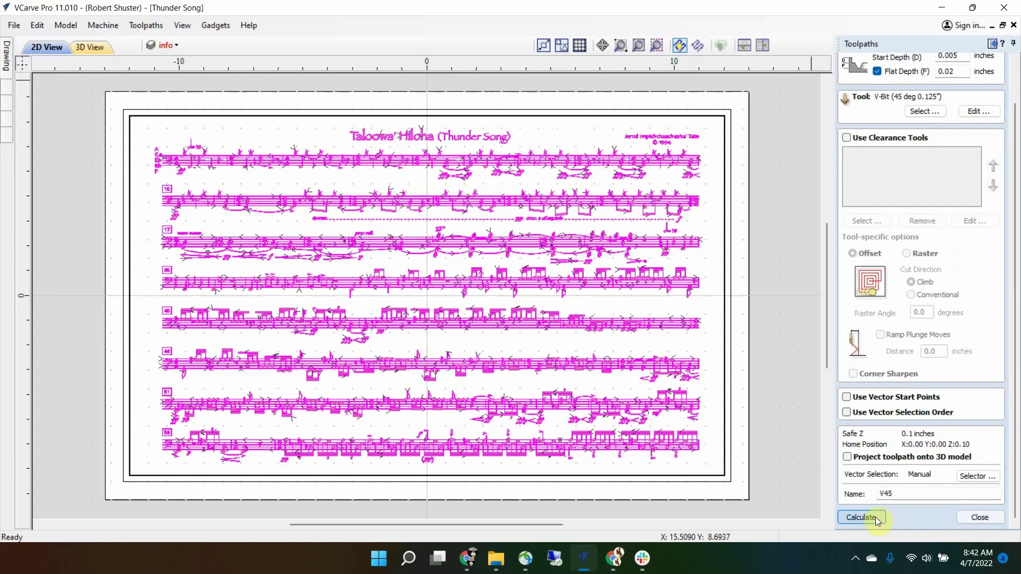
{"action": "scroll", "coordinate": [957, 244], "scroll_direction": "up", "scroll_amount": 1}
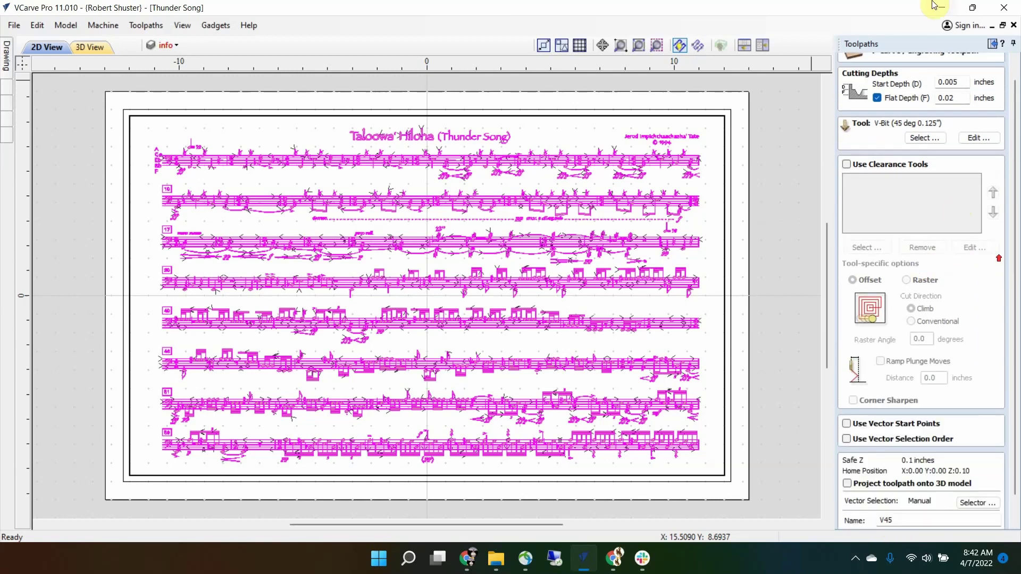
{"action": "left_click", "coordinate": [955, 84]}
{"action": "scroll", "coordinate": [906, 441], "scroll_direction": "down", "scroll_amount": 1}
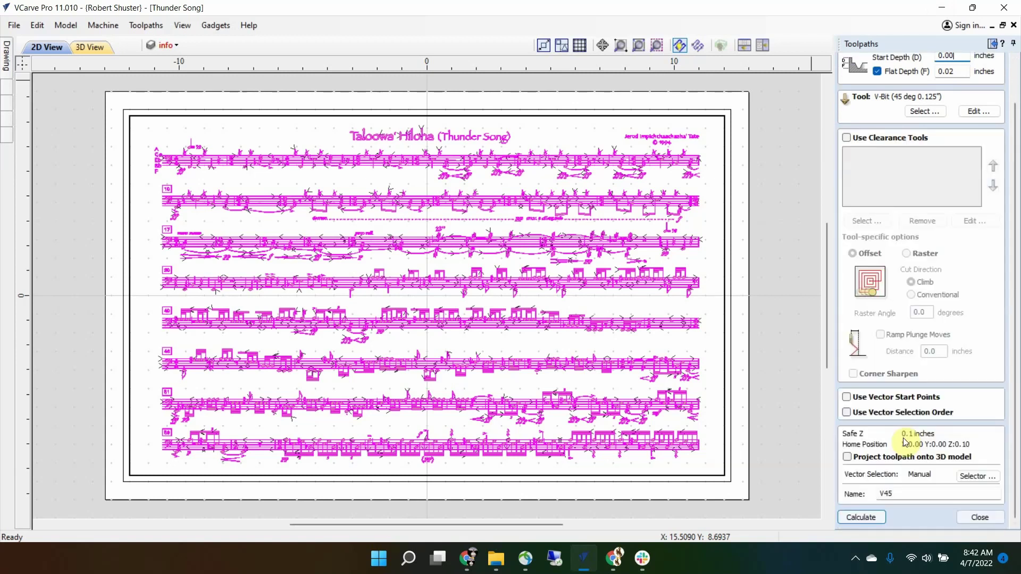
{"action": "left_click", "coordinate": [861, 517]}
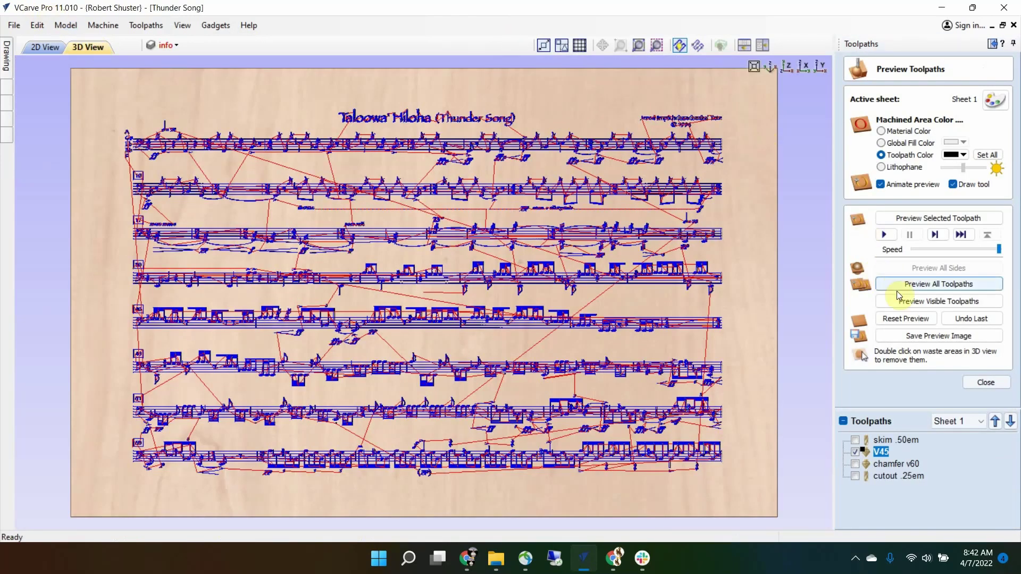
Reset the preview, simulate the V45 carving on the wood, and zoom into the carved notes.
{"action": "left_click", "coordinate": [901, 319]}
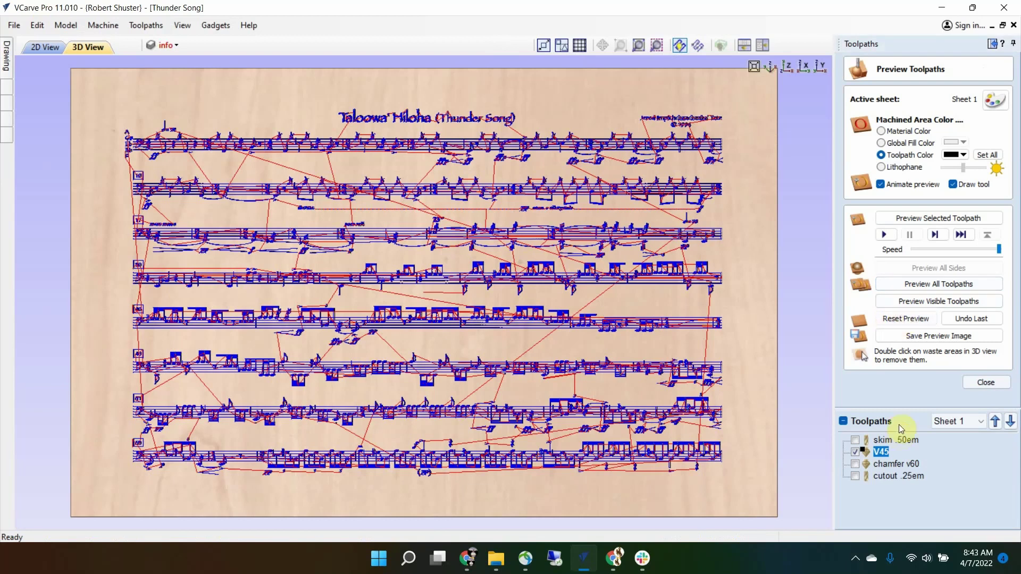
{"action": "left_click", "coordinate": [907, 301]}
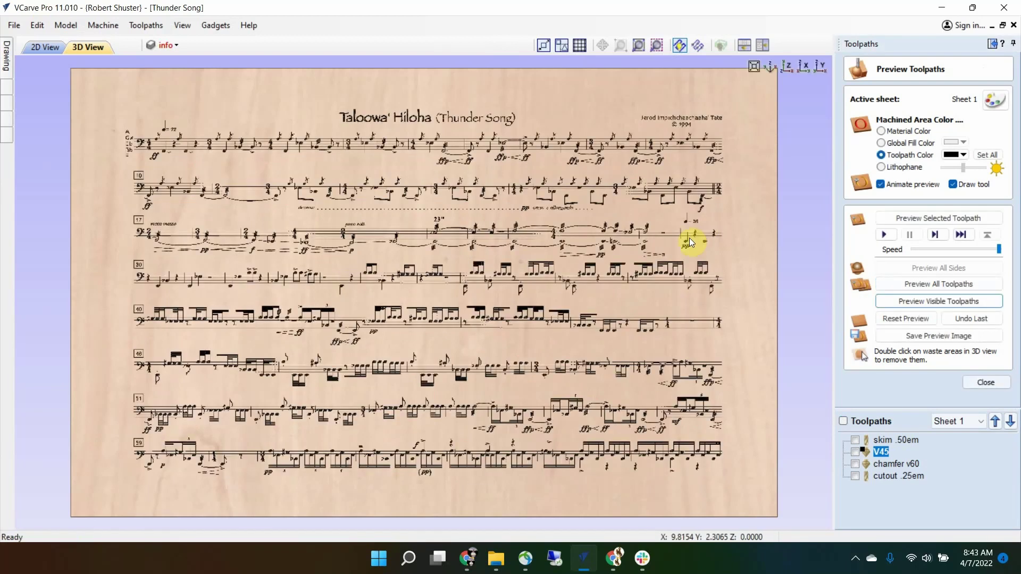
{"action": "scroll", "coordinate": [688, 274], "scroll_direction": "up", "scroll_amount": 5}
{"action": "scroll", "coordinate": [687, 270], "scroll_direction": "up", "scroll_amount": 4}
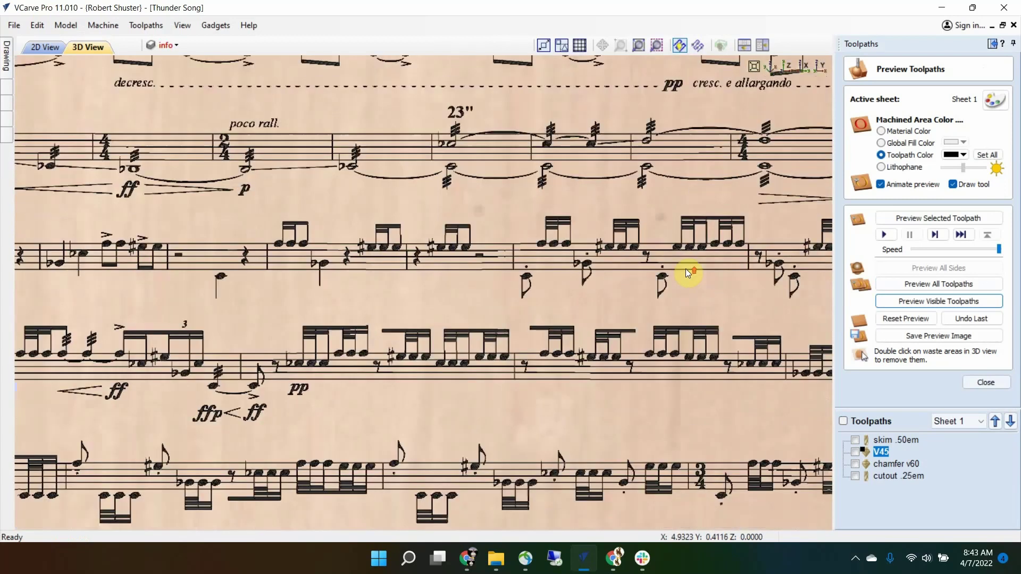
{"action": "scroll", "coordinate": [608, 271], "scroll_direction": "up", "scroll_amount": 3}
{"action": "scroll", "coordinate": [423, 240], "scroll_direction": "up", "scroll_amount": 2}
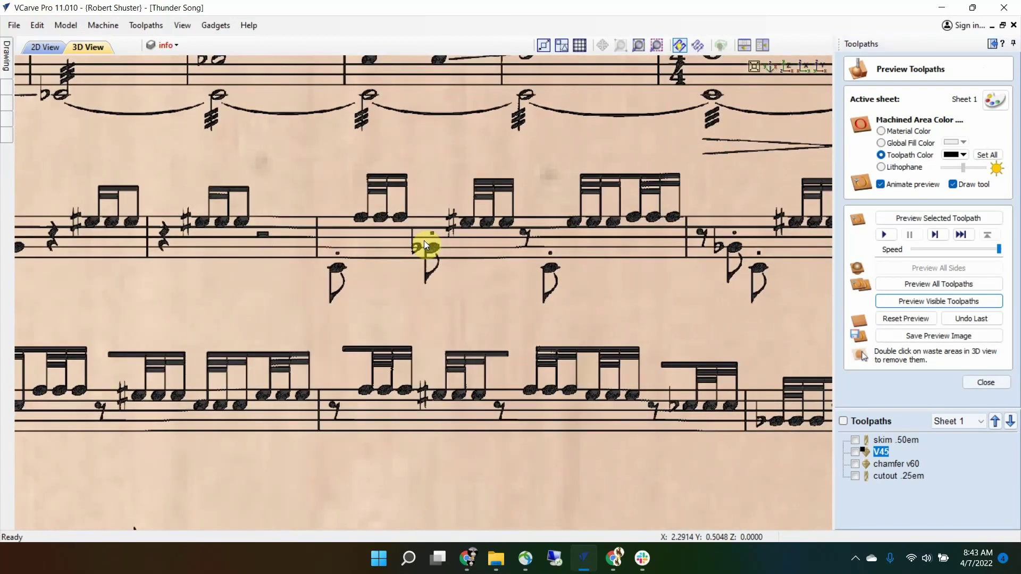
{"action": "scroll", "coordinate": [526, 189], "scroll_direction": "up", "scroll_amount": 2}
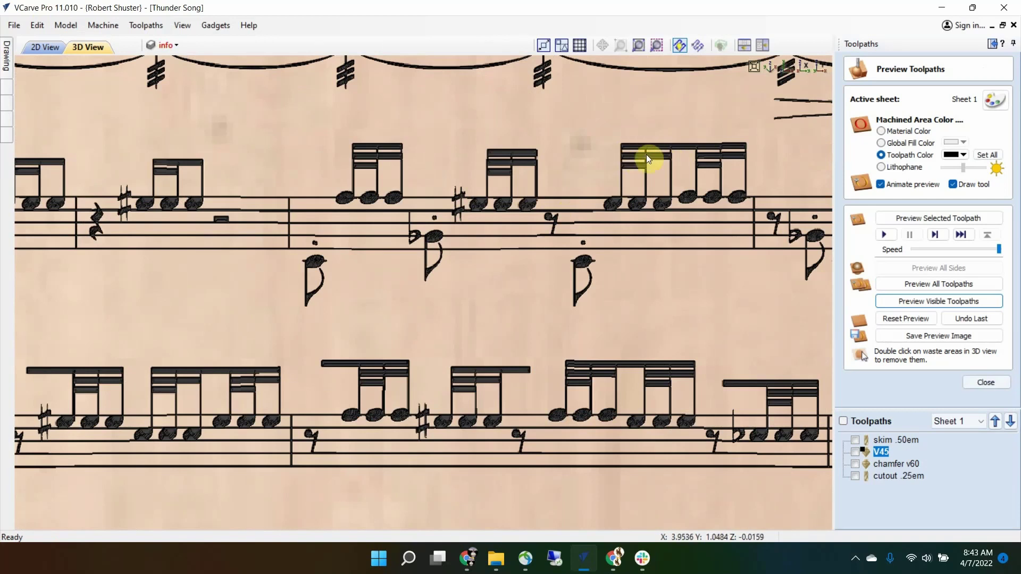
Change V45's start depth to 0.005 inches, recalculate, and re-simulate the carving.
{"action": "double_click", "coordinate": [885, 451]}
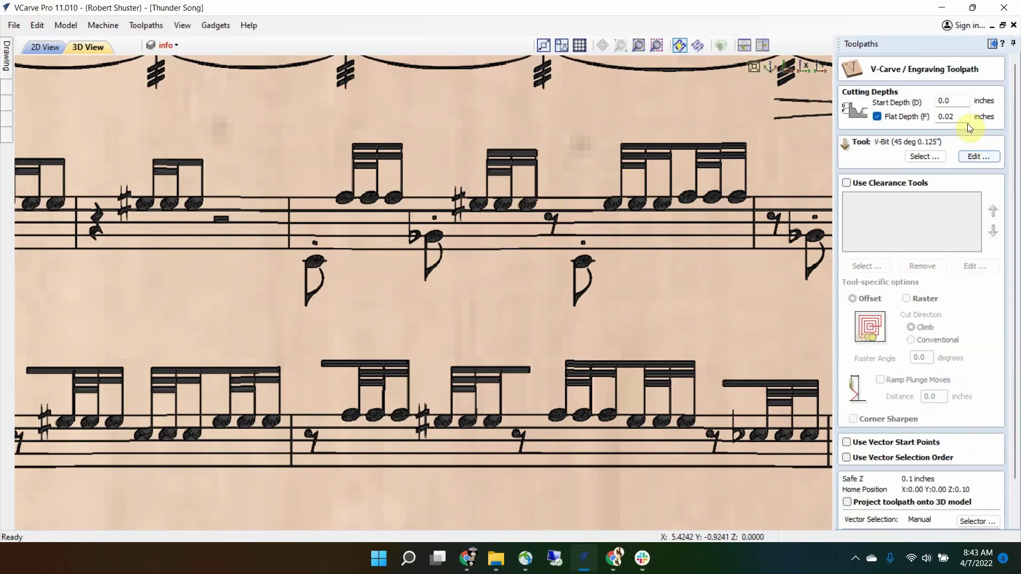
{"action": "type", "text": "05"}
{"action": "scroll", "coordinate": [922, 332], "scroll_direction": "down", "scroll_amount": 2}
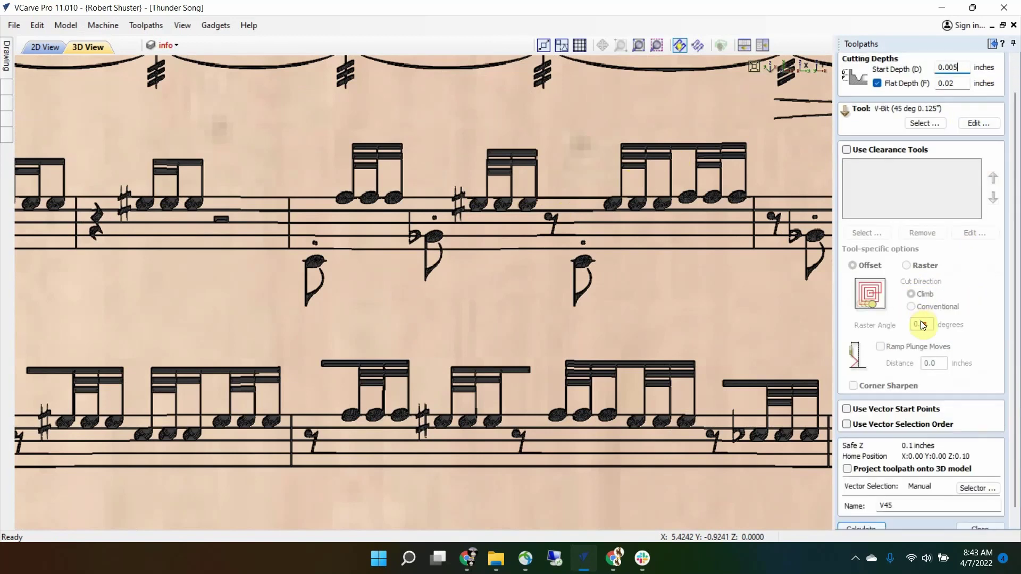
{"action": "left_click", "coordinate": [860, 516]}
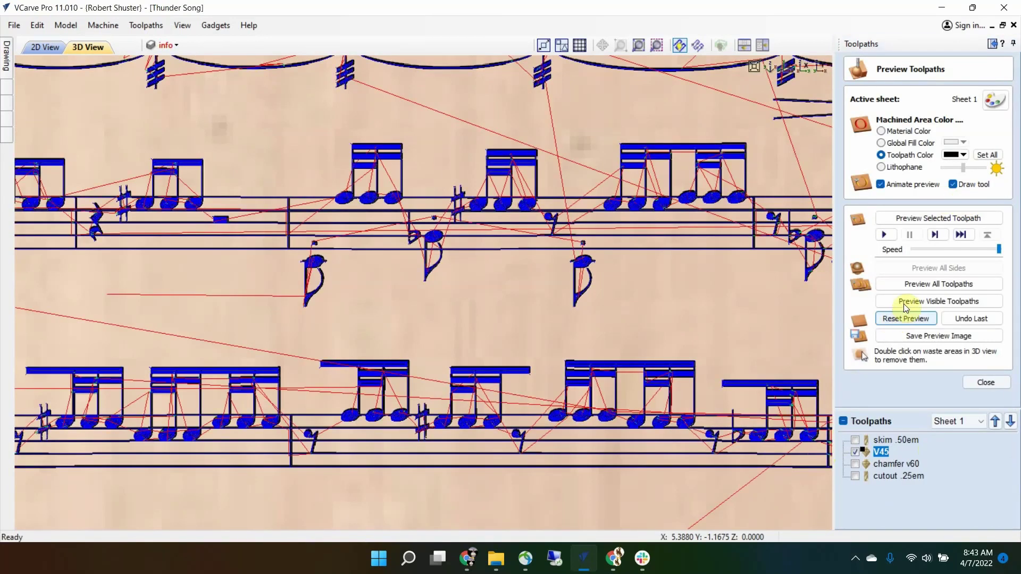
{"action": "left_click", "coordinate": [906, 302]}
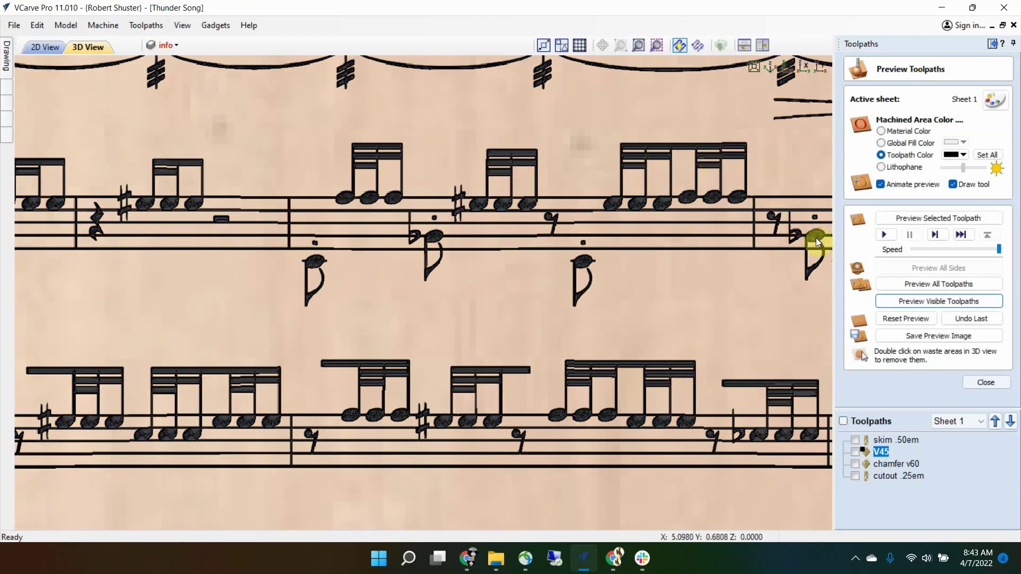
Change V45's start depth to 0.01 inches, recalculate, and re-simulate the carving.
{"action": "double_click", "coordinate": [881, 452]}
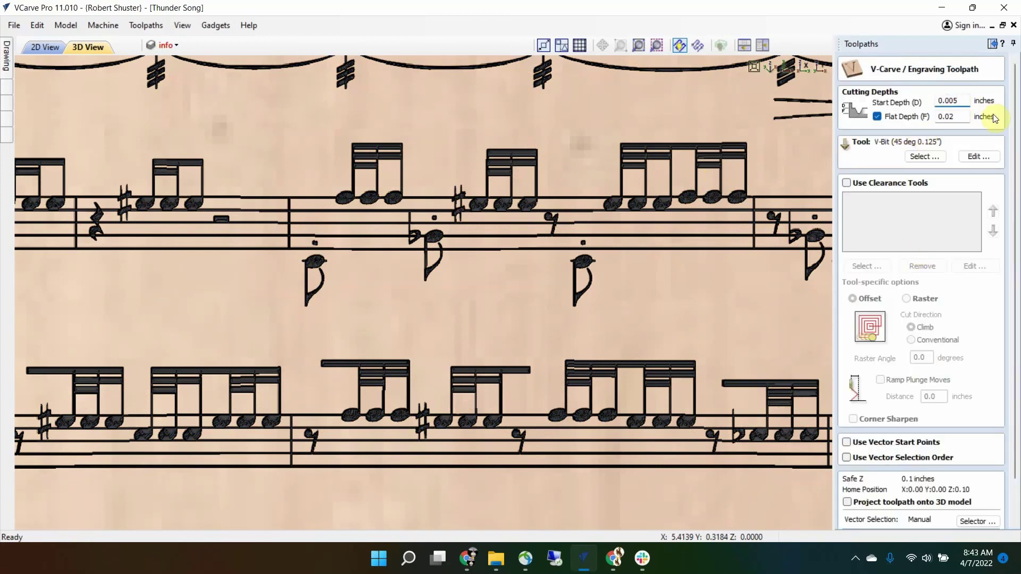
{"action": "type", "text": "1"}
{"action": "scroll", "coordinate": [889, 335], "scroll_direction": "down", "scroll_amount": 1}
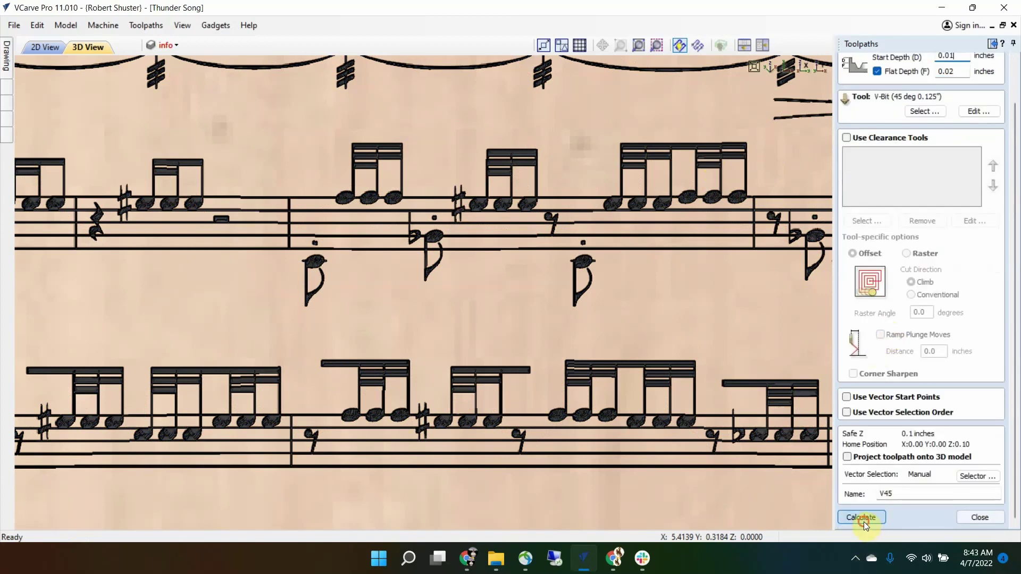
{"action": "left_click", "coordinate": [862, 519]}
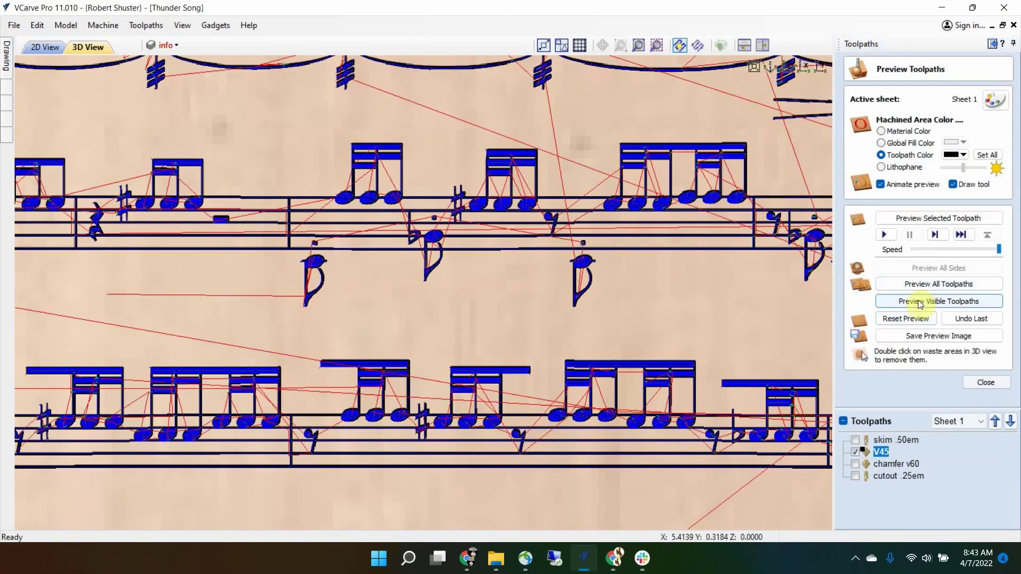
{"action": "left_click", "coordinate": [920, 302]}
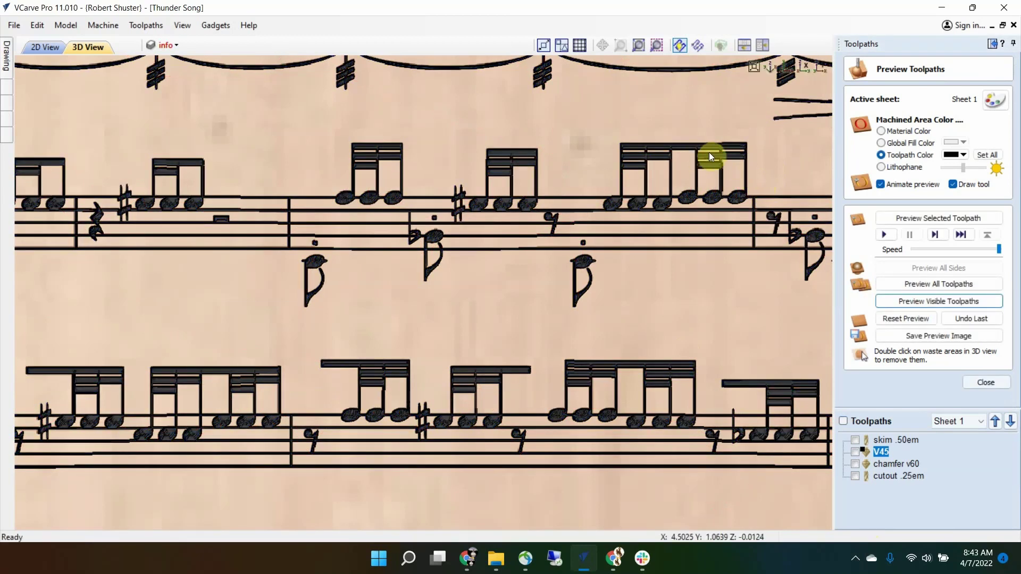
Set V45's start depth to 0.02 inches, recalculate, reset the preview, and simulate from fresh wood.
{"action": "double_click", "coordinate": [877, 453]}
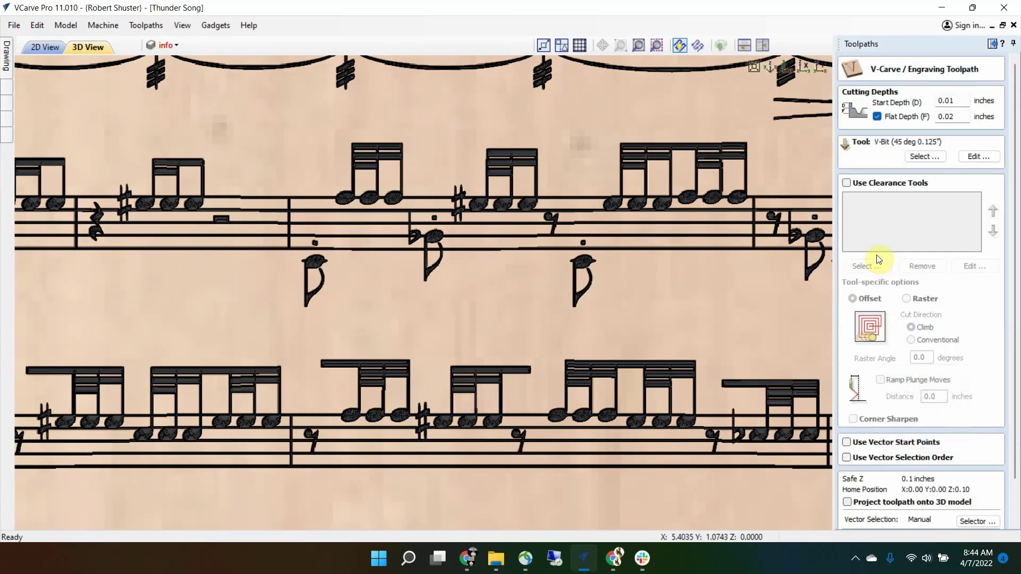
{"action": "left_click", "coordinate": [956, 100]}
{"action": "type", "text": "2"}
{"action": "scroll", "coordinate": [972, 341], "scroll_direction": "down", "scroll_amount": 1}
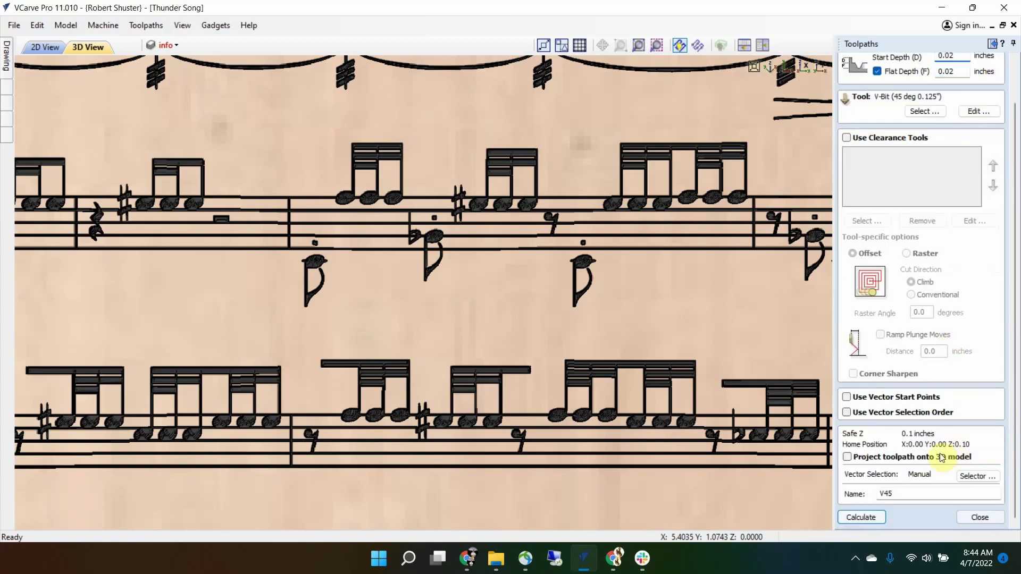
{"action": "key", "text": "Return"}
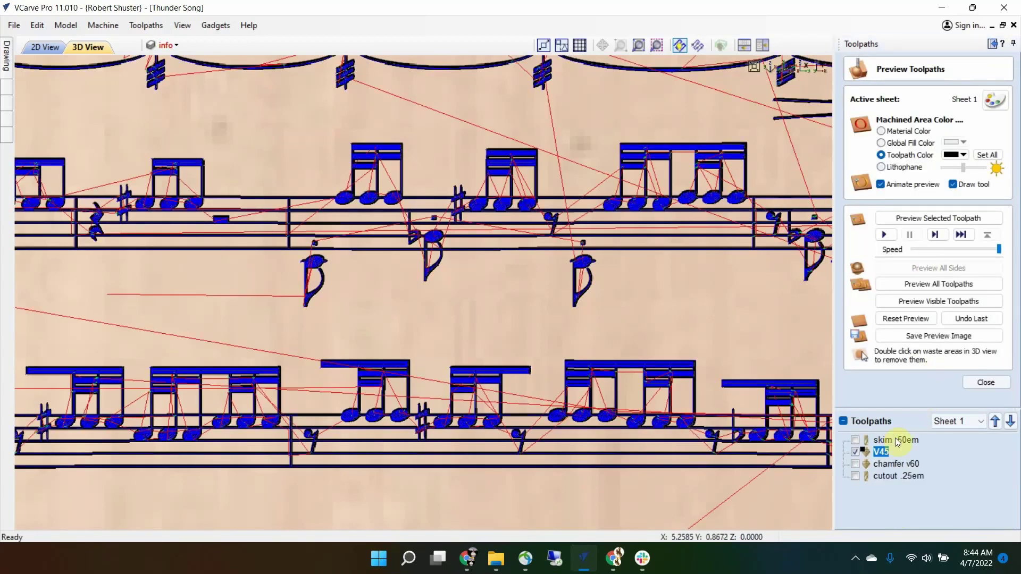
{"action": "left_click", "coordinate": [911, 318]}
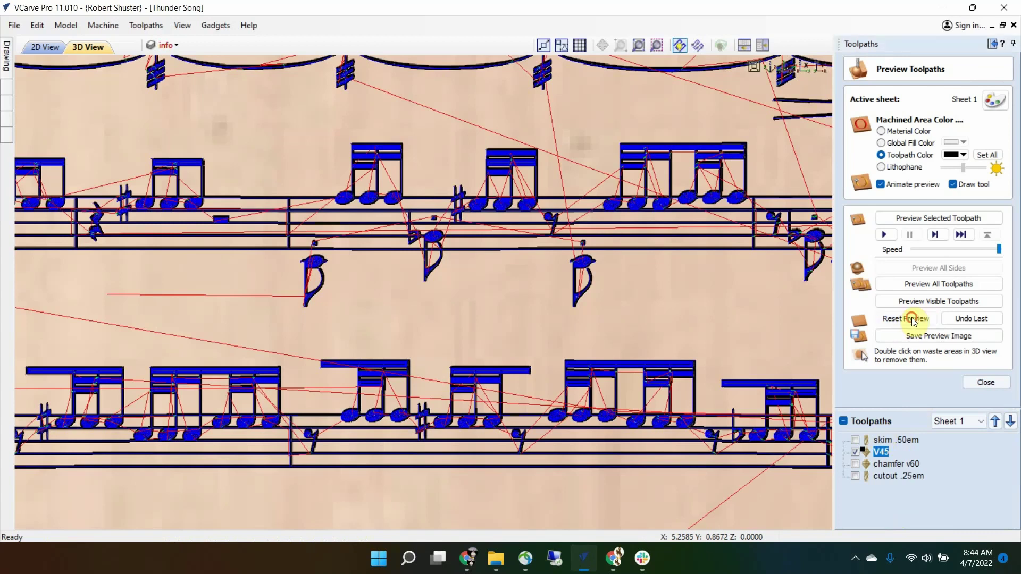
{"action": "left_click", "coordinate": [936, 301]}
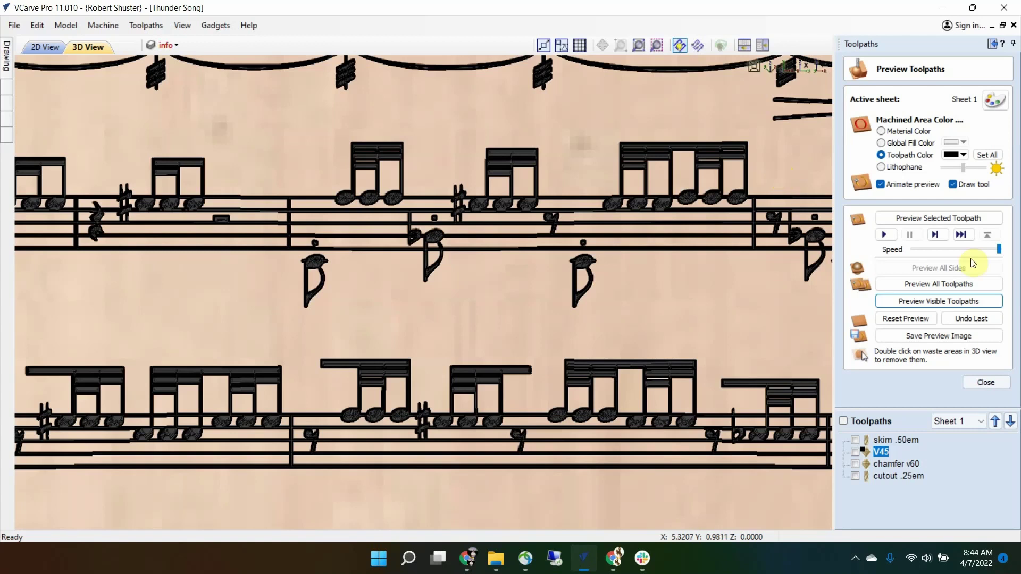
Set V45's start depth back to 0.005 inches, recalculate, reset, and re-simulate the carving.
{"action": "left_click", "coordinate": [987, 382]}
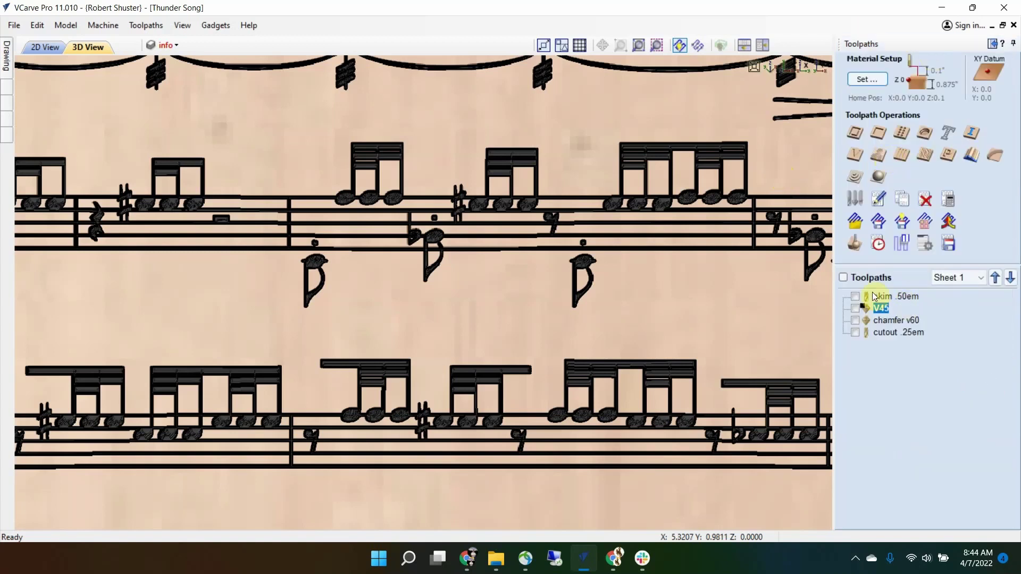
{"action": "double_click", "coordinate": [880, 308]}
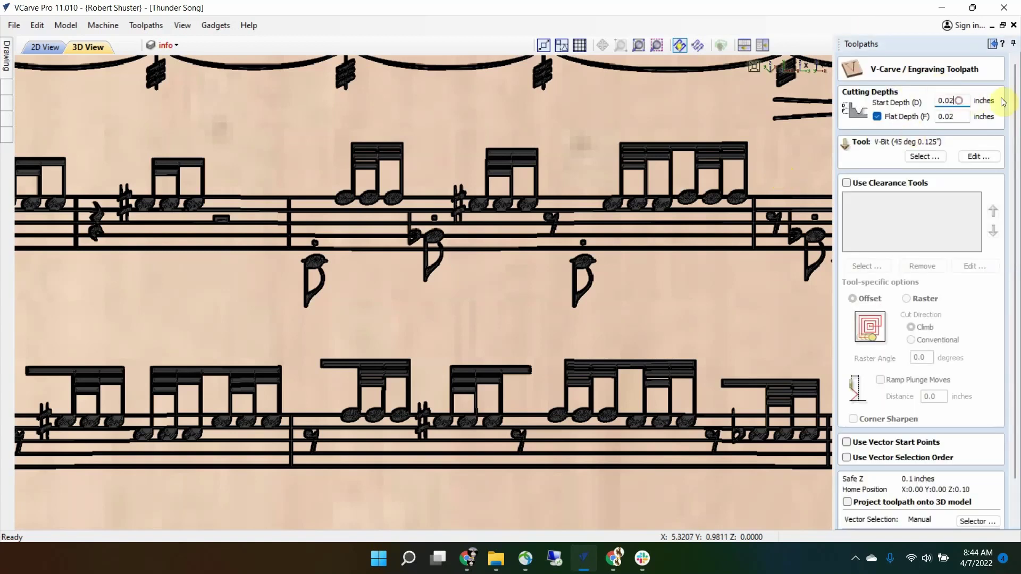
{"action": "type", "text": "05"}
{"action": "scroll", "coordinate": [935, 293], "scroll_direction": "down", "scroll_amount": 1}
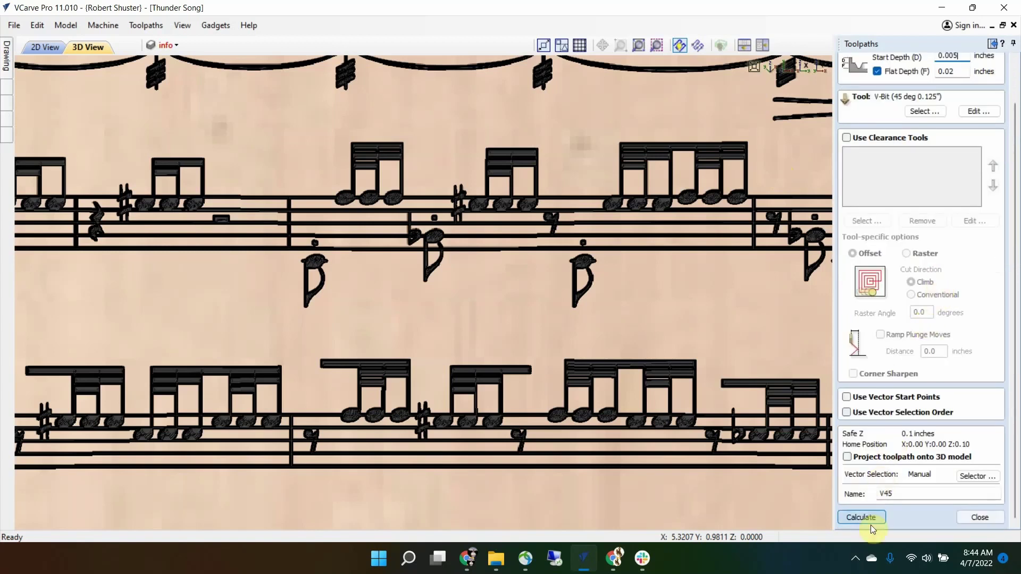
{"action": "left_click", "coordinate": [860, 516]}
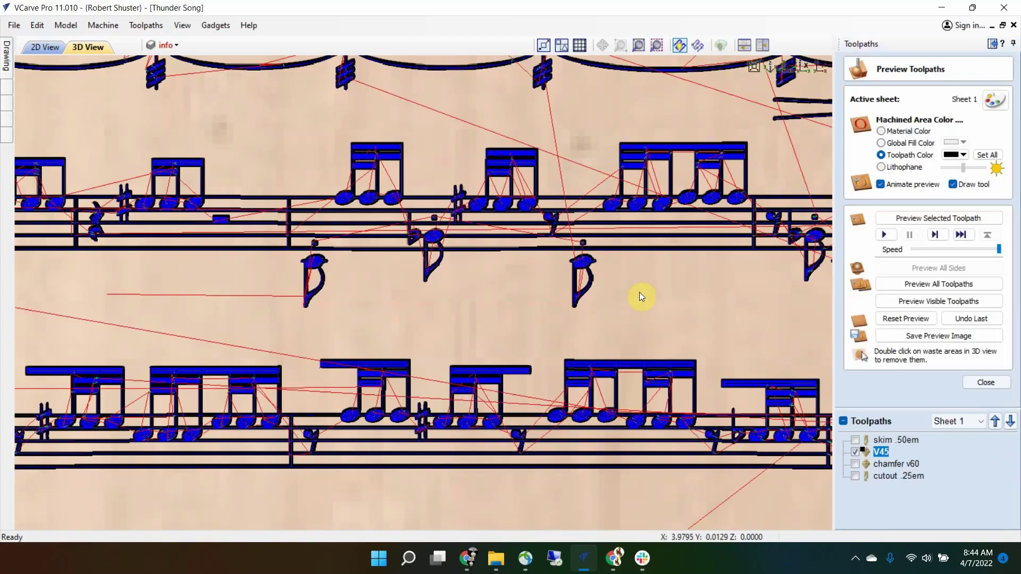
{"action": "left_click", "coordinate": [884, 319]}
{"action": "left_click", "coordinate": [894, 301]}
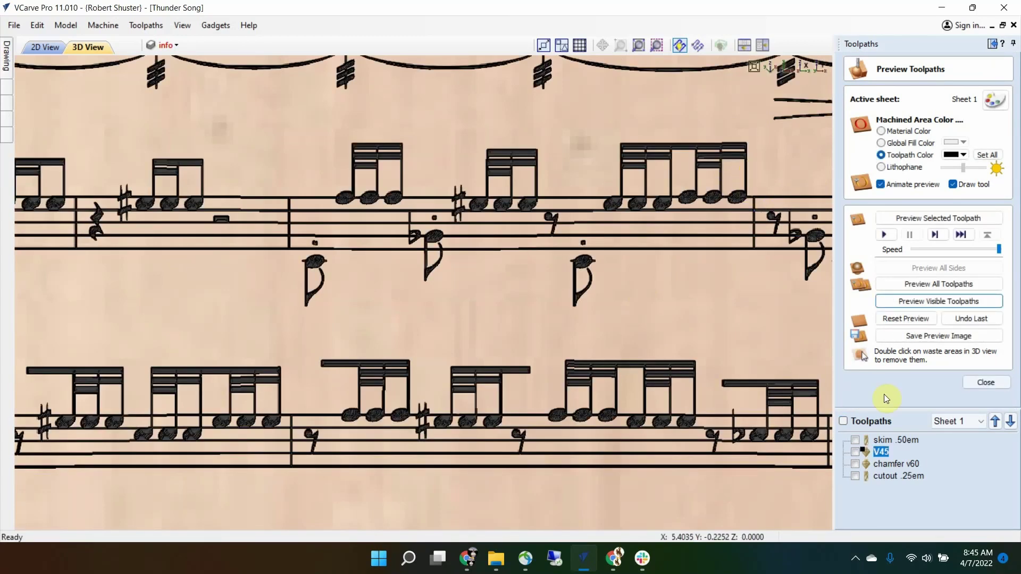
Review V45's settings (0.005-inch start, 0.02-inch flat depth) and close the form.
{"action": "double_click", "coordinate": [878, 453]}
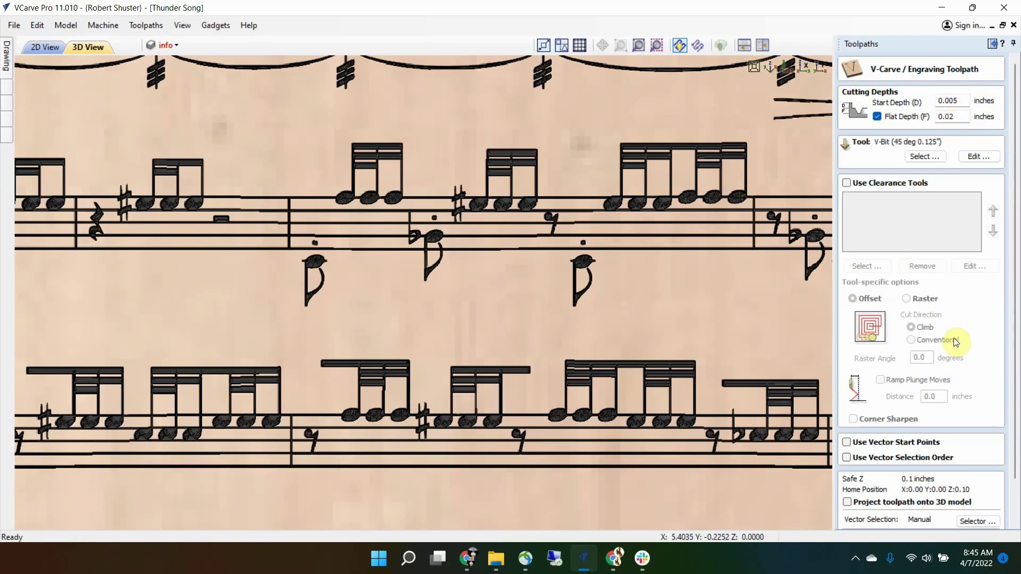
{"action": "scroll", "coordinate": [954, 338], "scroll_direction": "down", "scroll_amount": 3}
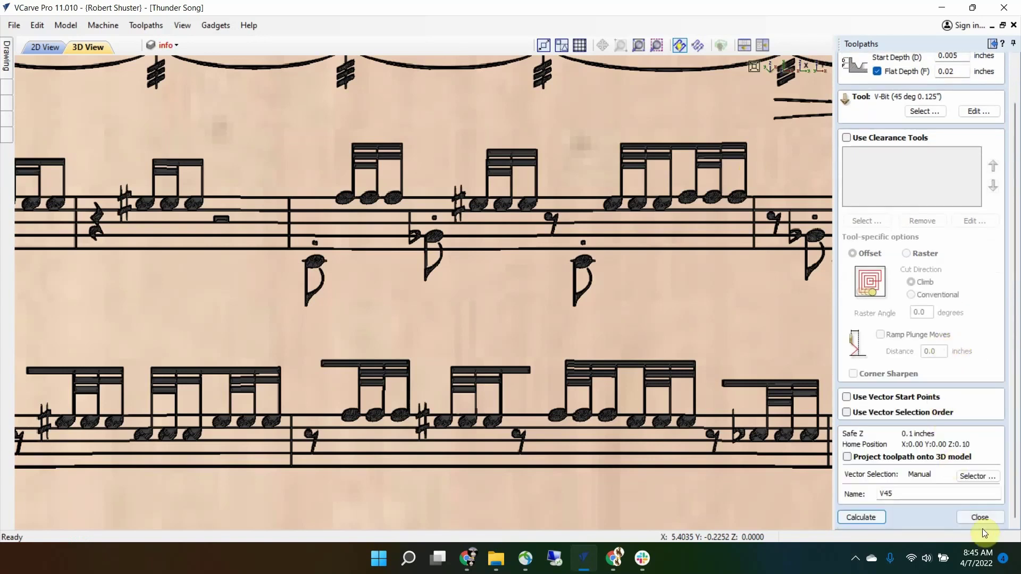
{"action": "left_click", "coordinate": [967, 520]}
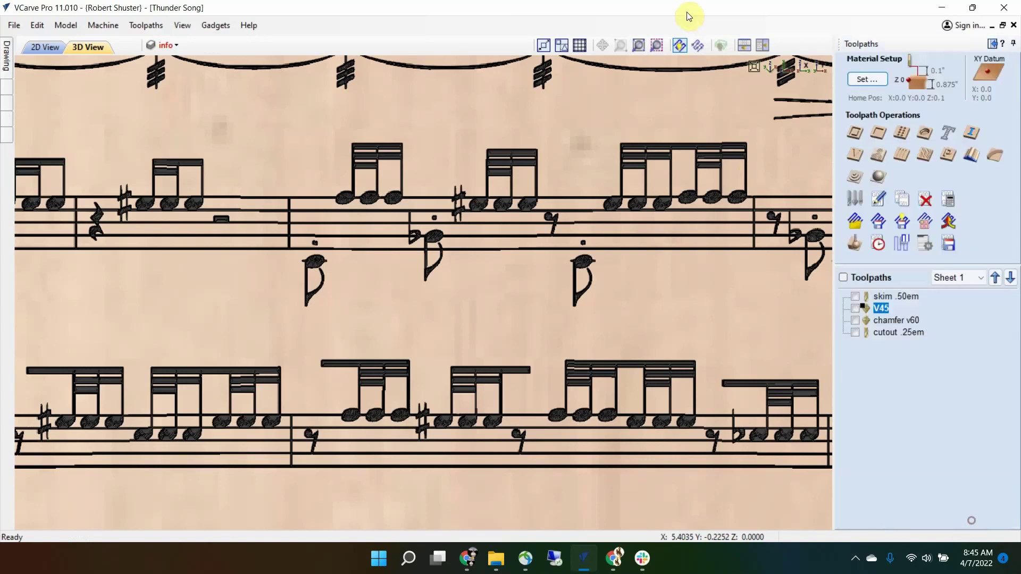
{"action": "left_click", "coordinate": [860, 79]}
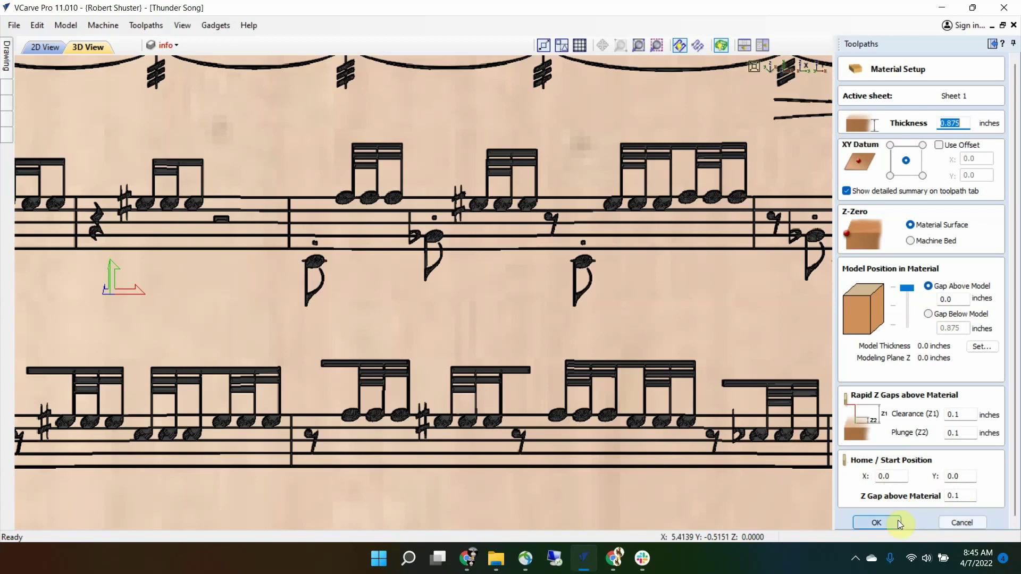
{"action": "left_click", "coordinate": [950, 523]}
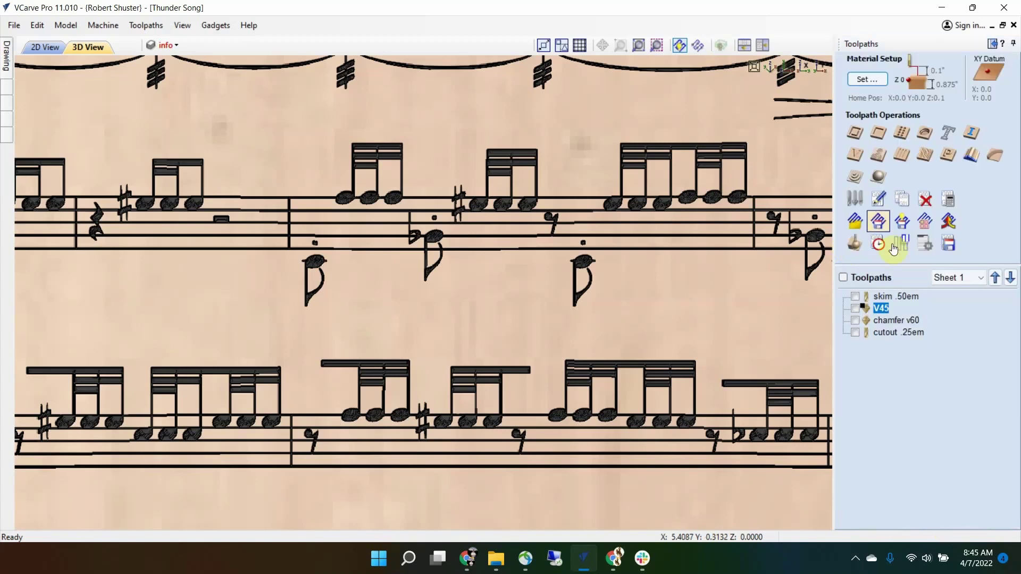
Review the V45 45-degree V-bit and Material Setup settings, closing both without changes.
{"action": "double_click", "coordinate": [886, 302]}
{"action": "left_click", "coordinate": [978, 156]}
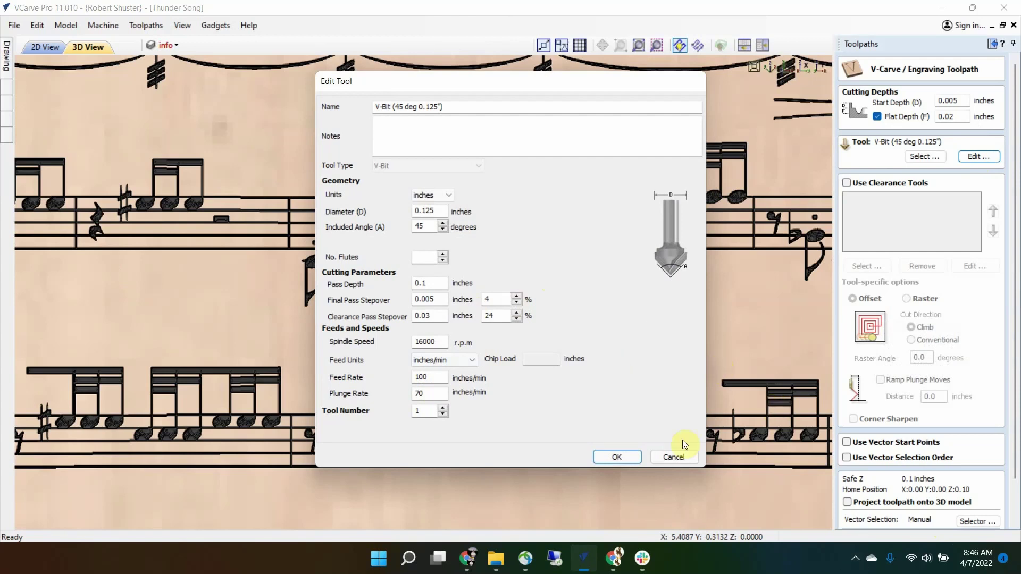
{"action": "left_click", "coordinate": [681, 457]}
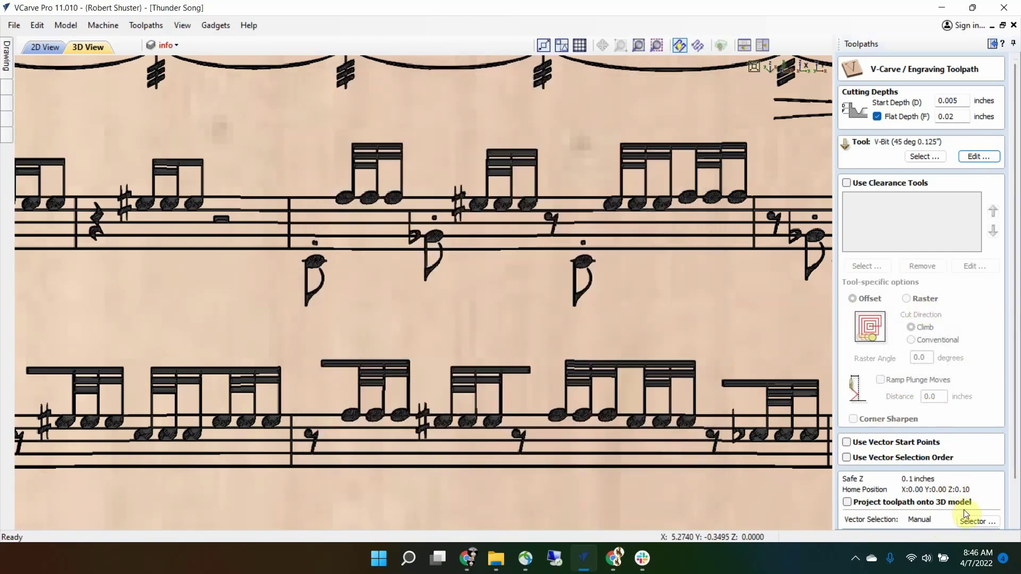
{"action": "scroll", "coordinate": [975, 394], "scroll_direction": "down", "scroll_amount": 1}
{"action": "left_click", "coordinate": [975, 518]}
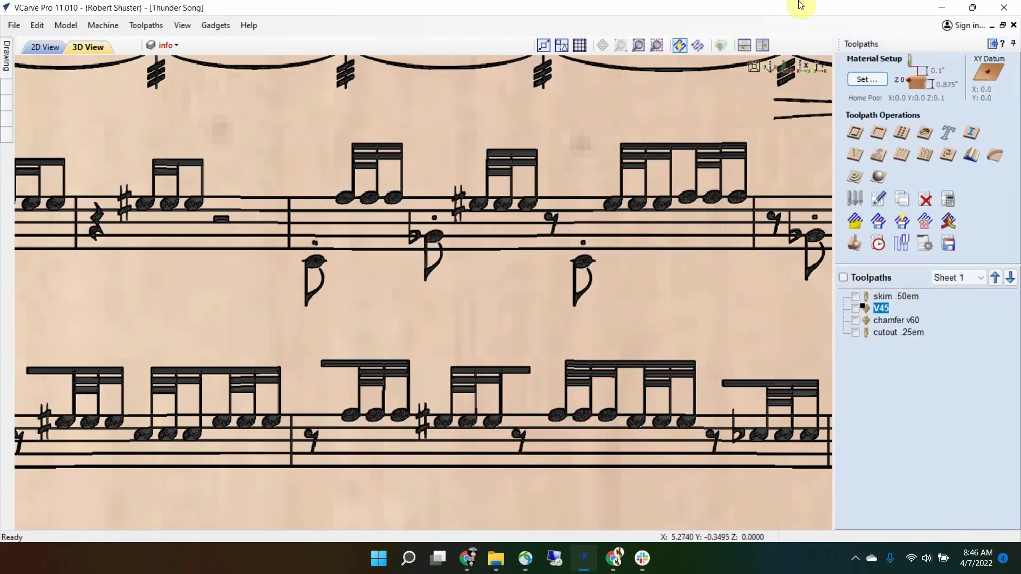
{"action": "left_click", "coordinate": [868, 80]}
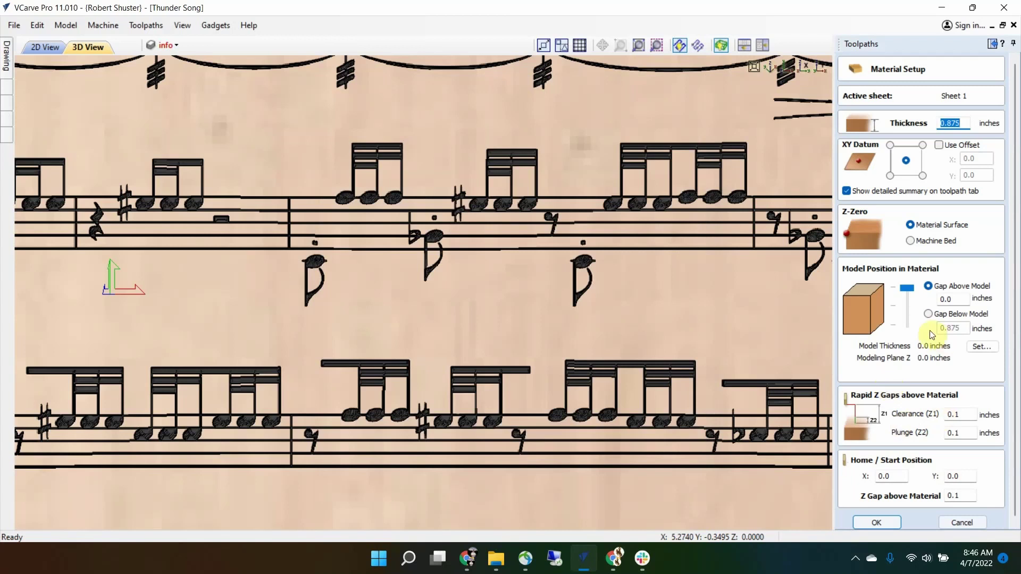
{"action": "left_click", "coordinate": [951, 523]}
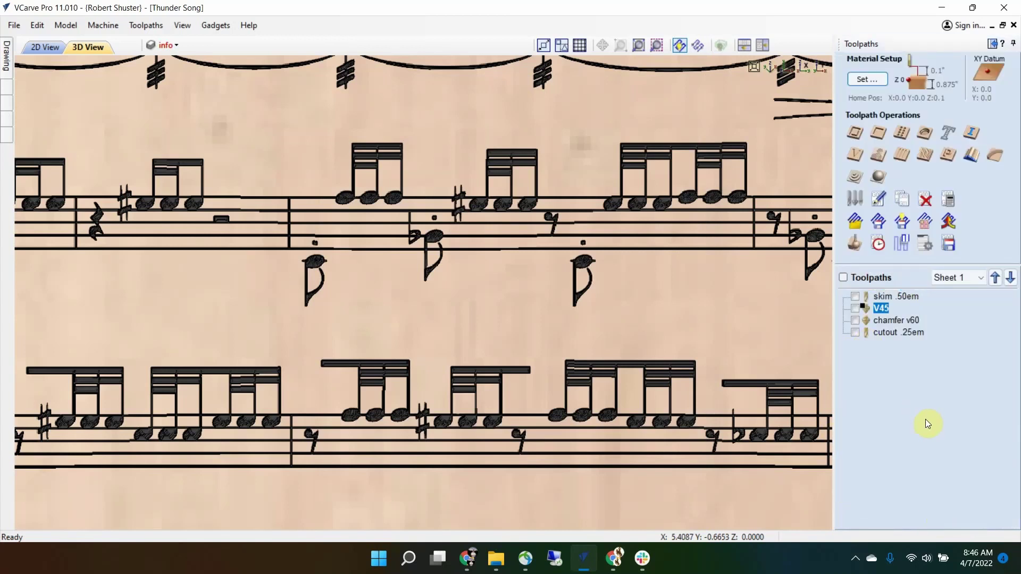
Check the V45 toolpath summary's 02:08:02 machining time, then hide the V45 preview.
{"action": "left_click", "coordinate": [855, 307]}
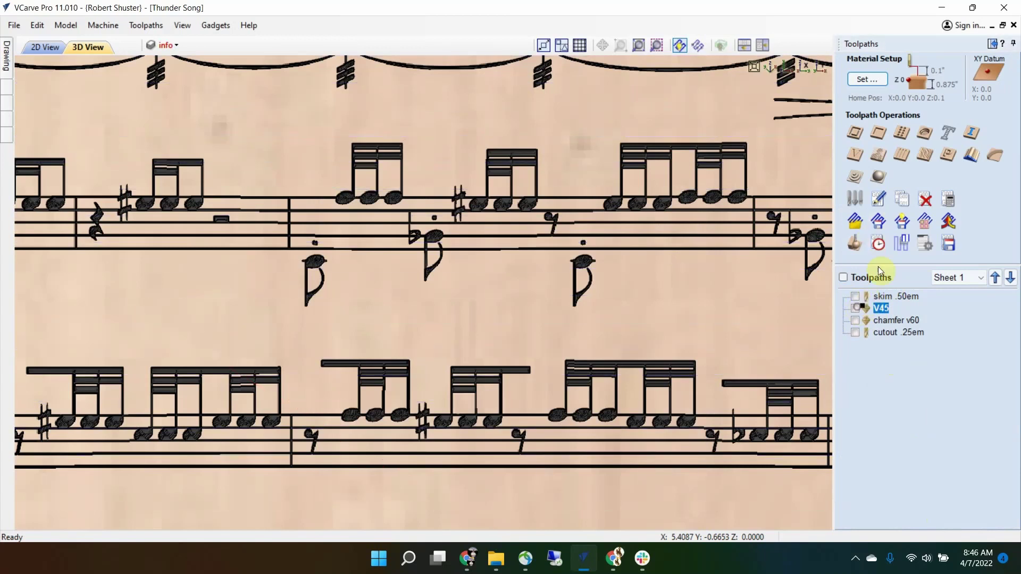
{"action": "left_click", "coordinate": [878, 243]}
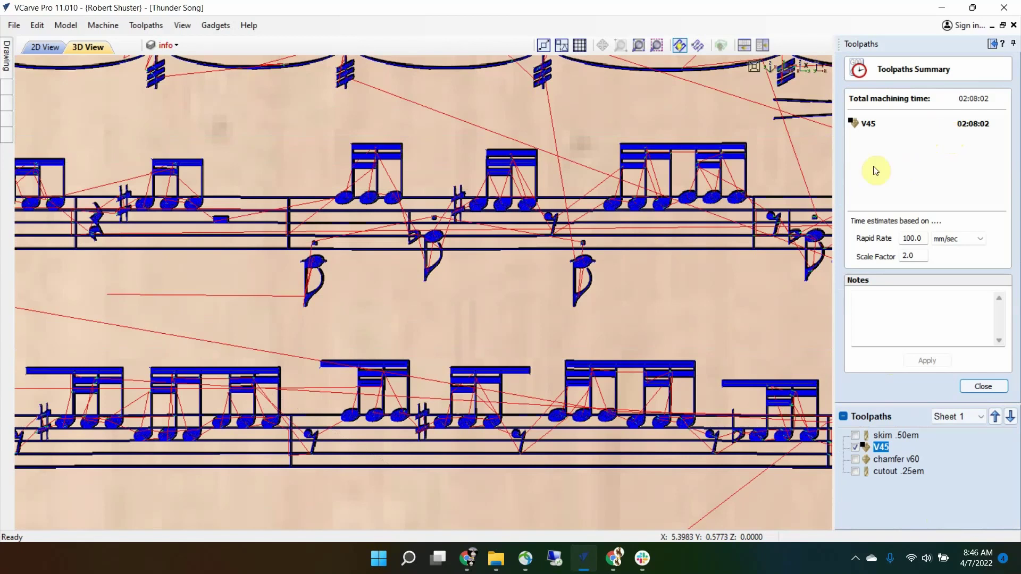
{"action": "left_click", "coordinate": [983, 387]}
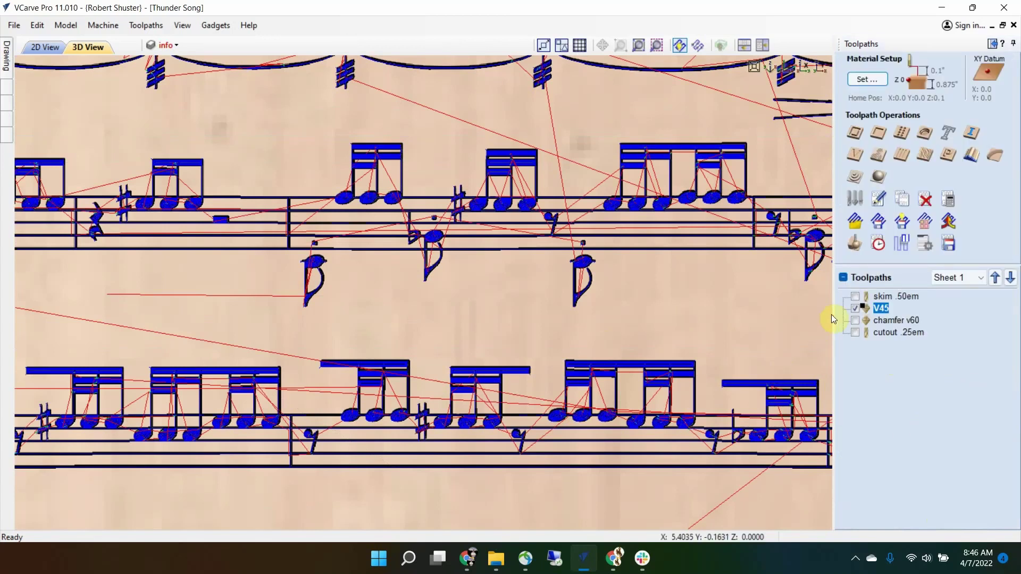
{"action": "left_click", "coordinate": [854, 308]}
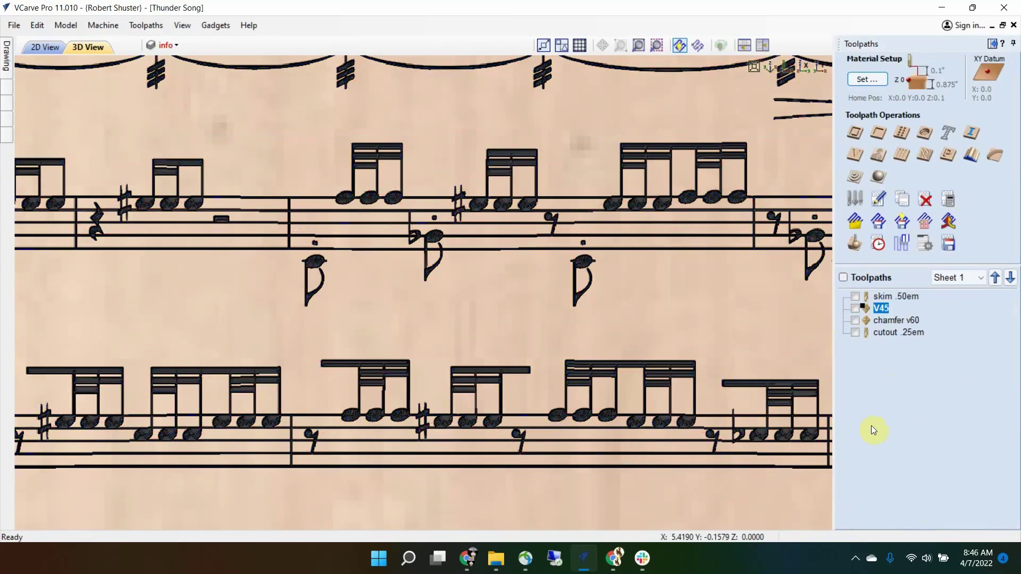
Inspect the chamfer v60 toolpath's 2D Profile settings and close the form unchanged.
{"action": "scroll", "coordinate": [705, 333], "scroll_direction": "down", "scroll_amount": 3}
{"action": "scroll", "coordinate": [705, 333], "scroll_direction": "down", "scroll_amount": 2}
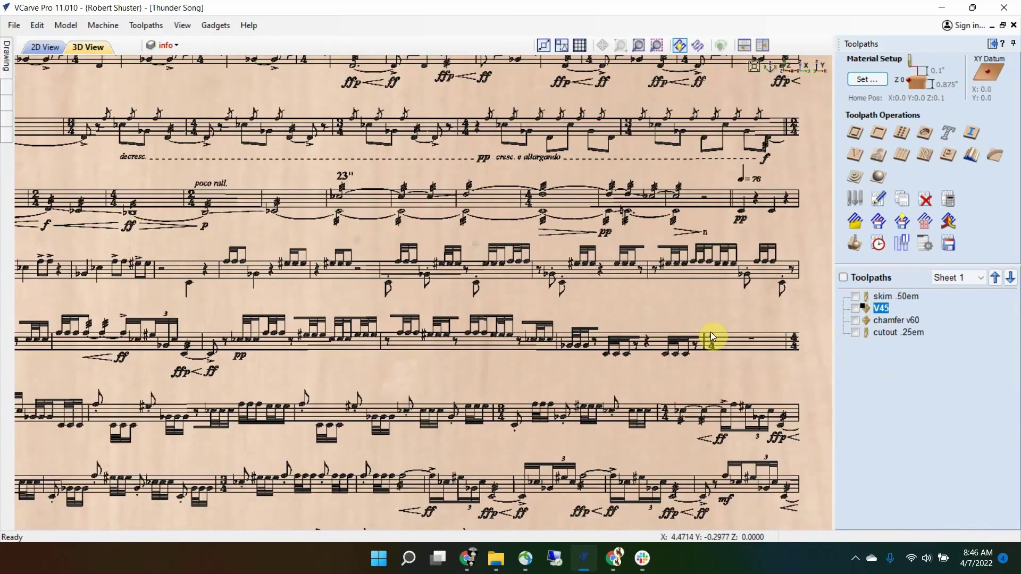
{"action": "left_click", "coordinate": [854, 320]}
{"action": "scroll", "coordinate": [639, 309], "scroll_direction": "down", "scroll_amount": 2}
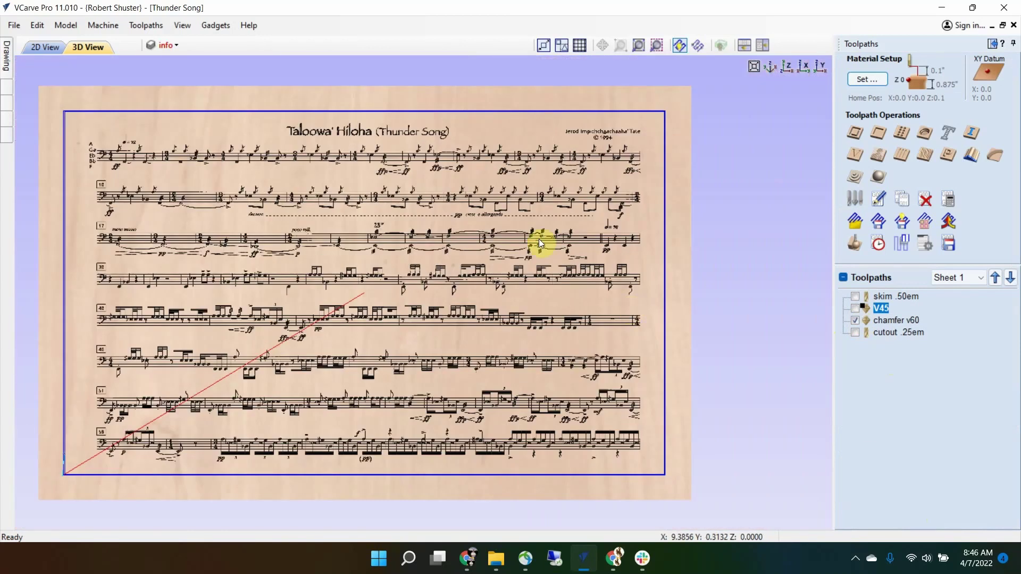
{"action": "left_click", "coordinate": [901, 320]}
{"action": "double_click", "coordinate": [893, 321]}
{"action": "scroll", "coordinate": [917, 315], "scroll_direction": "down", "scroll_amount": 5}
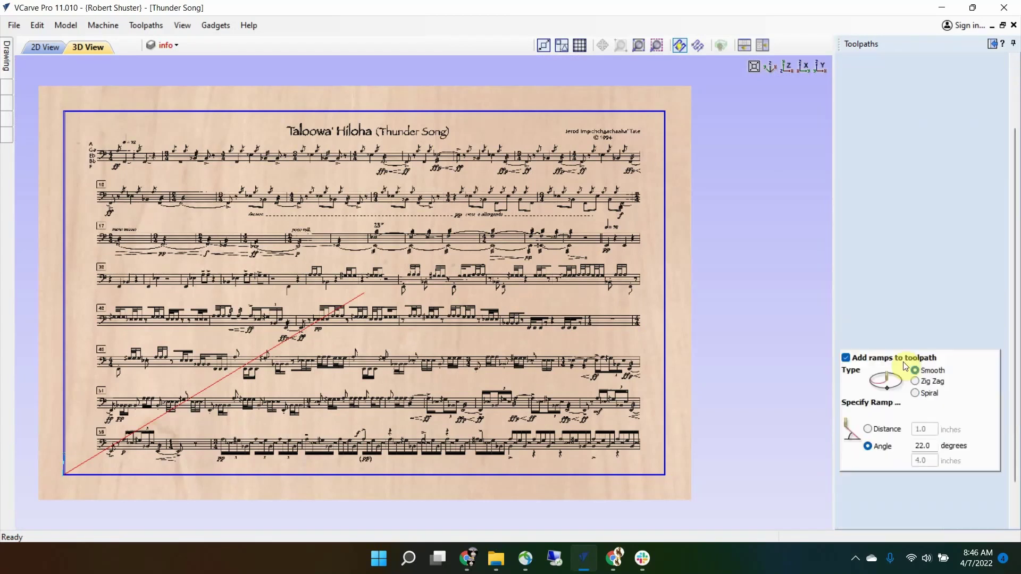
{"action": "left_click", "coordinate": [978, 520]}
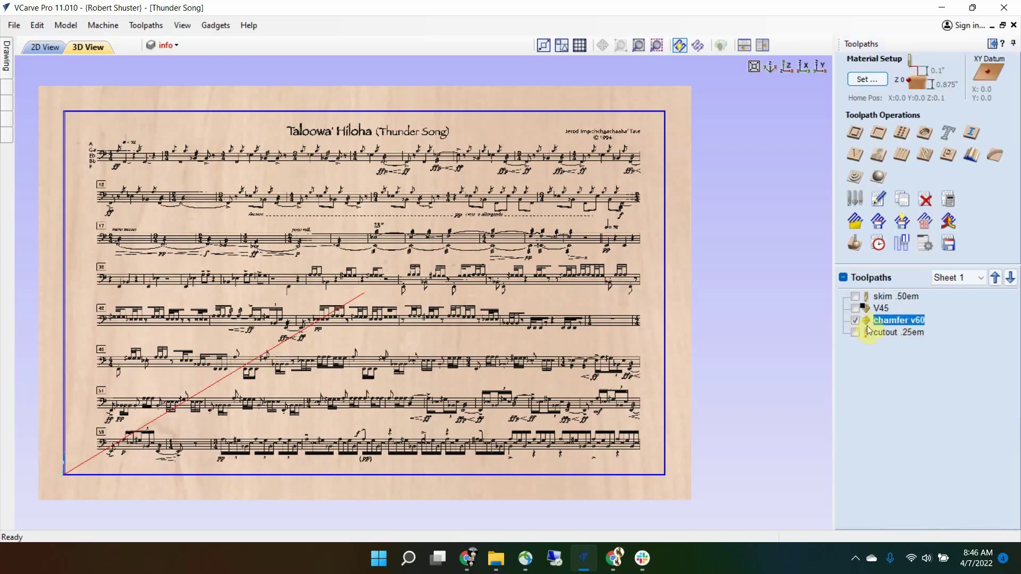
Review the cutout .25em profile settings (0.88-inch depth, 7 passes) and close without changes.
{"action": "double_click", "coordinate": [891, 333]}
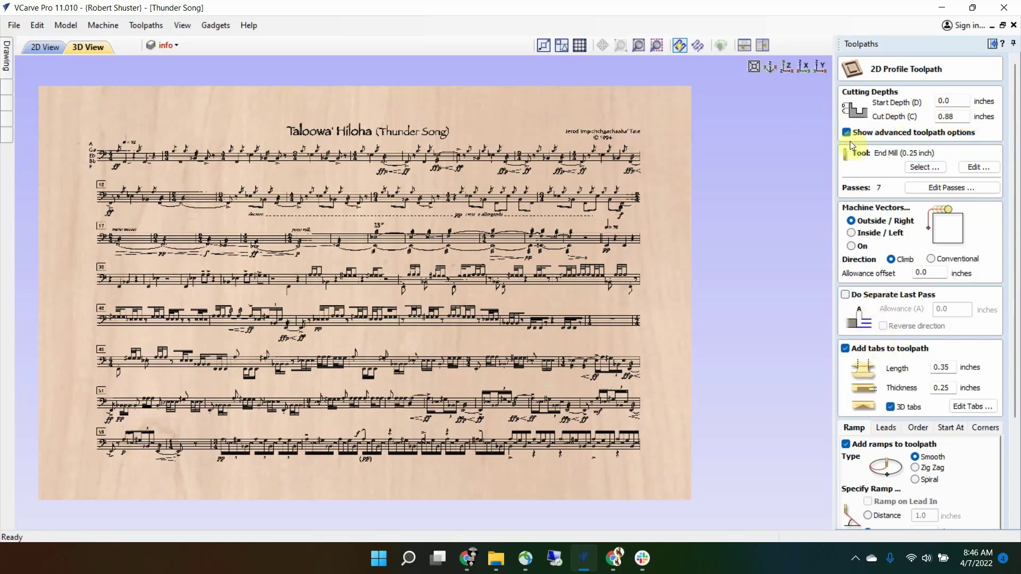
{"action": "scroll", "coordinate": [893, 372], "scroll_direction": "down", "scroll_amount": 1}
{"action": "scroll", "coordinate": [891, 372], "scroll_direction": "down", "scroll_amount": 1}
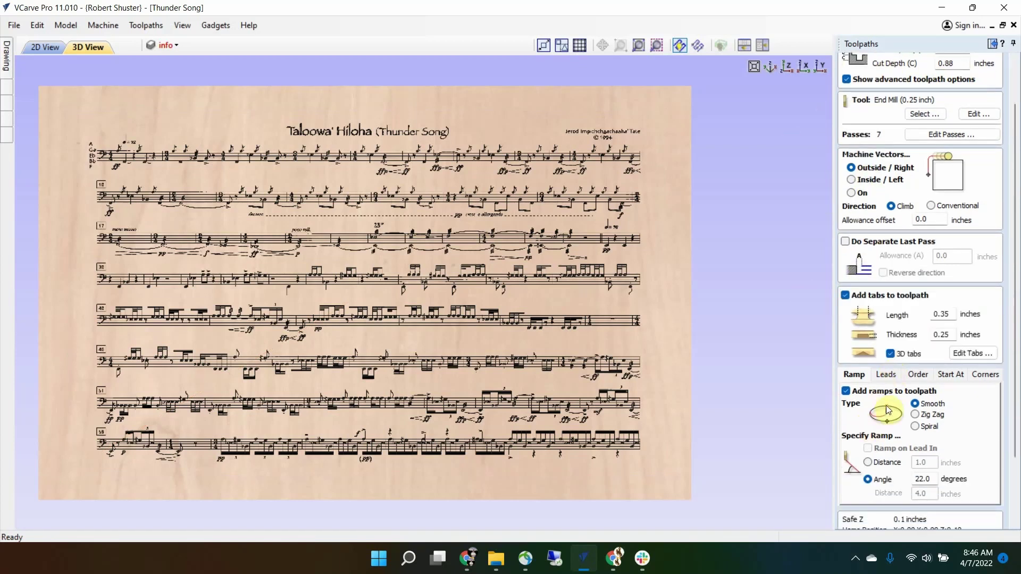
{"action": "scroll", "coordinate": [886, 406], "scroll_direction": "down", "scroll_amount": 1}
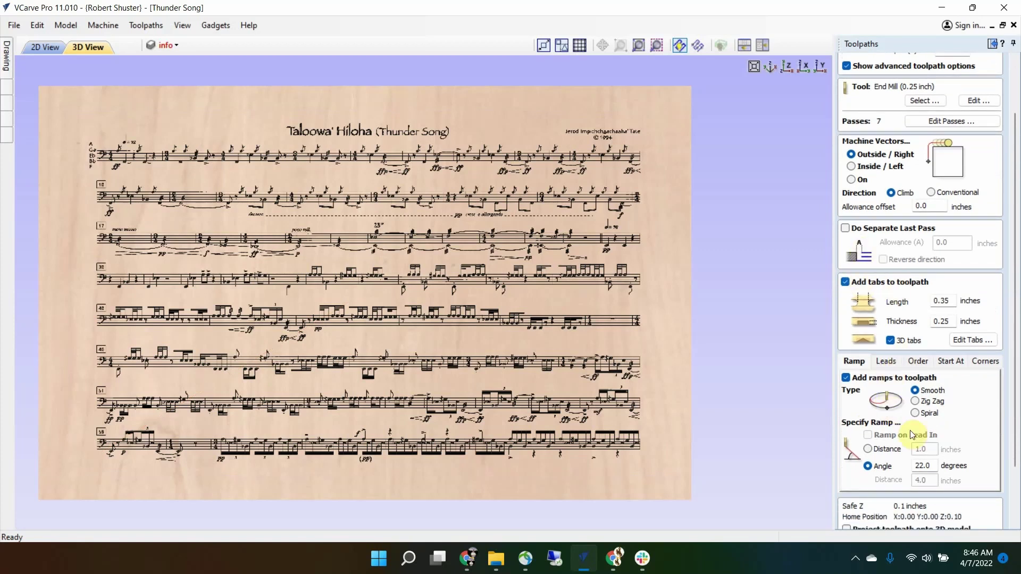
{"action": "scroll", "coordinate": [909, 431], "scroll_direction": "down", "scroll_amount": 1}
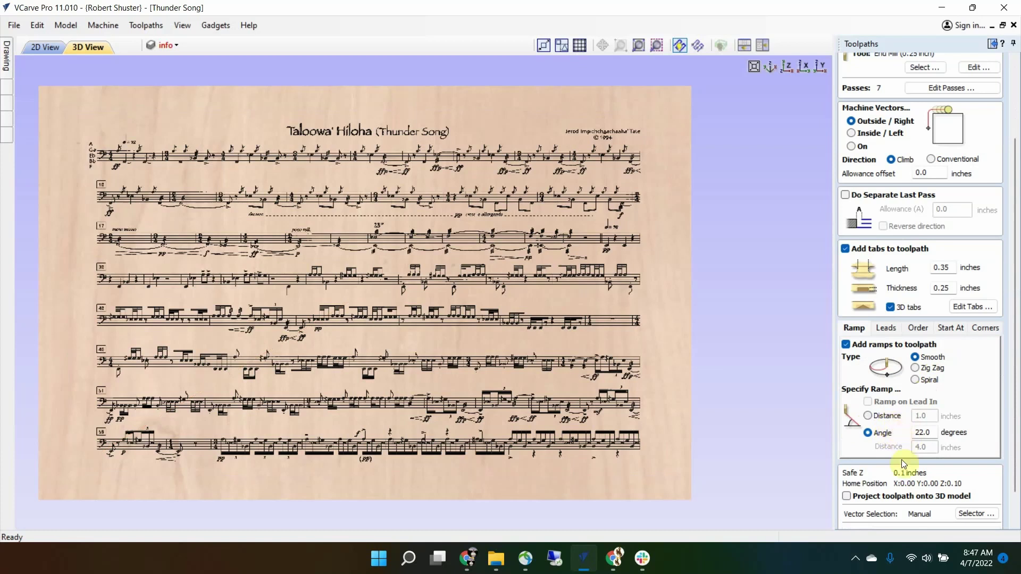
{"action": "scroll", "coordinate": [901, 459], "scroll_direction": "down", "scroll_amount": 1}
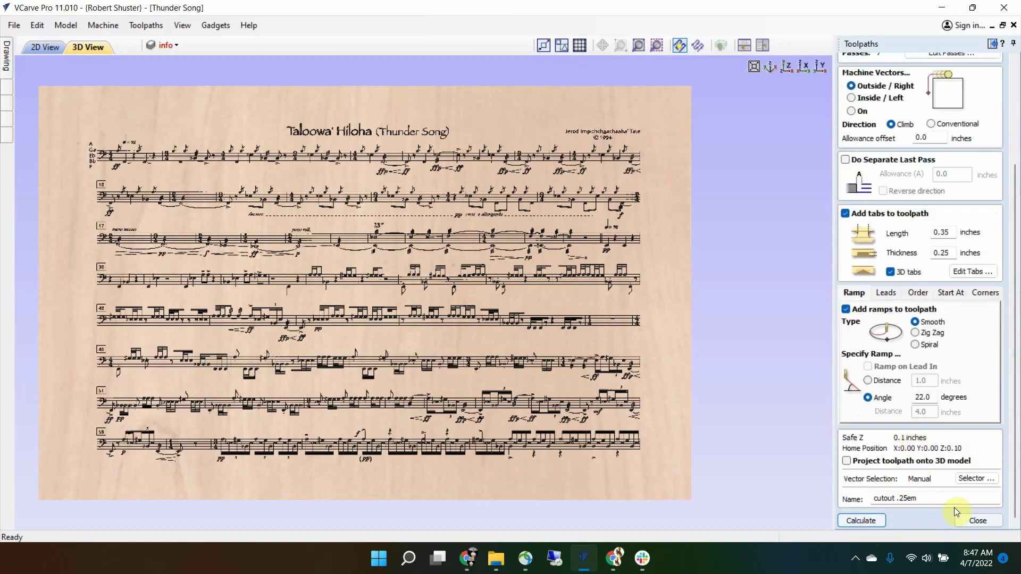
{"action": "left_click", "coordinate": [973, 520]}
Make V45, chamfer v60 and cutout .25em visible and simulate them carving the wood.
{"action": "left_click", "coordinate": [855, 308]}
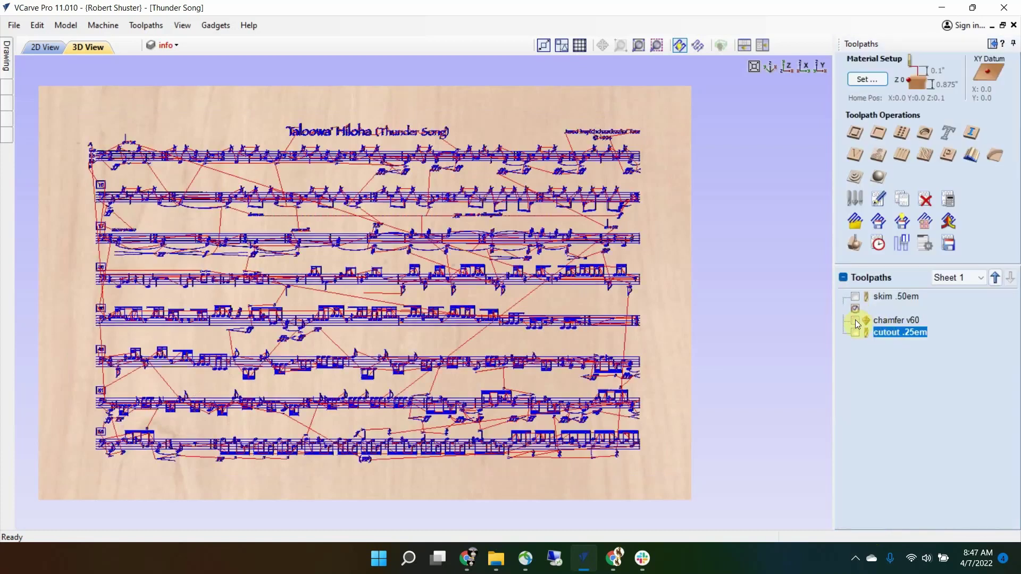
{"action": "left_click", "coordinate": [855, 320]}
{"action": "left_click", "coordinate": [855, 332]}
{"action": "left_click", "coordinate": [856, 244]}
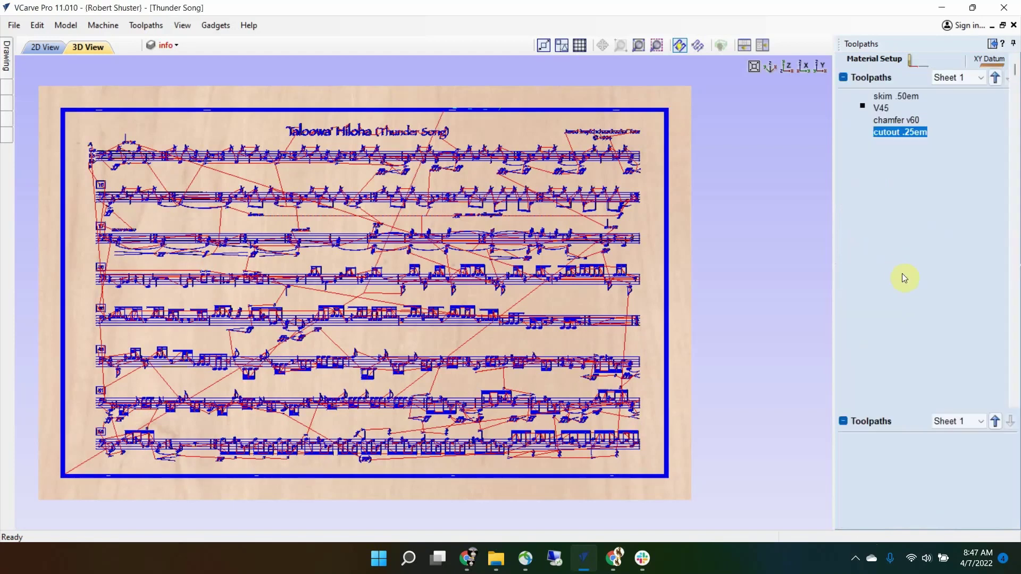
{"action": "left_click", "coordinate": [907, 301]}
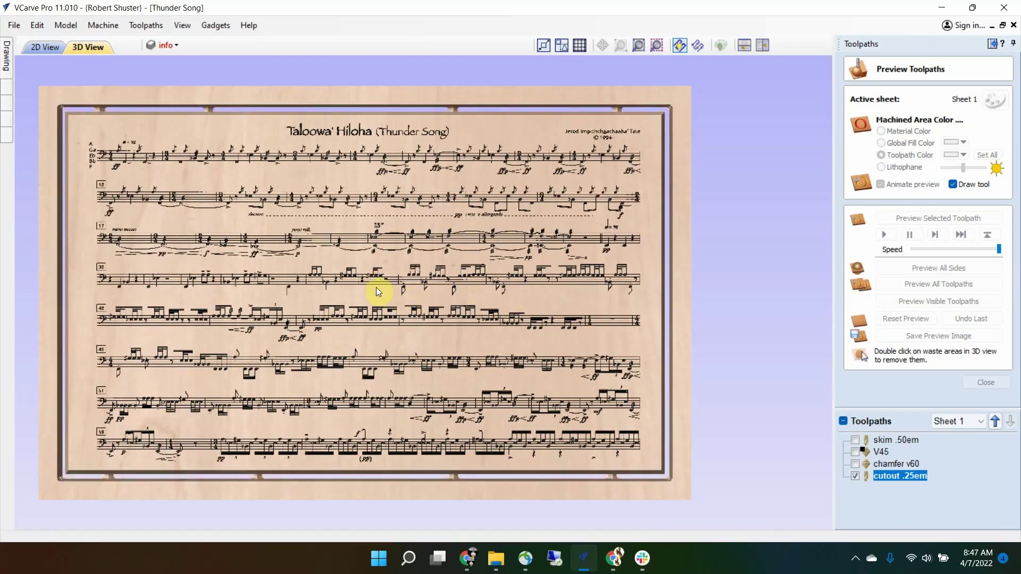
Tilt and zoom the 3D preview to inspect the carved score and cutout channel, then close it.
{"action": "left_click_drag", "start_coordinate": [530, 340], "coordinate": [606, 391]}
{"action": "scroll", "coordinate": [666, 353], "scroll_direction": "up", "scroll_amount": 3}
{"action": "left_click_drag", "start_coordinate": [665, 354], "coordinate": [654, 311]}
{"action": "scroll", "coordinate": [534, 381], "scroll_direction": "up", "scroll_amount": 2}
{"action": "scroll", "coordinate": [566, 378], "scroll_direction": "up", "scroll_amount": 3}
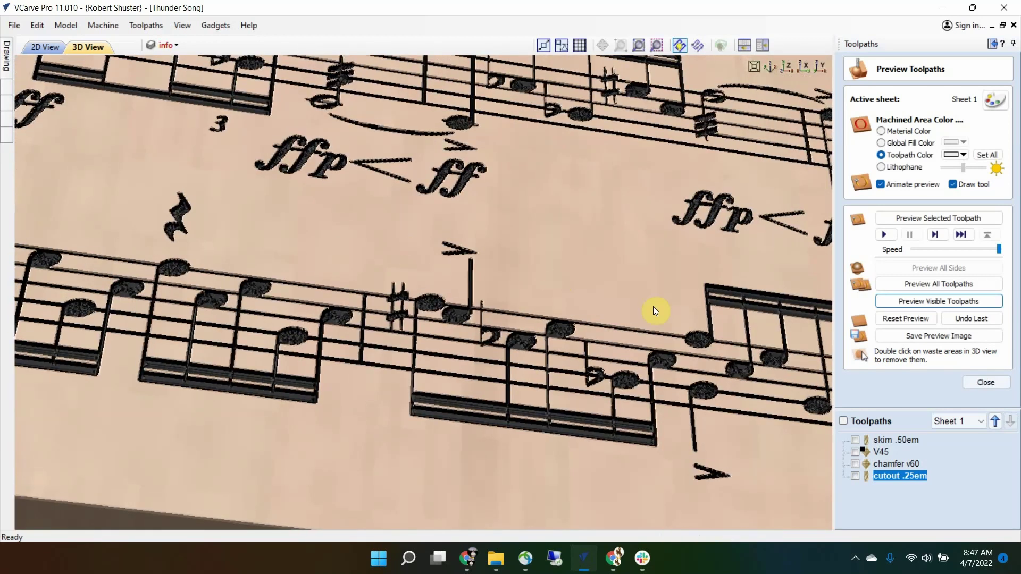
{"action": "left_click", "coordinate": [970, 380]}
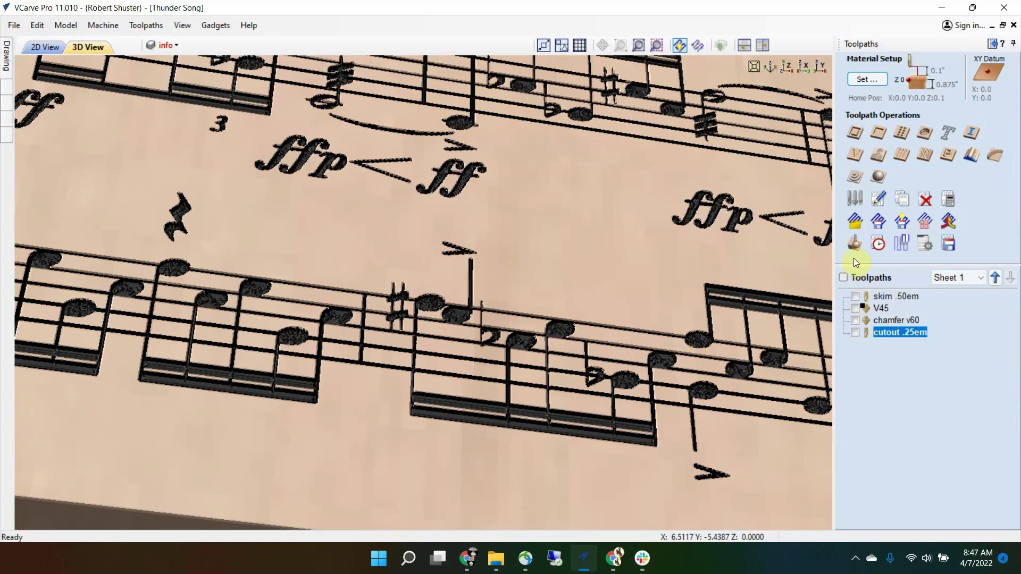
{"action": "left_click", "coordinate": [854, 244]}
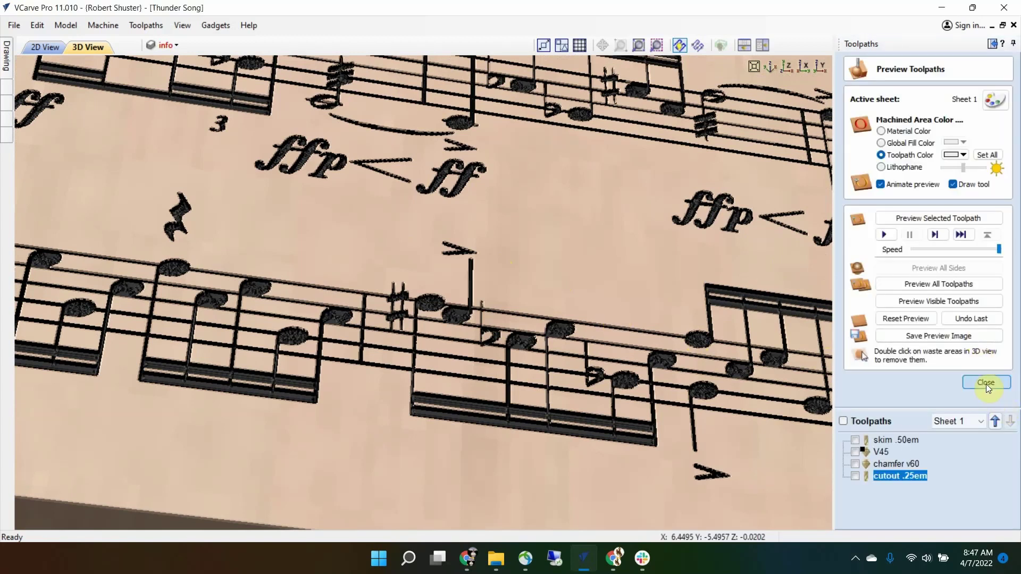
{"action": "left_click", "coordinate": [986, 383]}
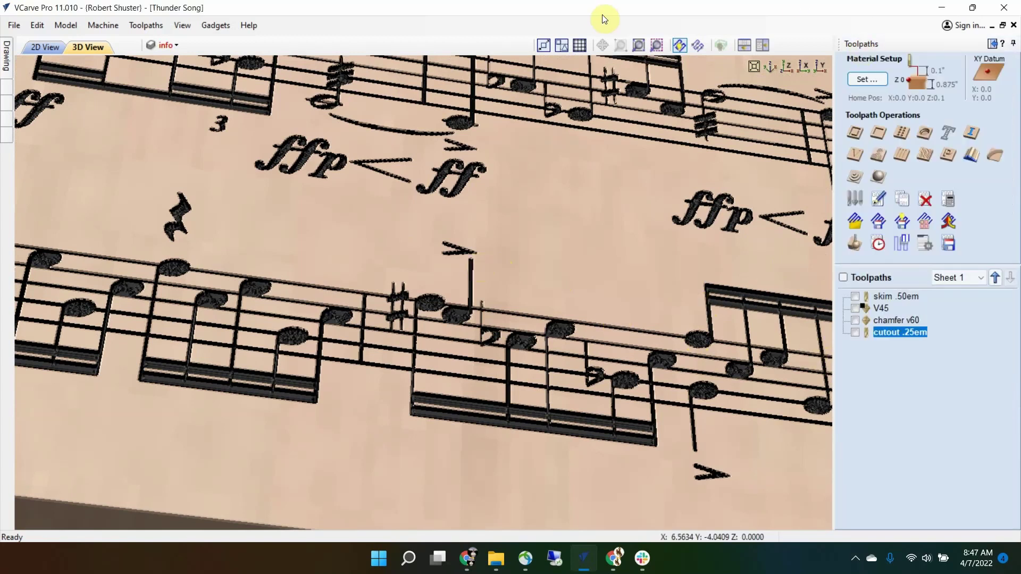